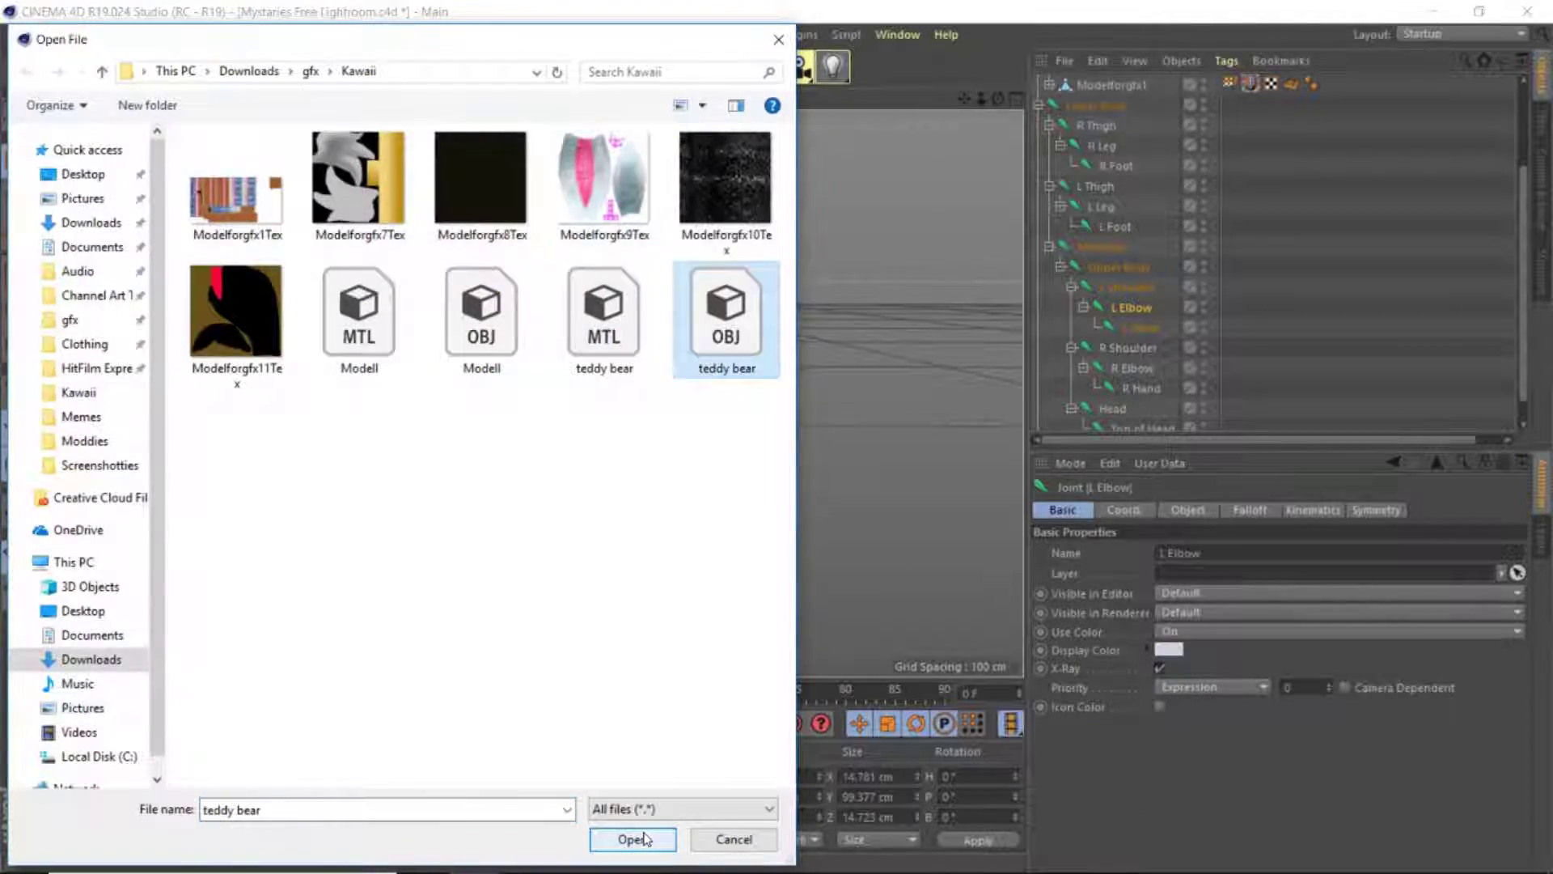
Import teddy bear.obj from Downloads > gfx > Kawaii and accept the OBJ import settings
left_click(633, 839)
left_click(680, 851)
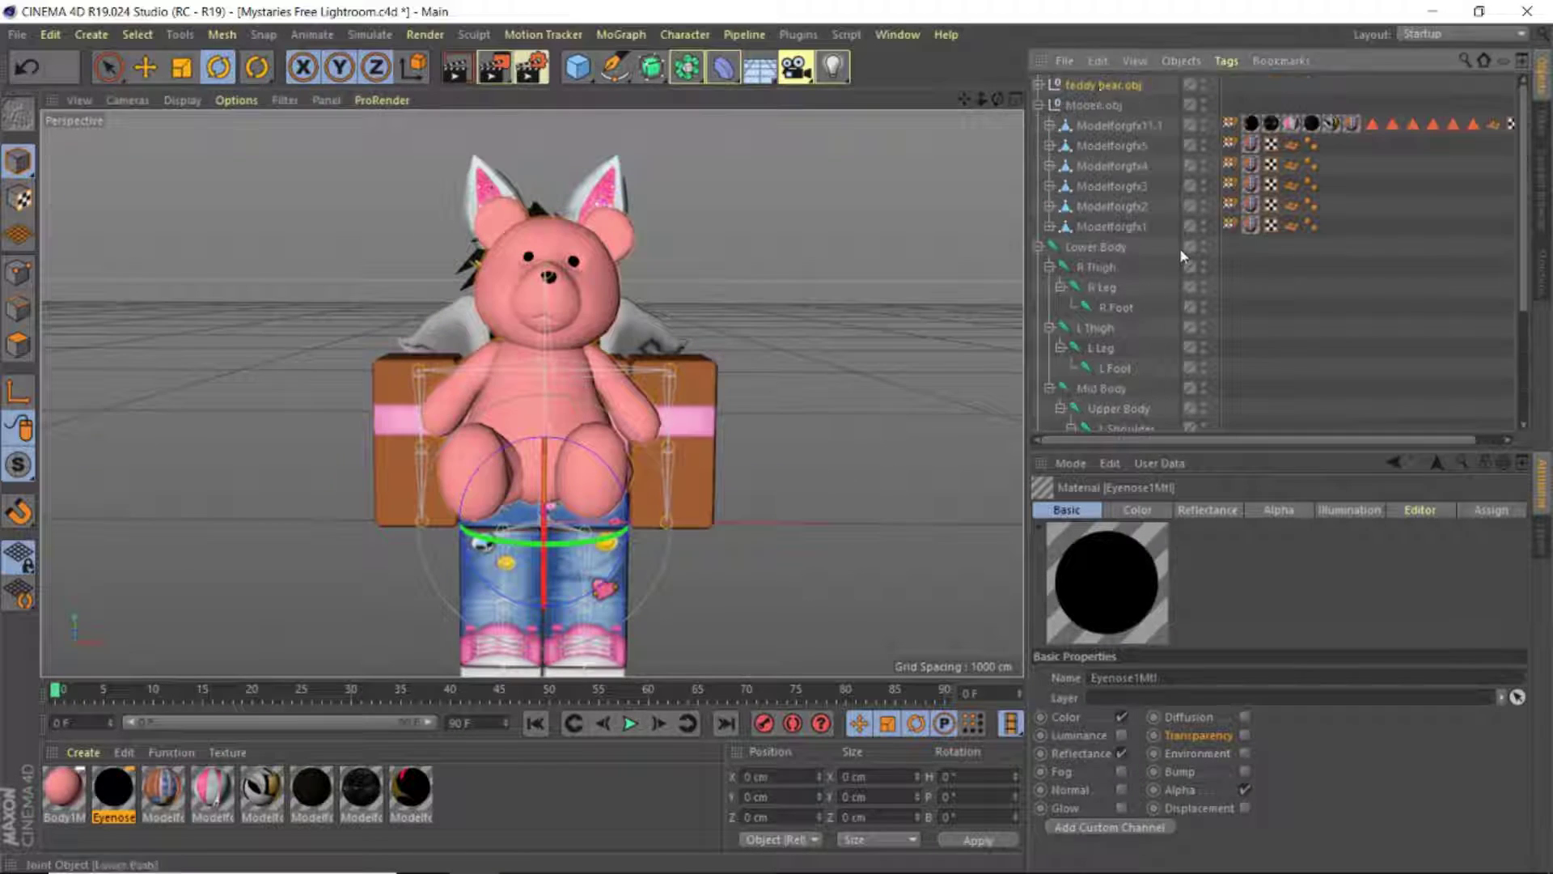
Scale and lower the teddy bear in front of the avatar, then select the left arm joints
key("t")
left_click_drag(491, 477, 504, 584)
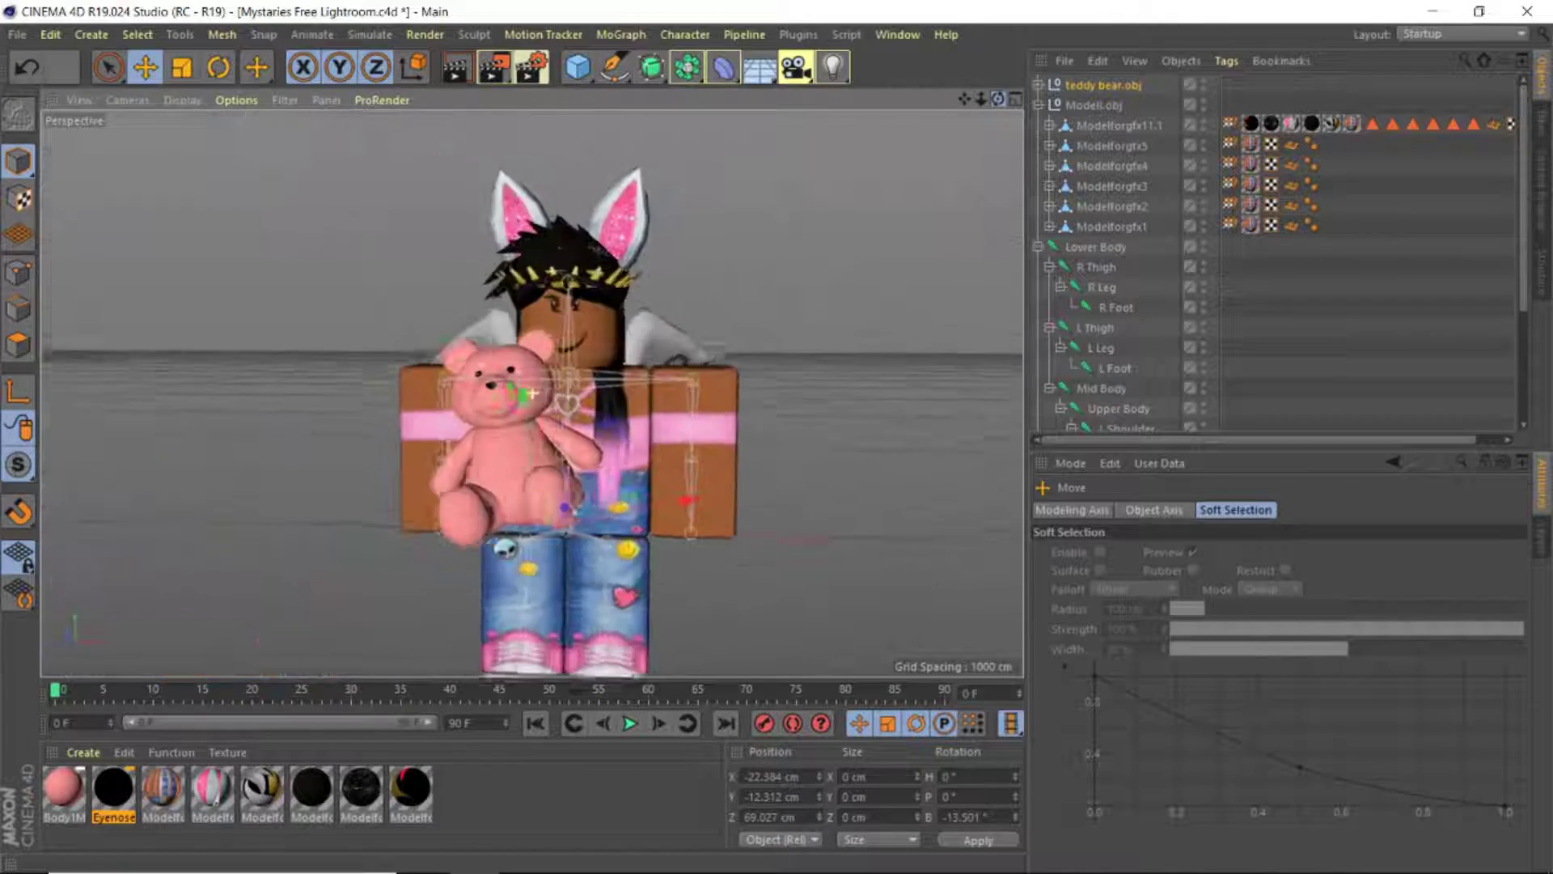
left_click(1101, 348)
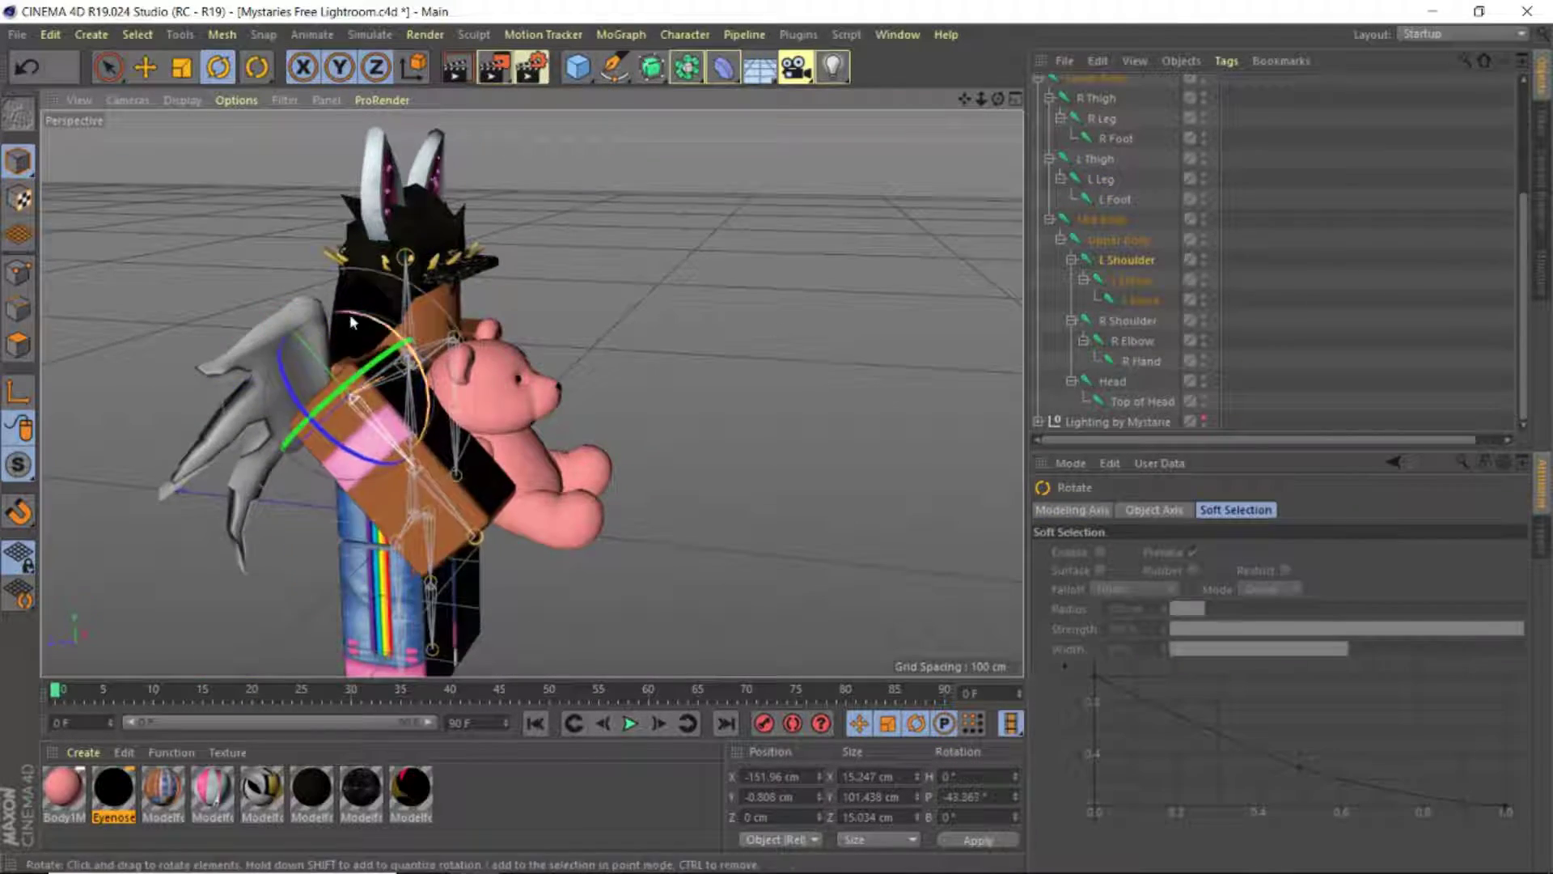
left_click(507, 404)
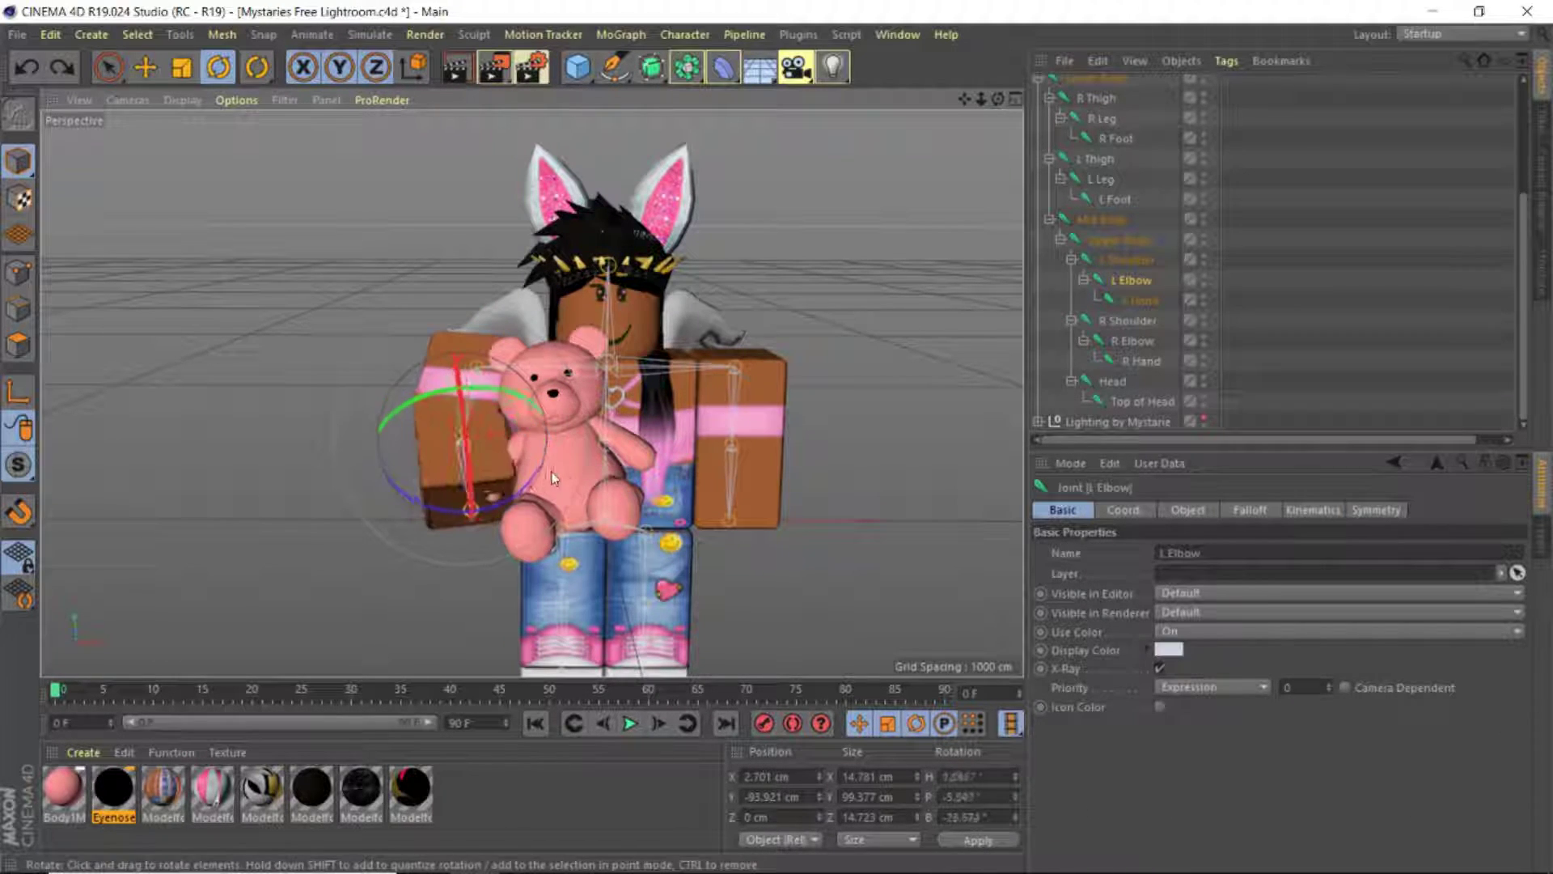
key("ctrl+z")
key("ctrl+z")
Rotate the L Elbow and Head joints slightly, then search Roblox Studio for a wand
key("e")
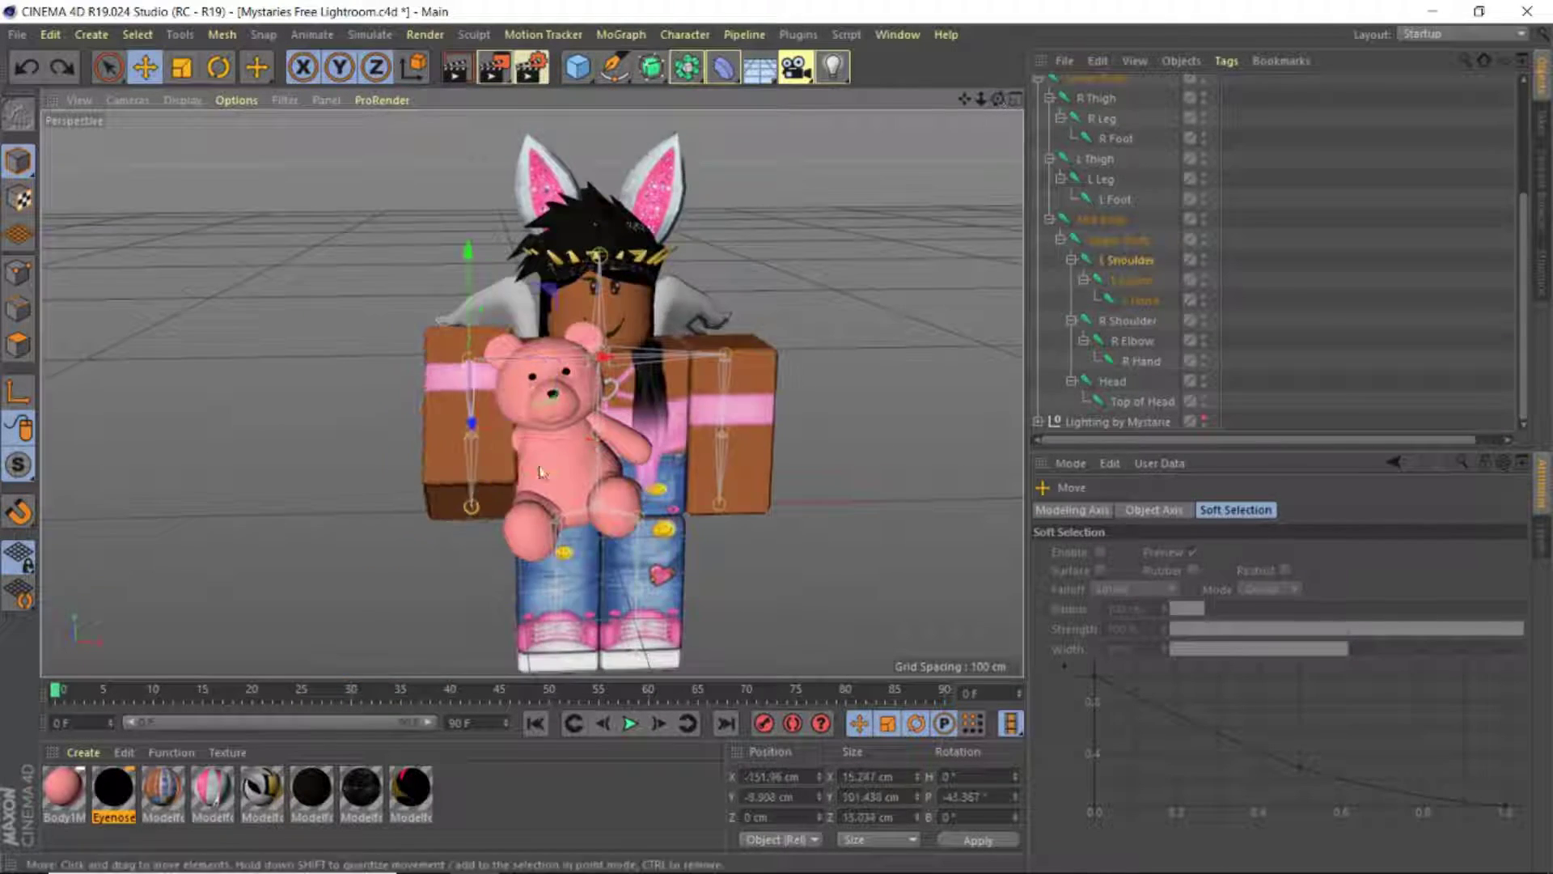
left_click(489, 417)
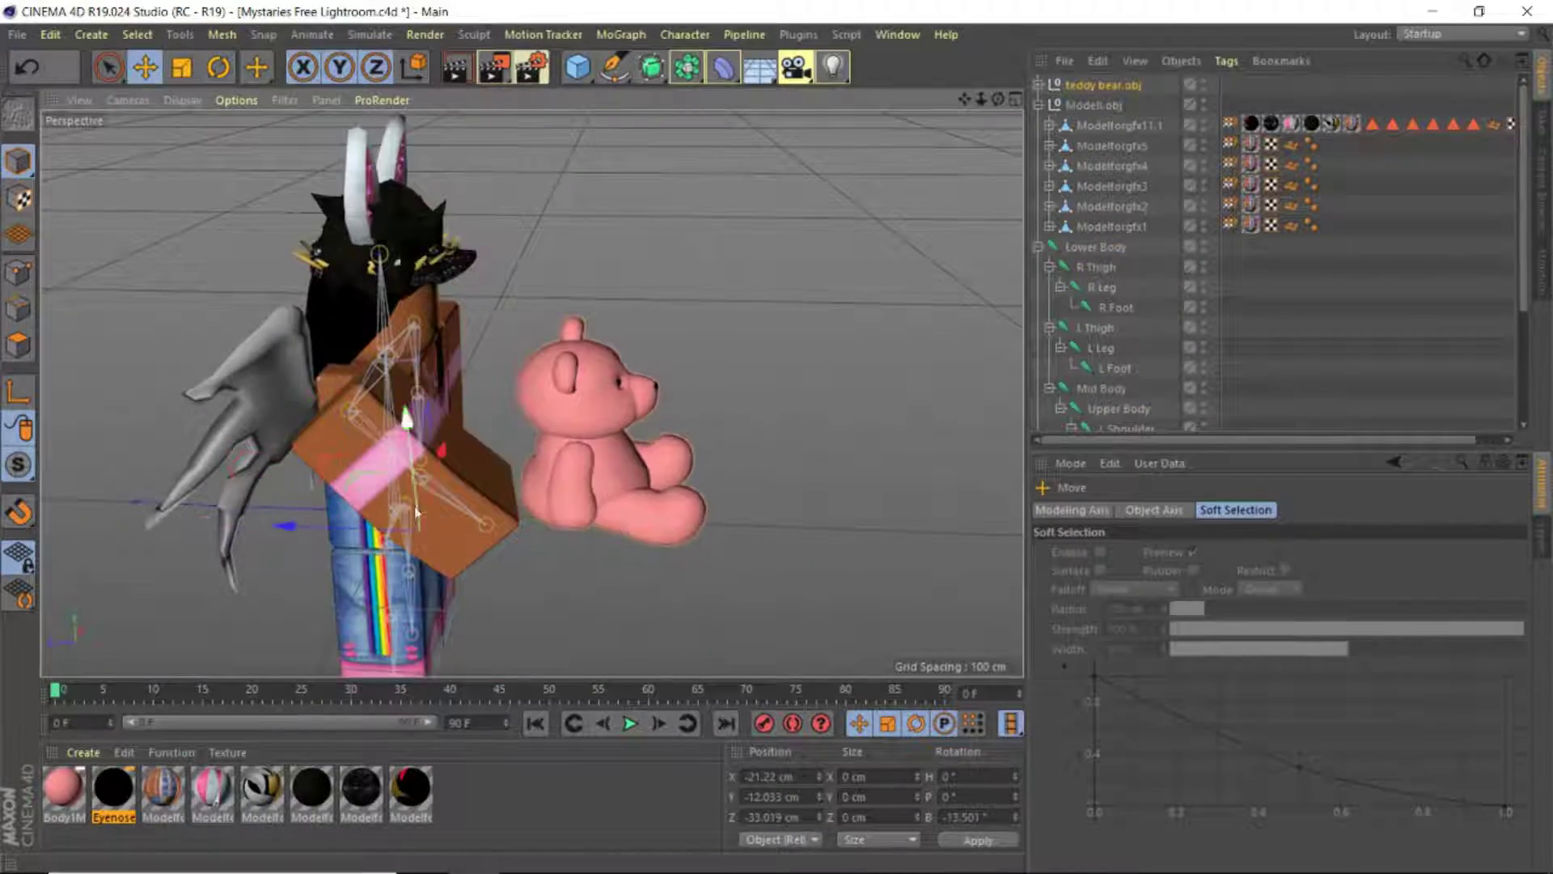
key("r")
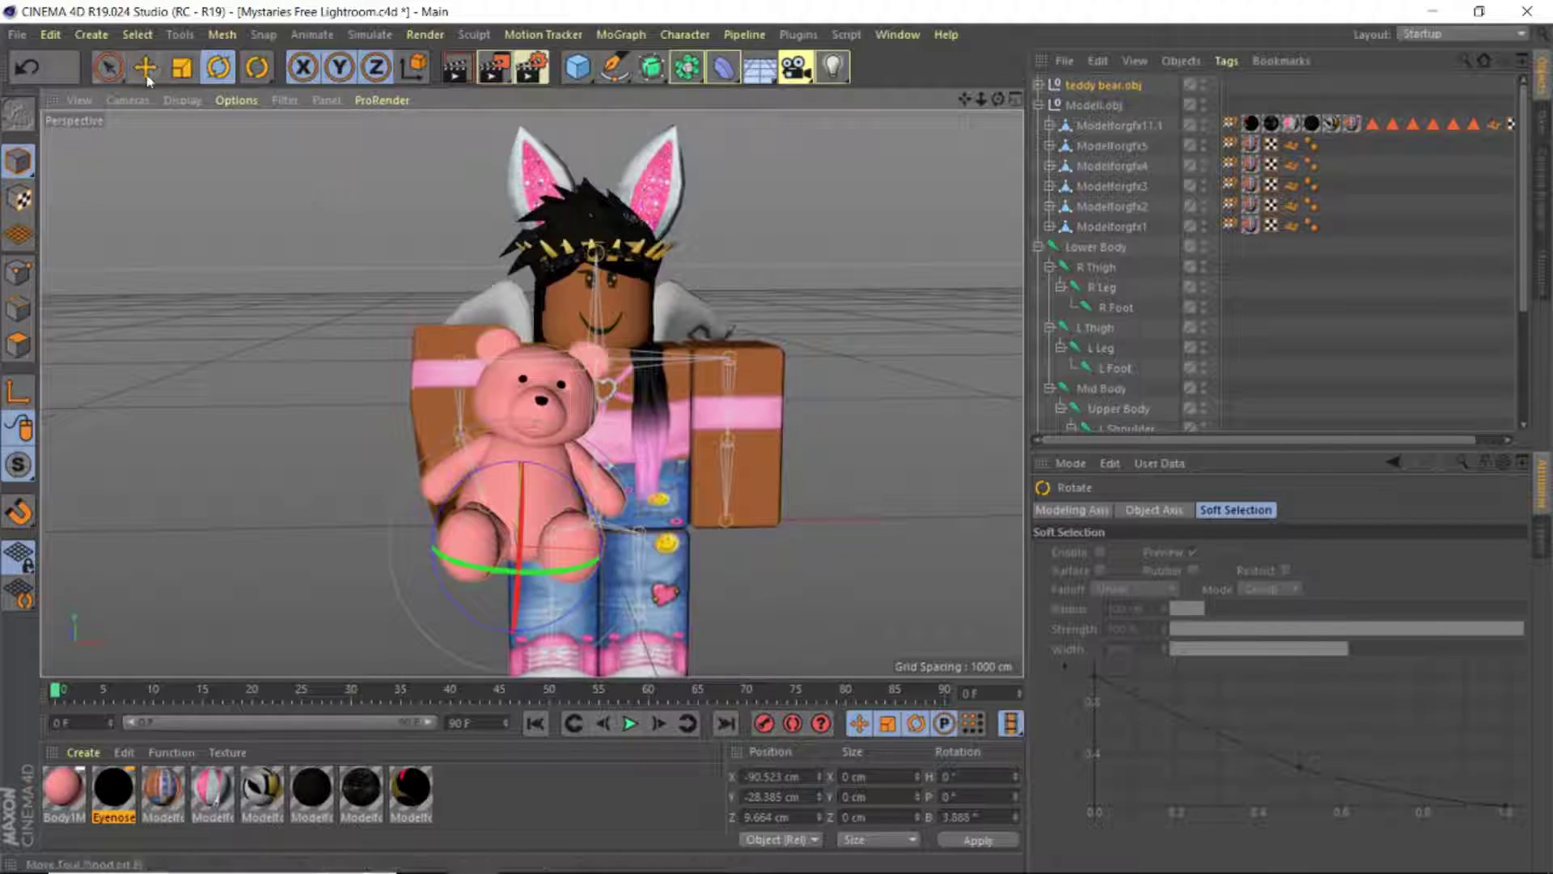
left_click(508, 456)
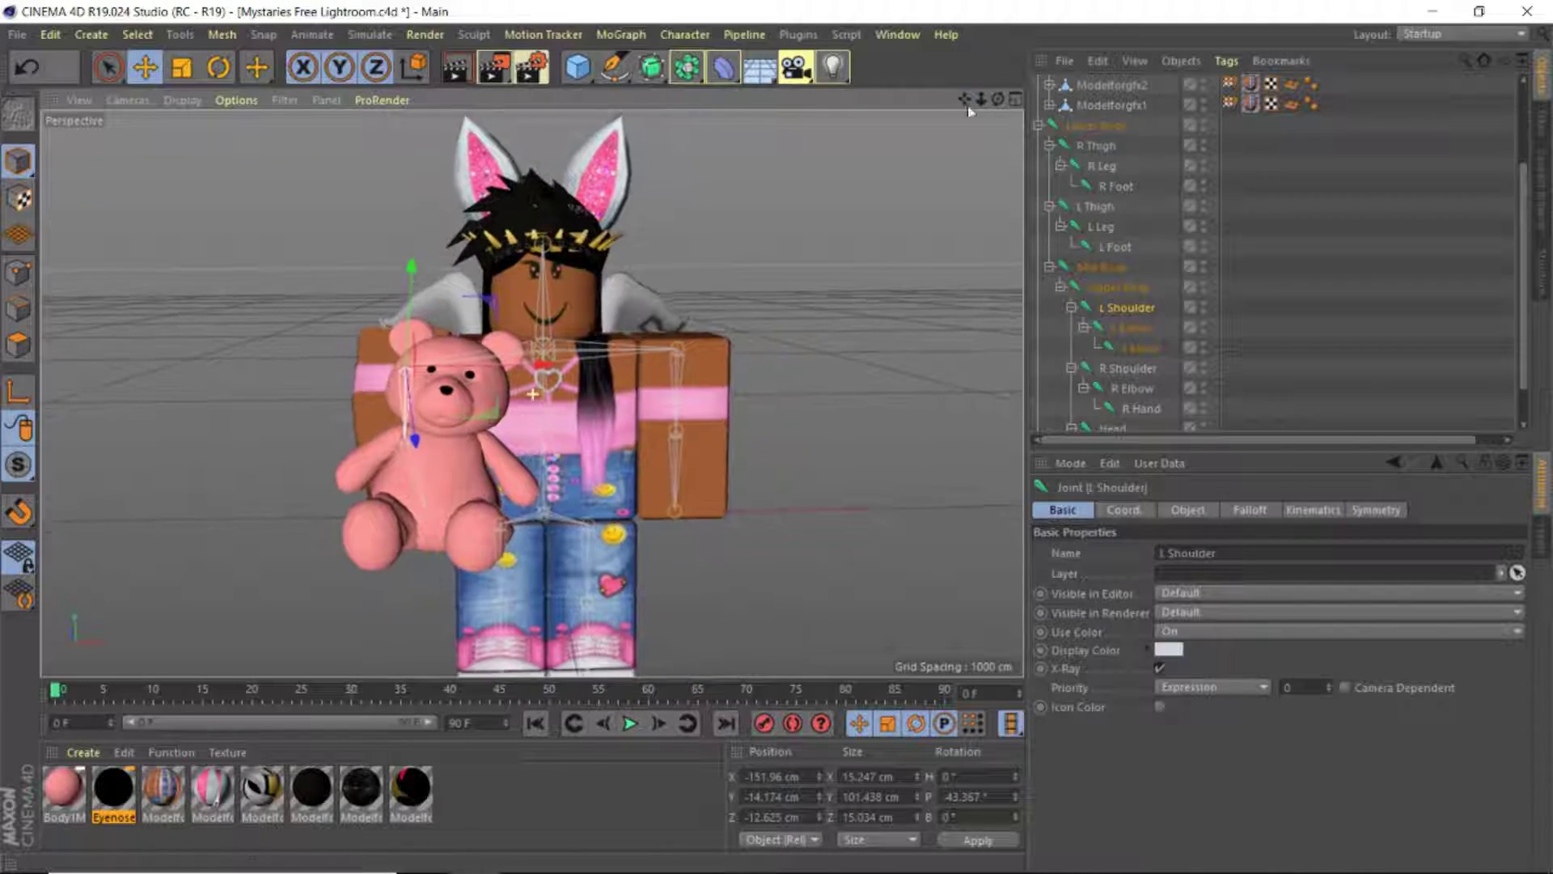
left_click(220, 65)
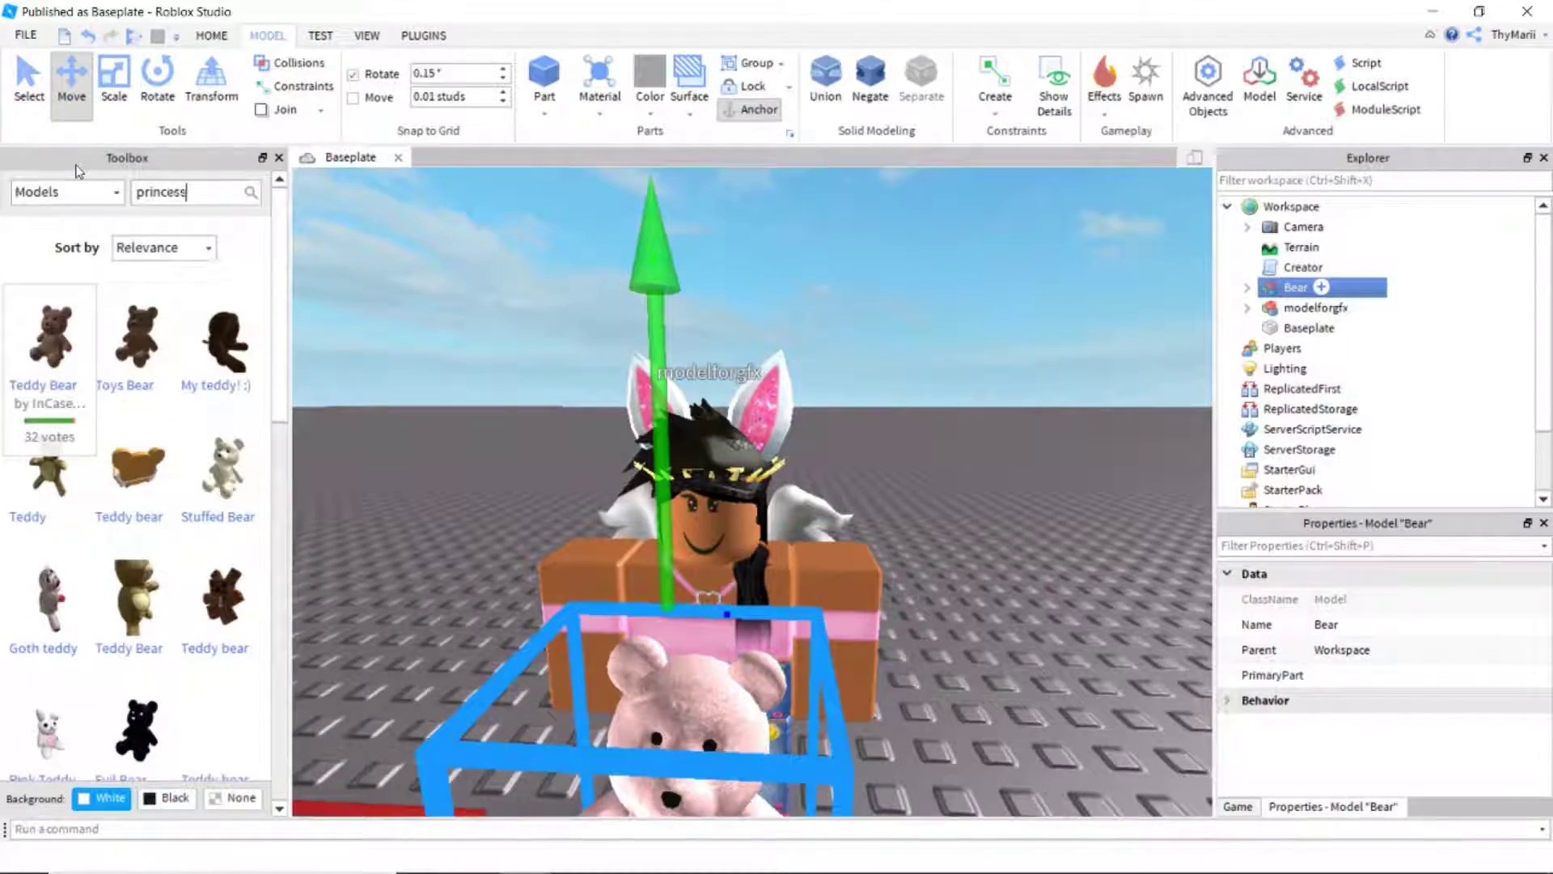
type("wand")
key("Return")
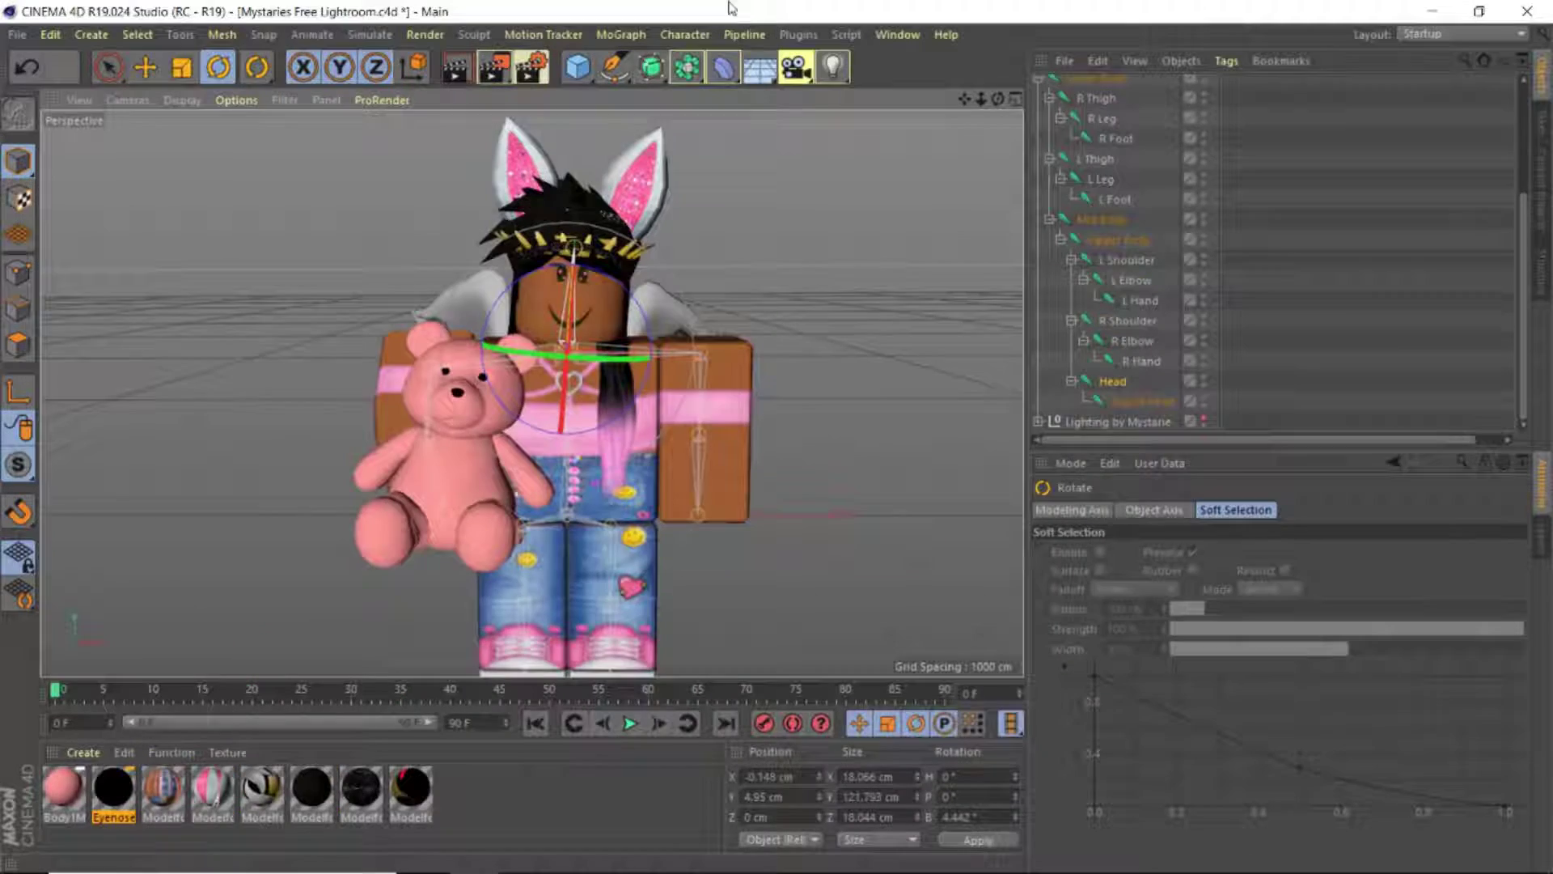
Merge the exported wand OBJ into the scene and select it
left_click(17, 34)
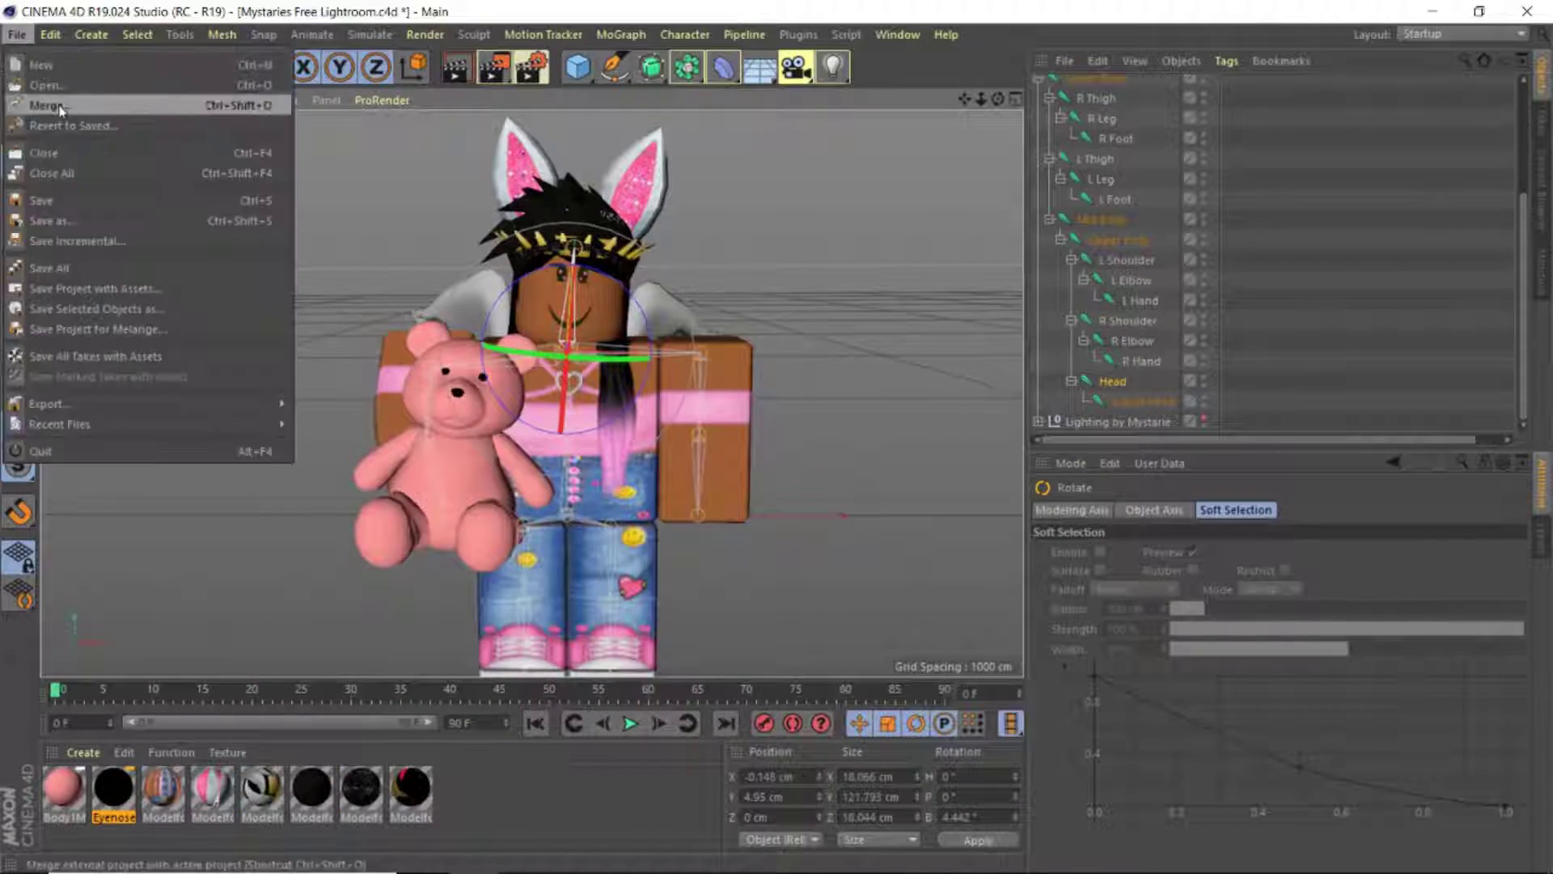
left_click(49, 105)
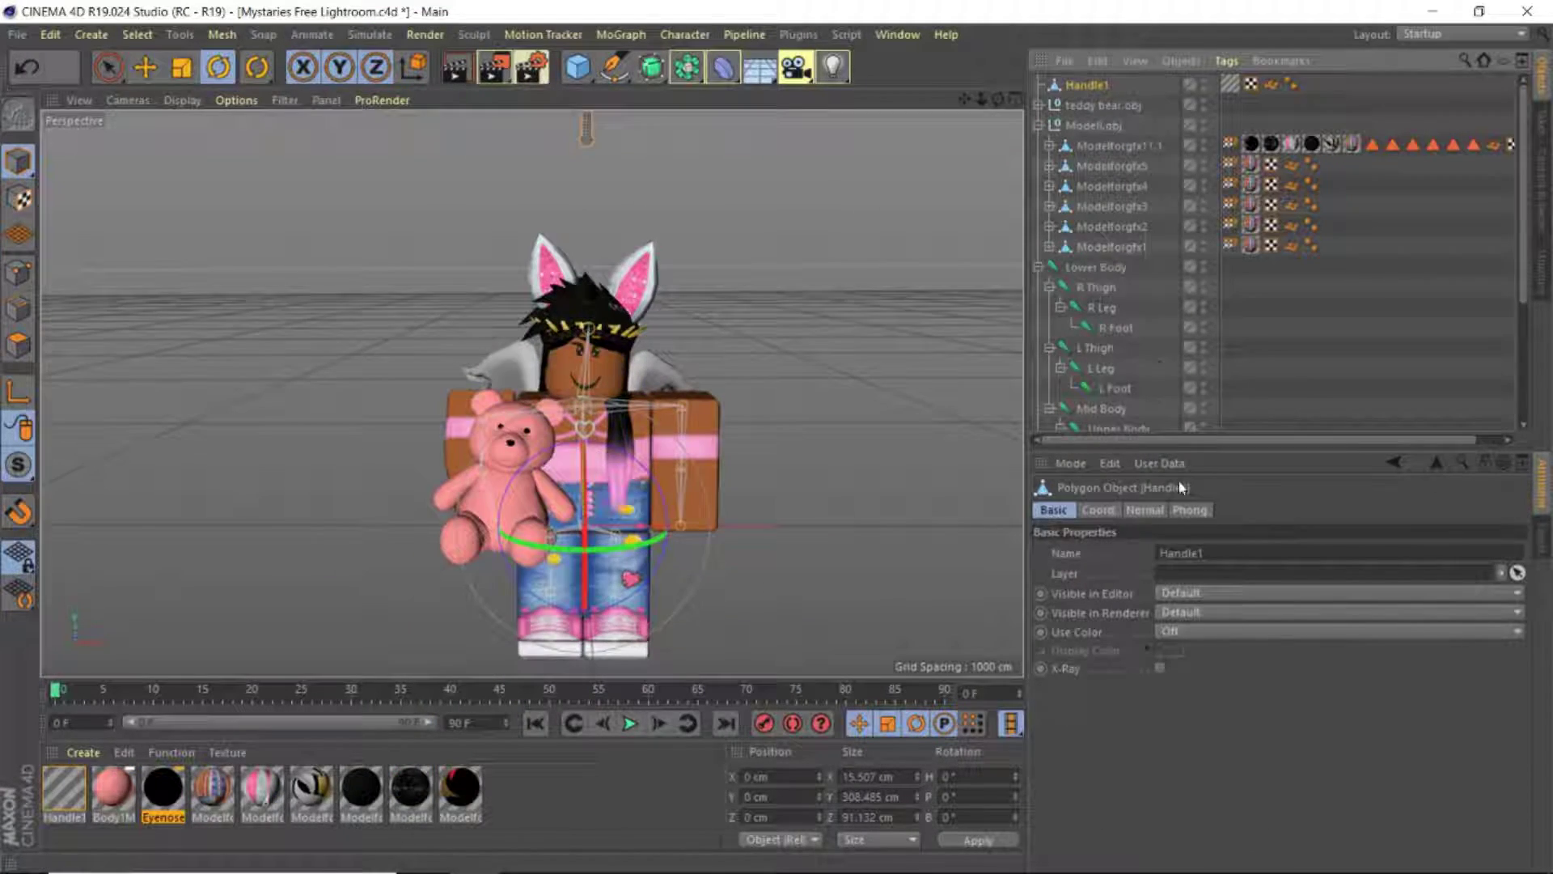
left_click(64, 788)
left_click(1102, 106)
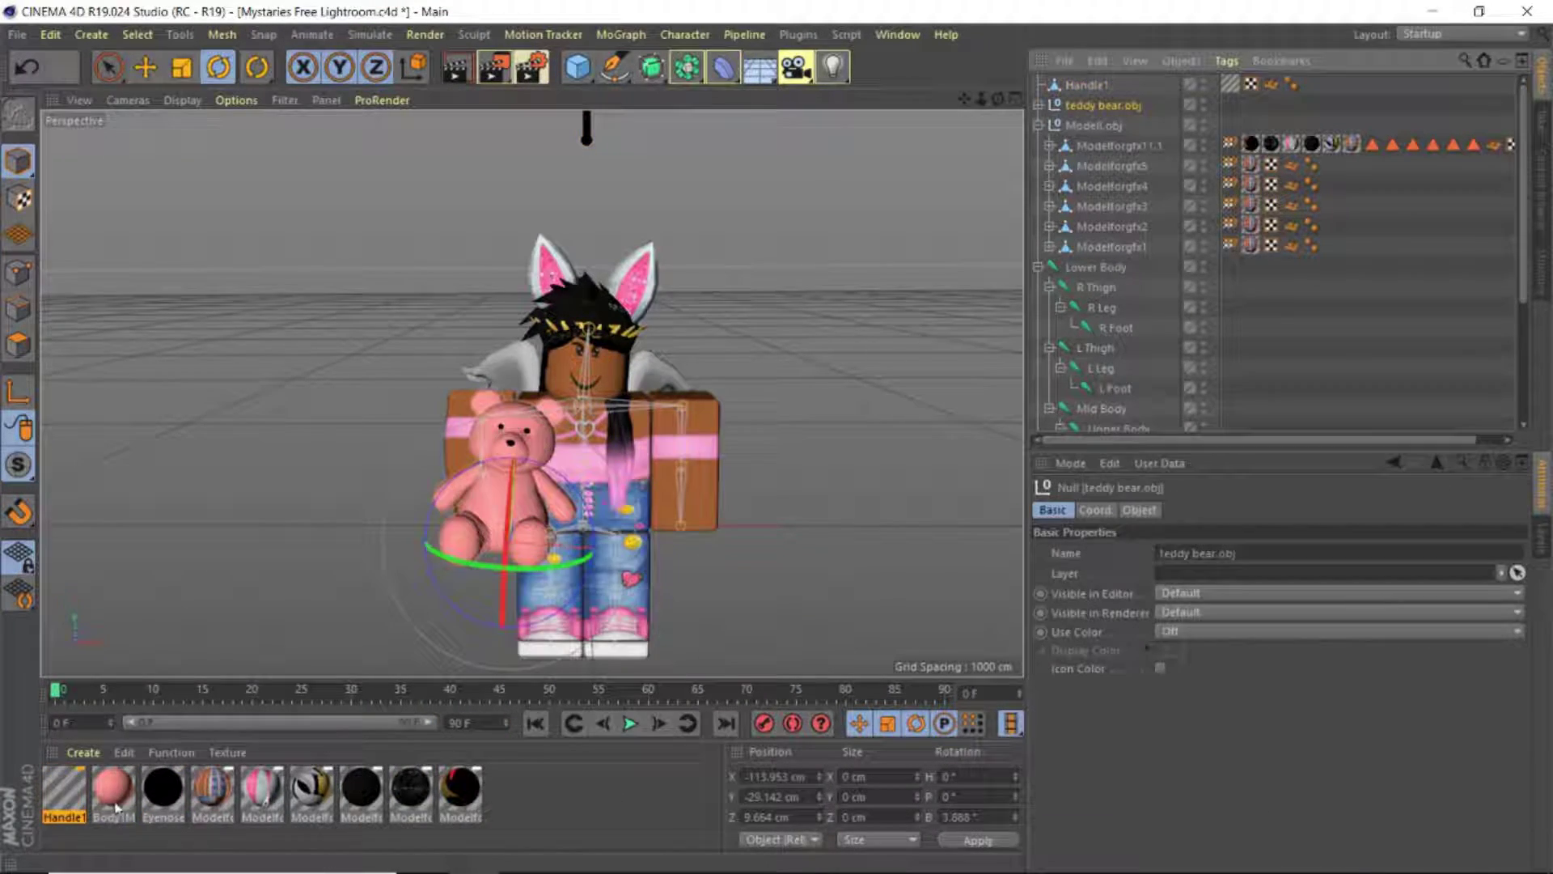
left_click(113, 789)
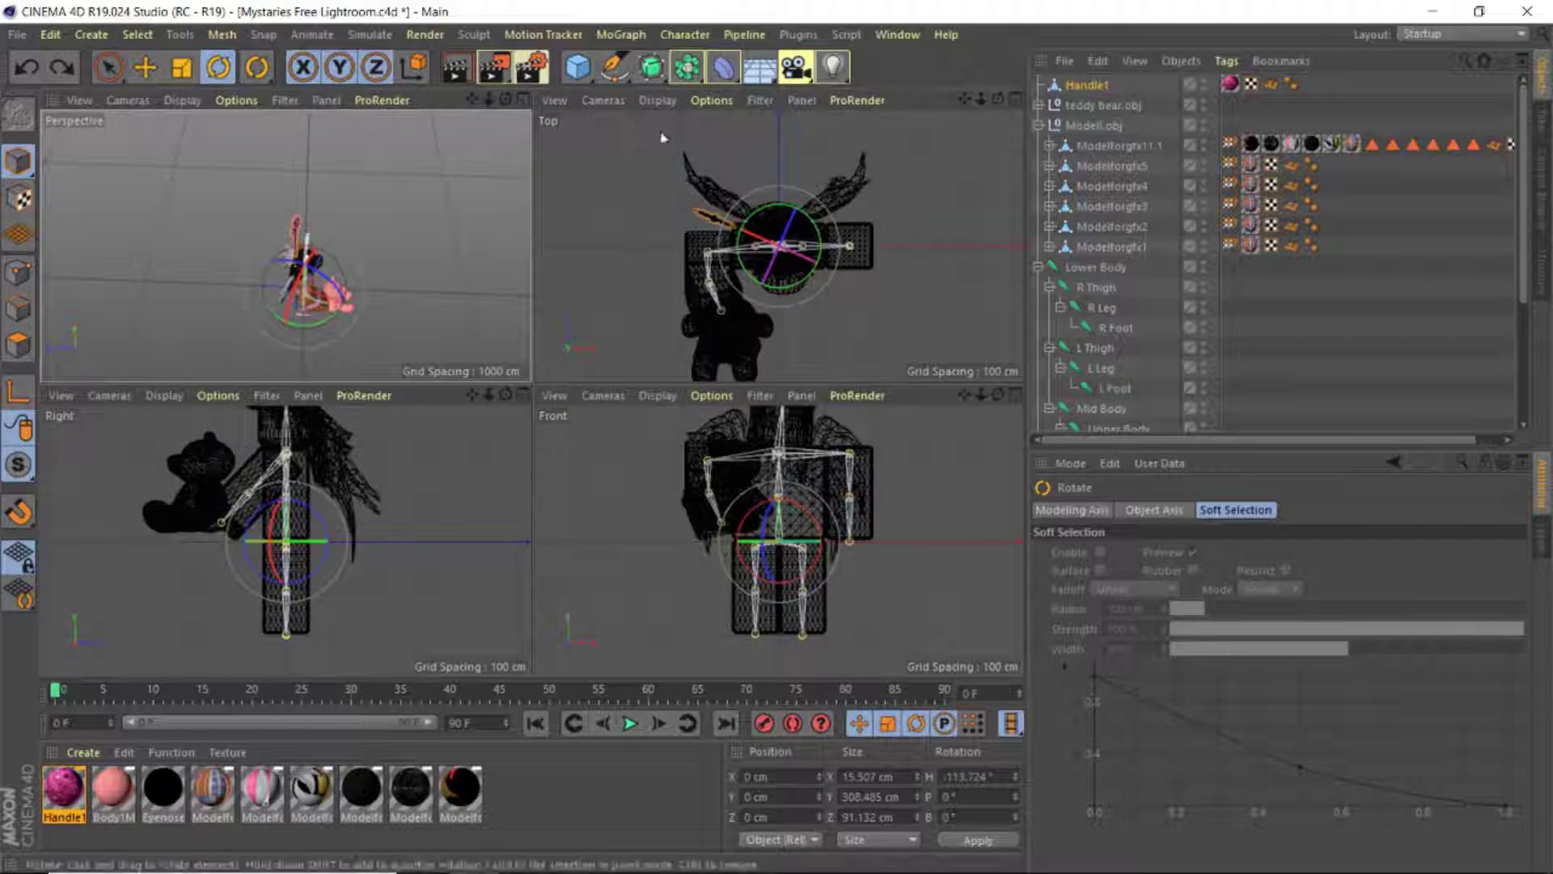
Tilt the wand upright and move it beside the avatar
left_click_drag(642, 444, 650, 524)
left_click(601, 431)
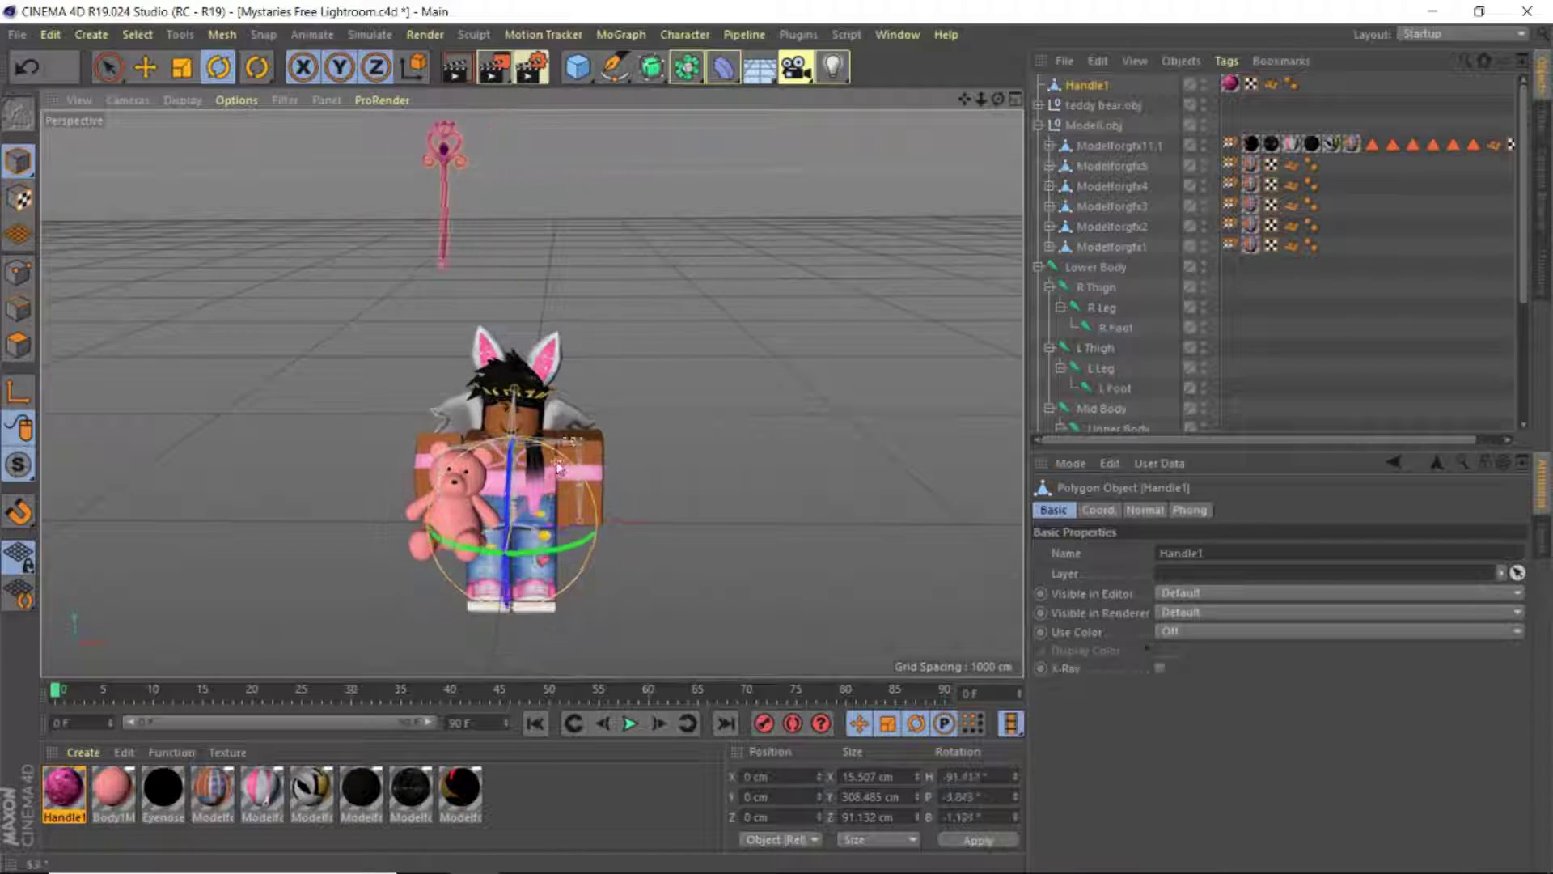
key("e")
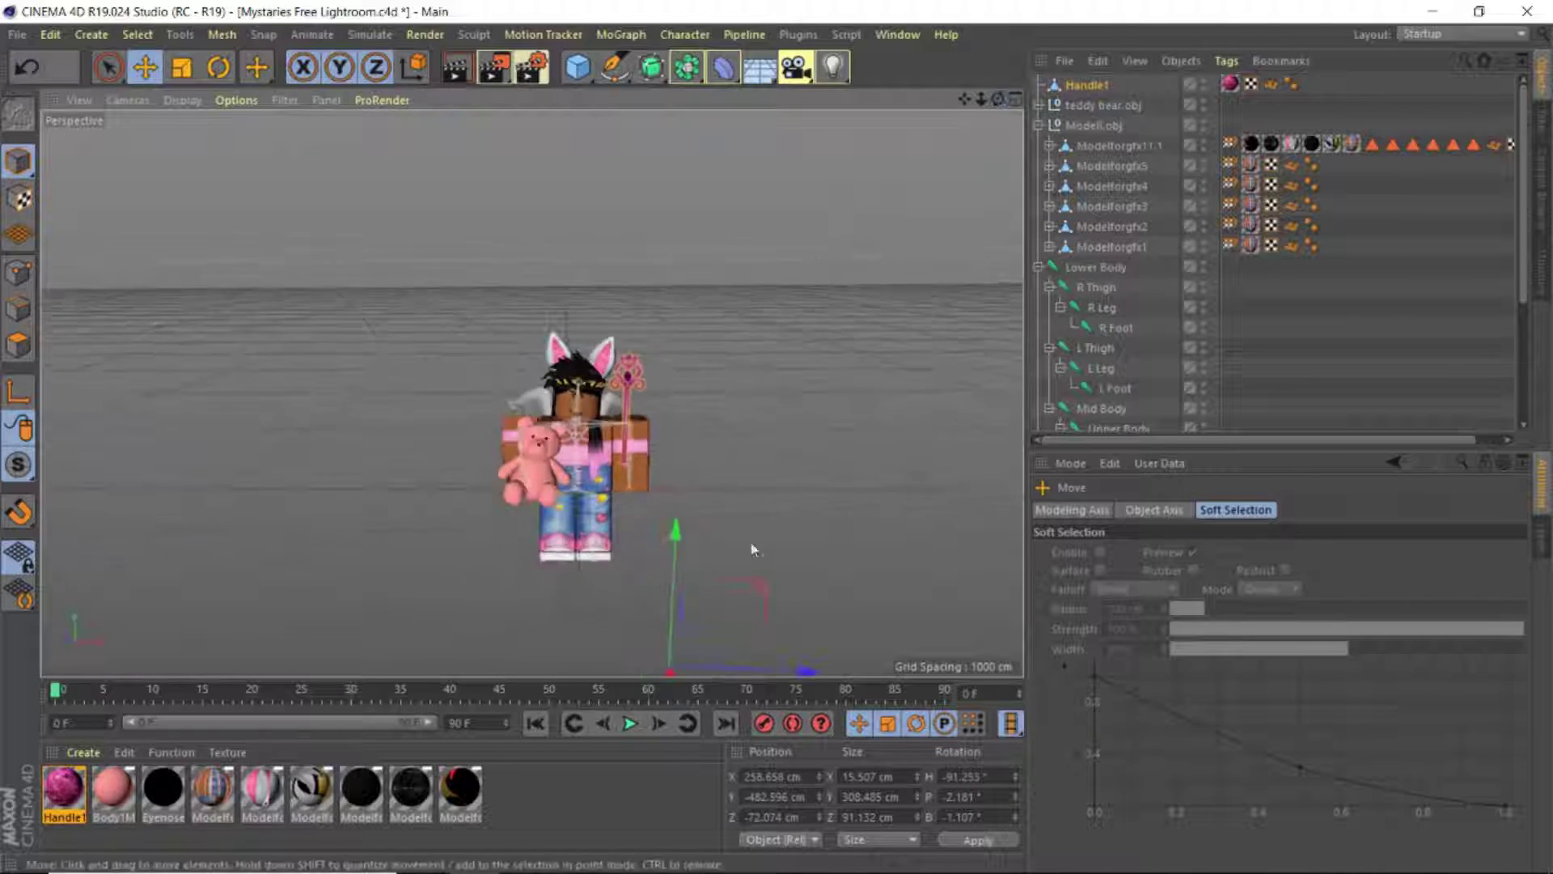
left_click_drag(575, 380, 478, 364)
Rotate the R Shoulder joint and shift the right arm outward toward the wand
scroll(1258, 352, "down", 3)
left_click(1128, 321)
key("r")
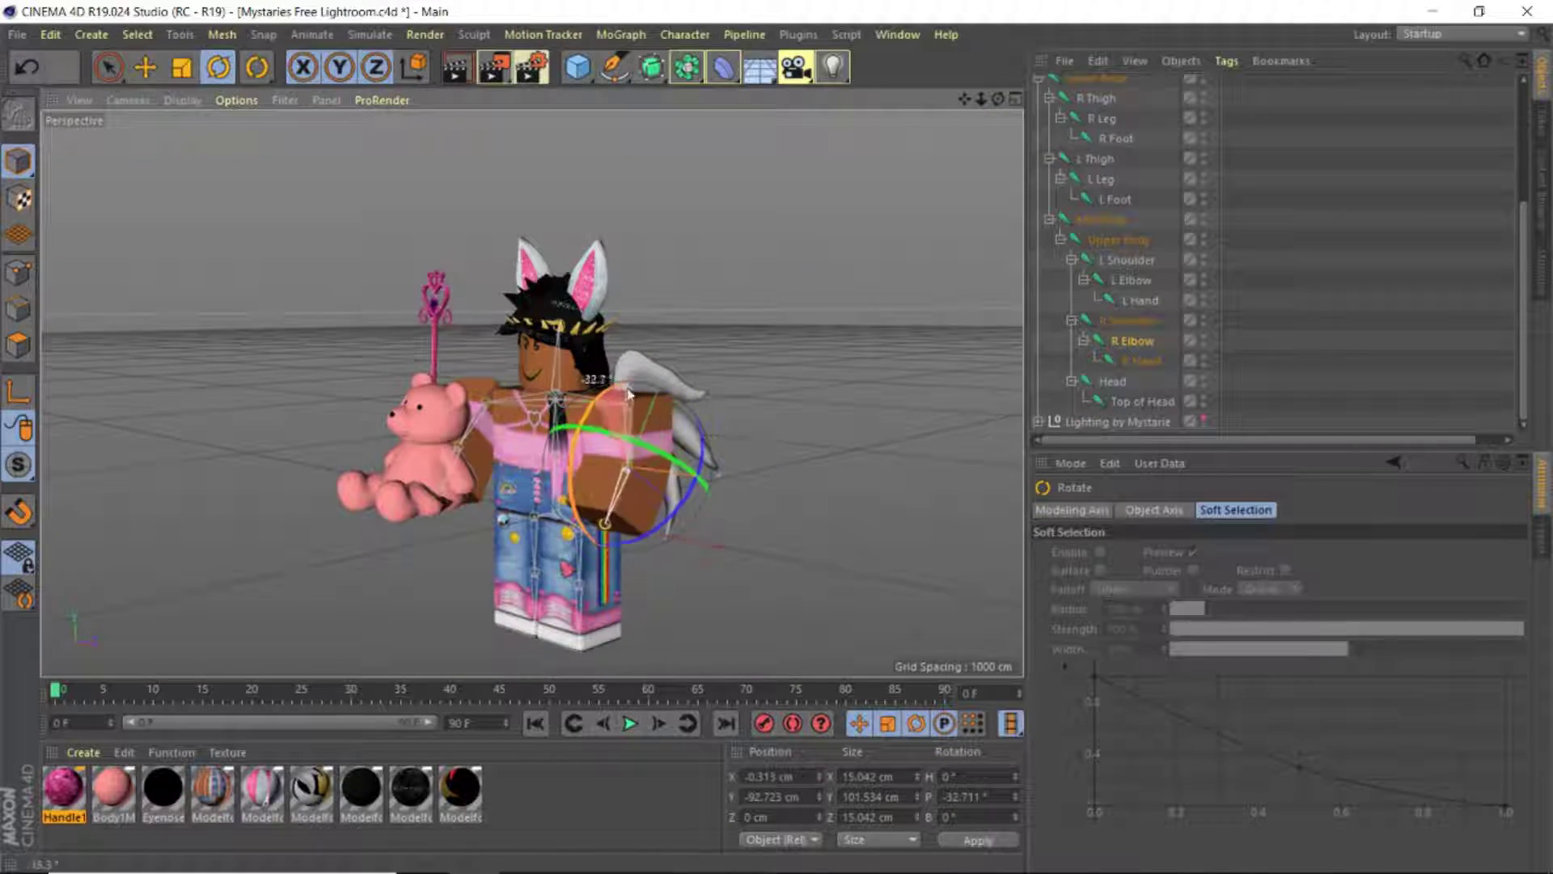
left_click_drag(639, 347, 647, 344)
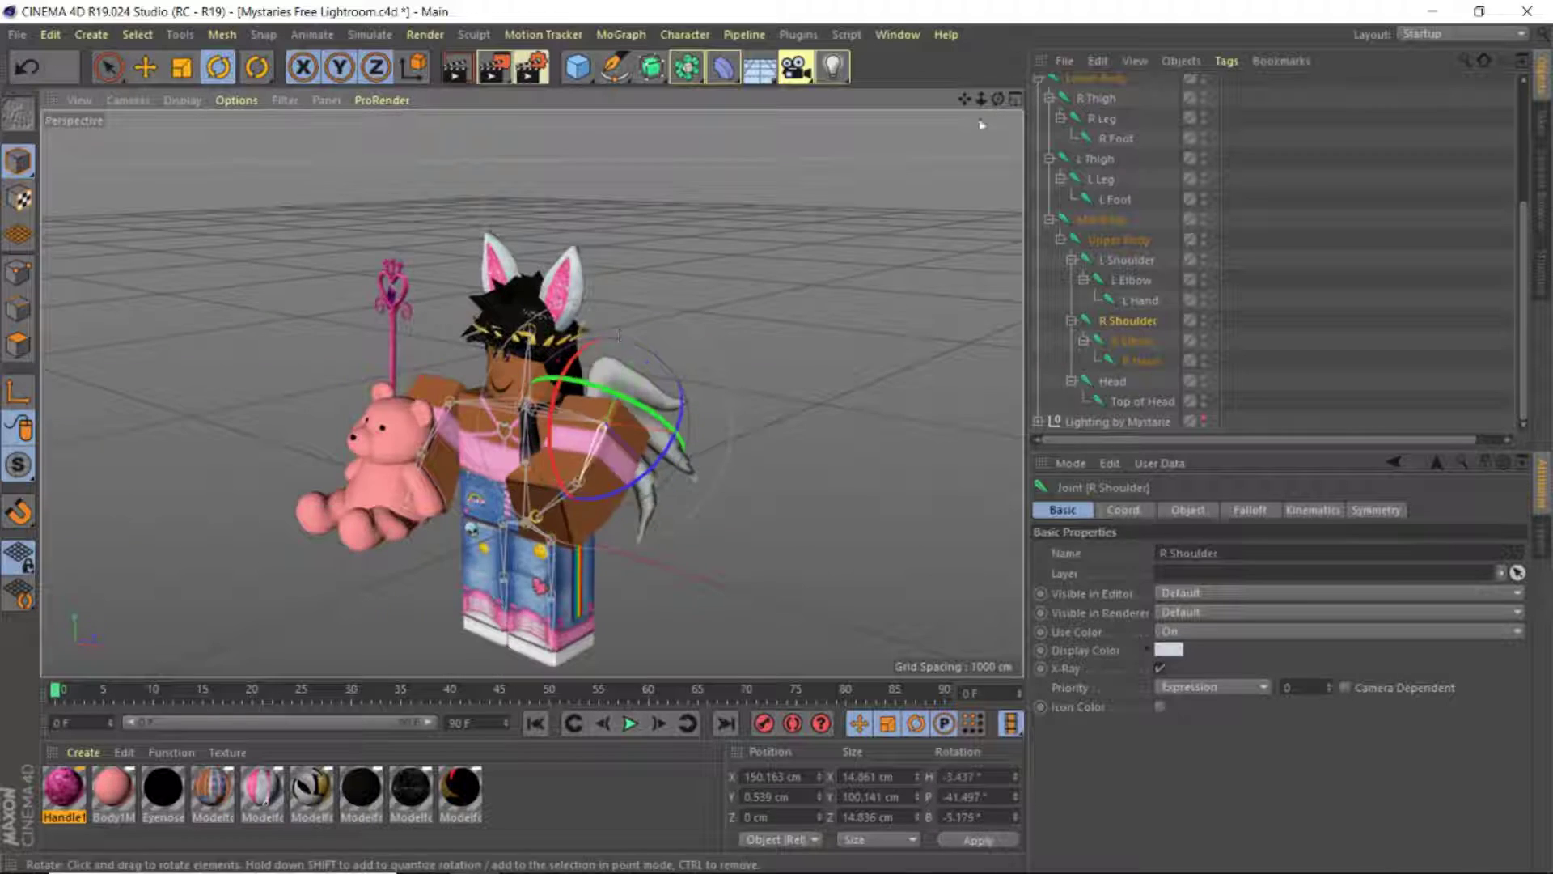
left_click_drag(824, 198, 857, 267)
scroll(1104, 240, "up", 3)
scroll(1095, 170, "down", 5)
key("e")
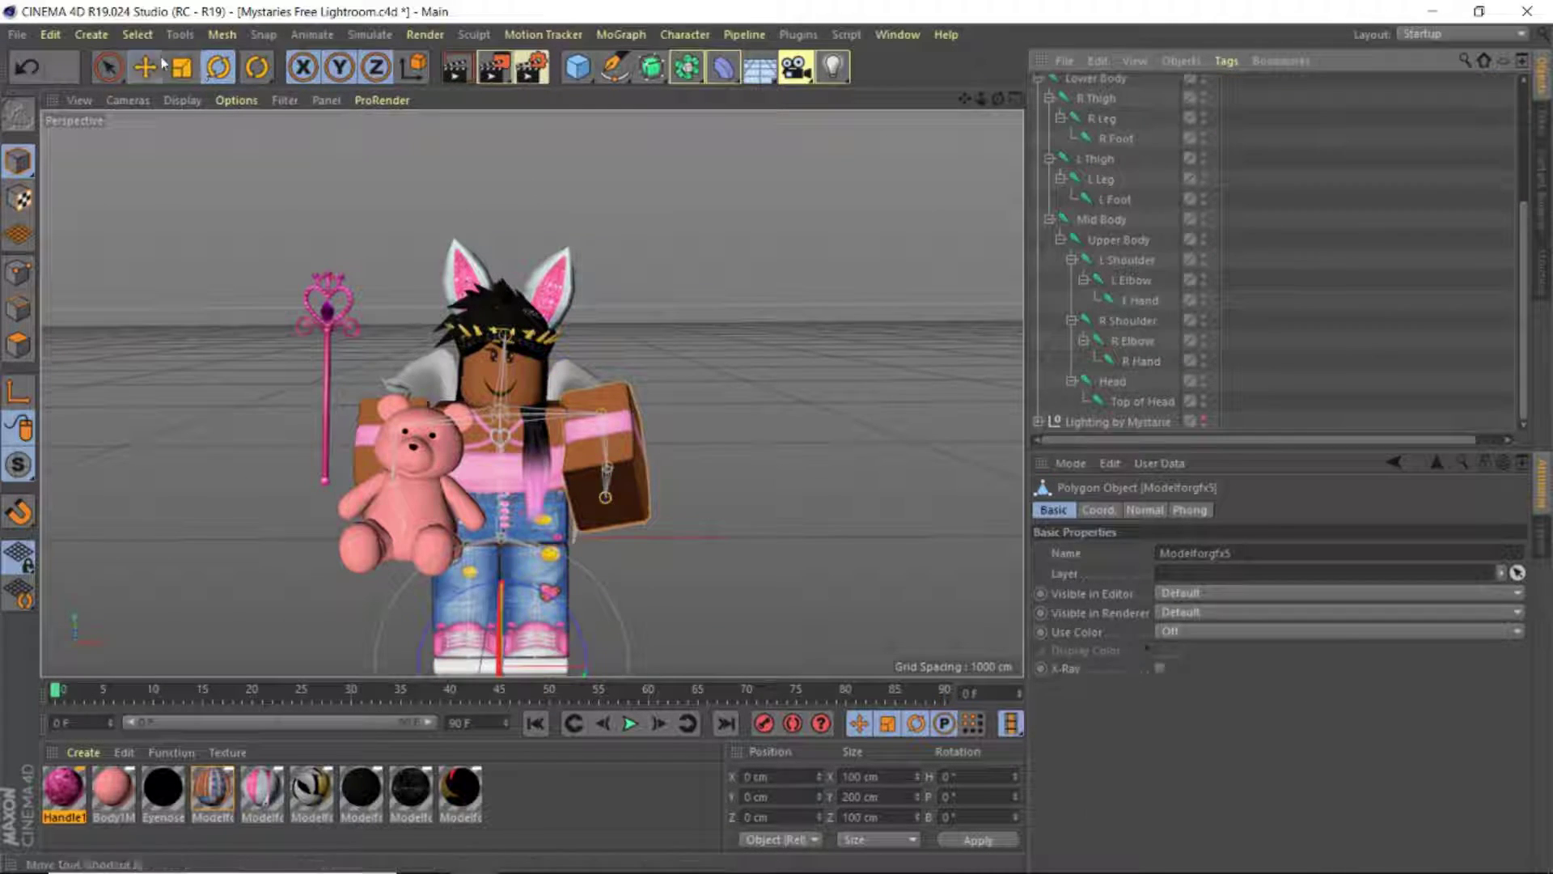
left_click(1141, 361, "ctrl")
left_click_drag(680, 555, 708, 555)
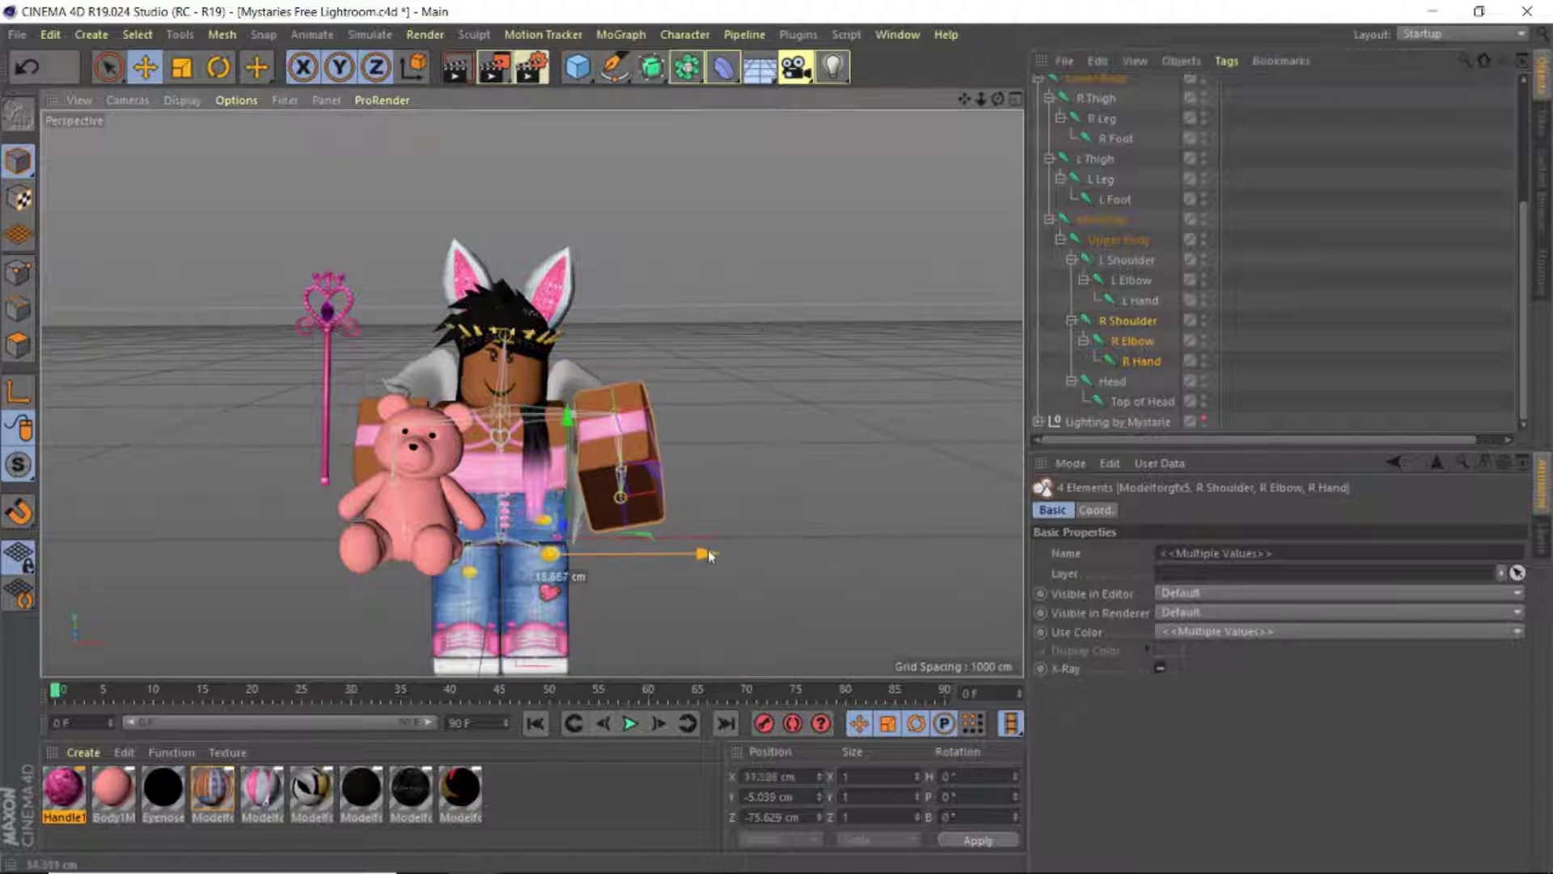
left_click_drag(997, 101, 984, 127)
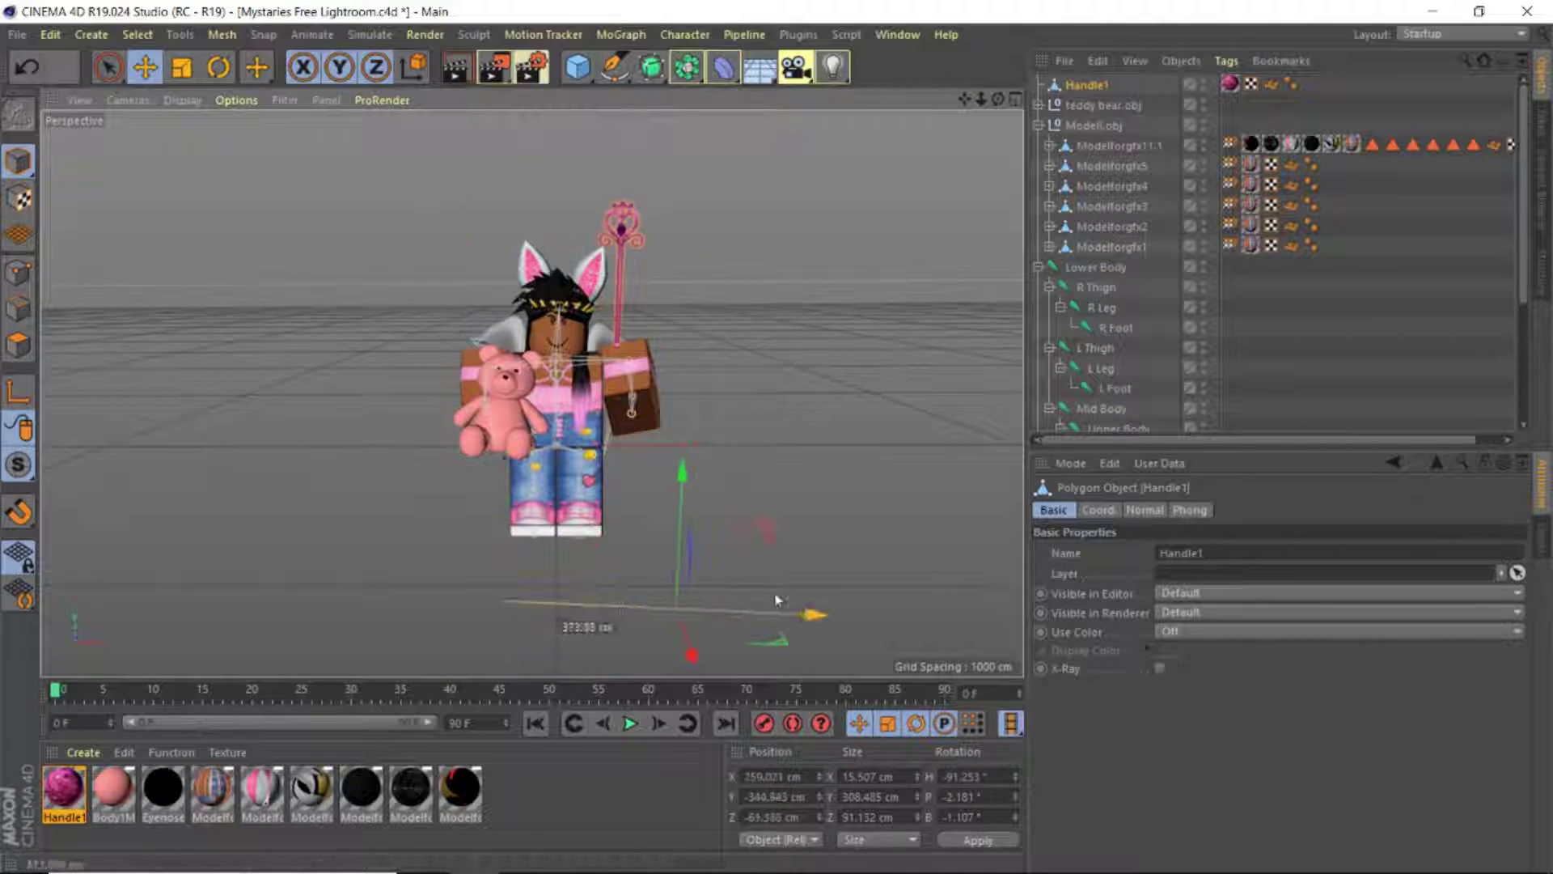
Try rotating the leg joint, undo it, and bend the leg slightly instead
key("r")
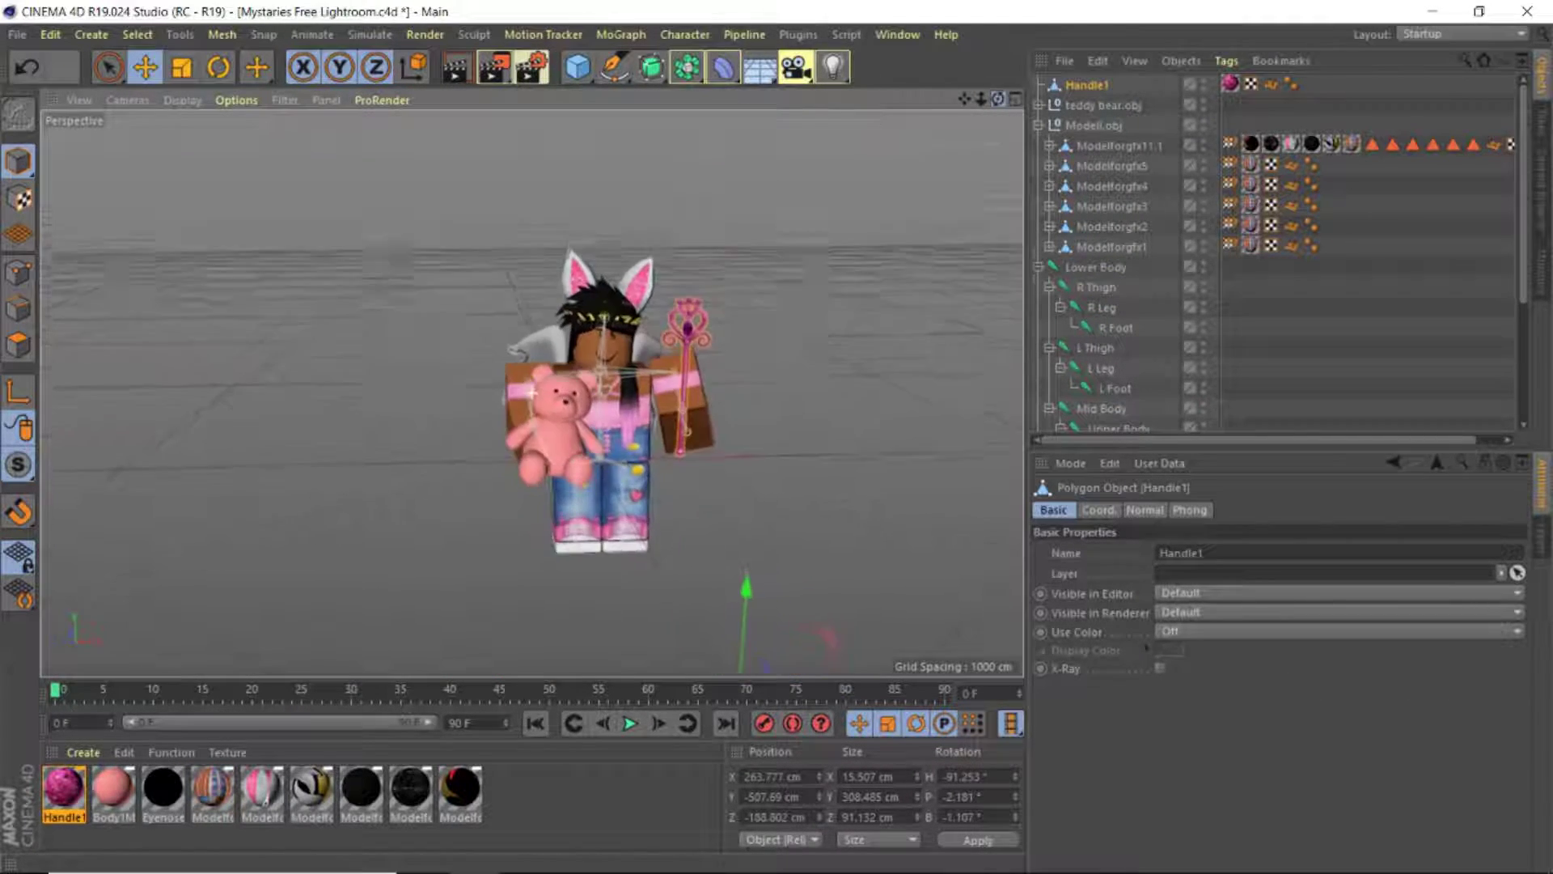
key("e")
scroll(532, 388, "up", 3)
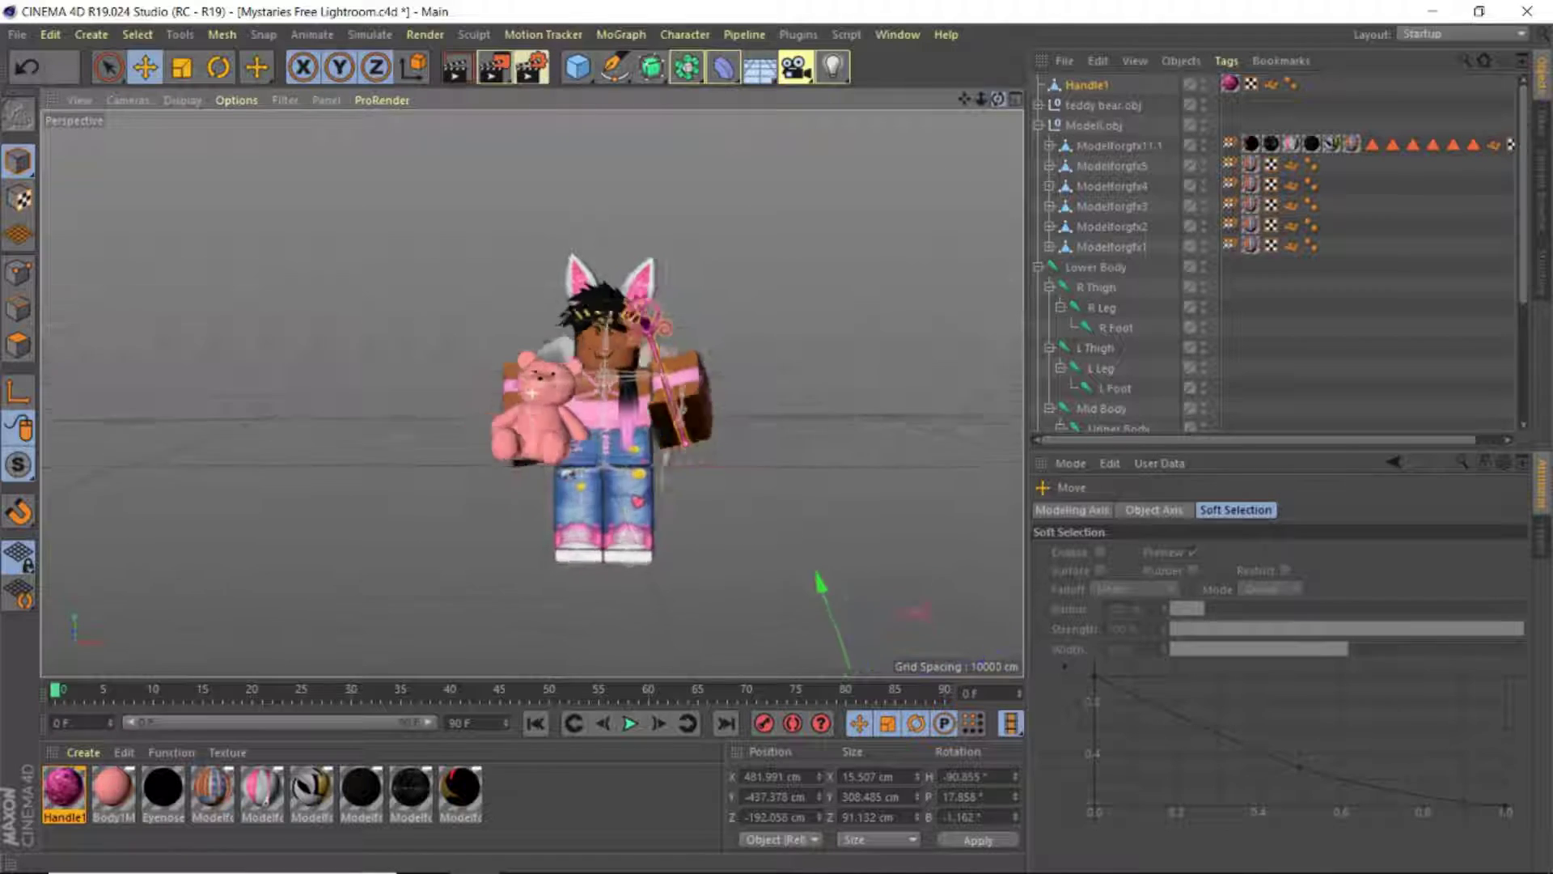
scroll(1126, 299, "down", 3)
left_click(1100, 247)
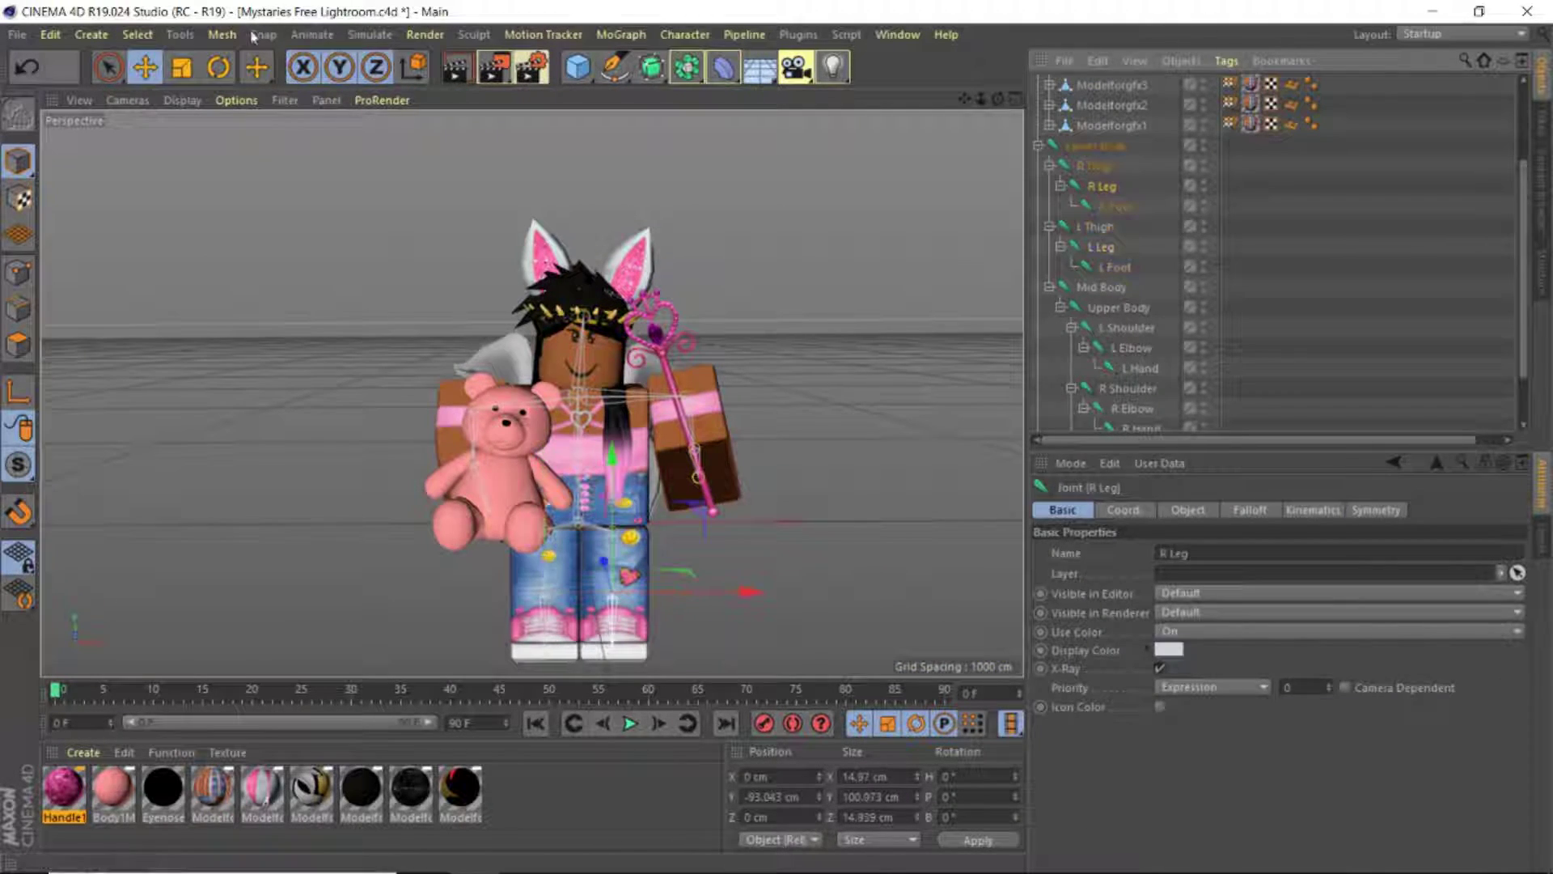
key("r")
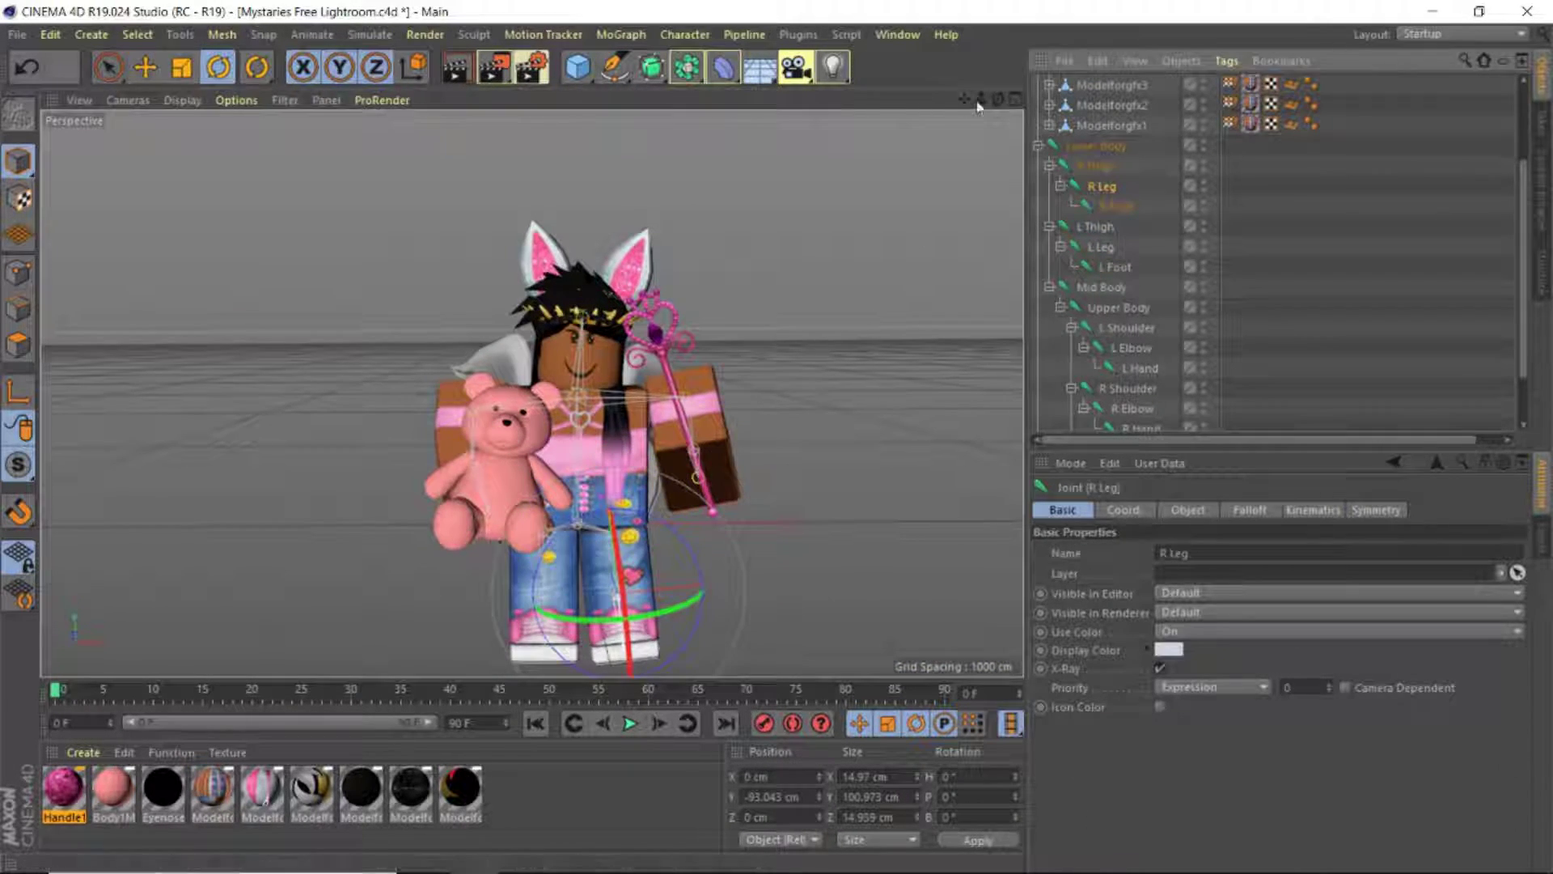
key("ctrl+z")
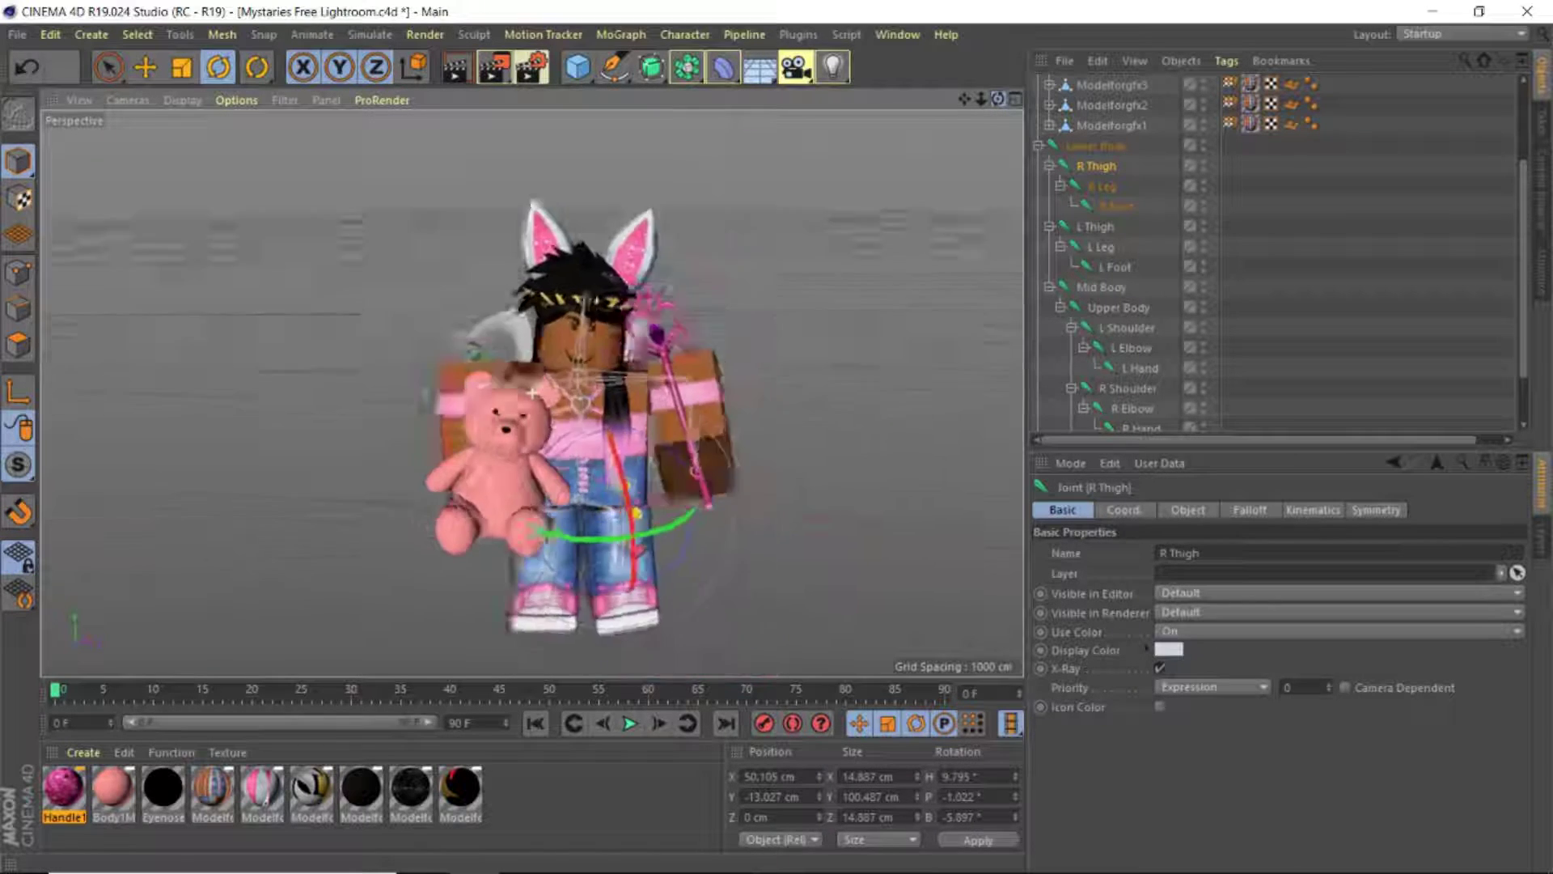
key("ctrl+z")
left_click_drag(673, 521, 679, 530)
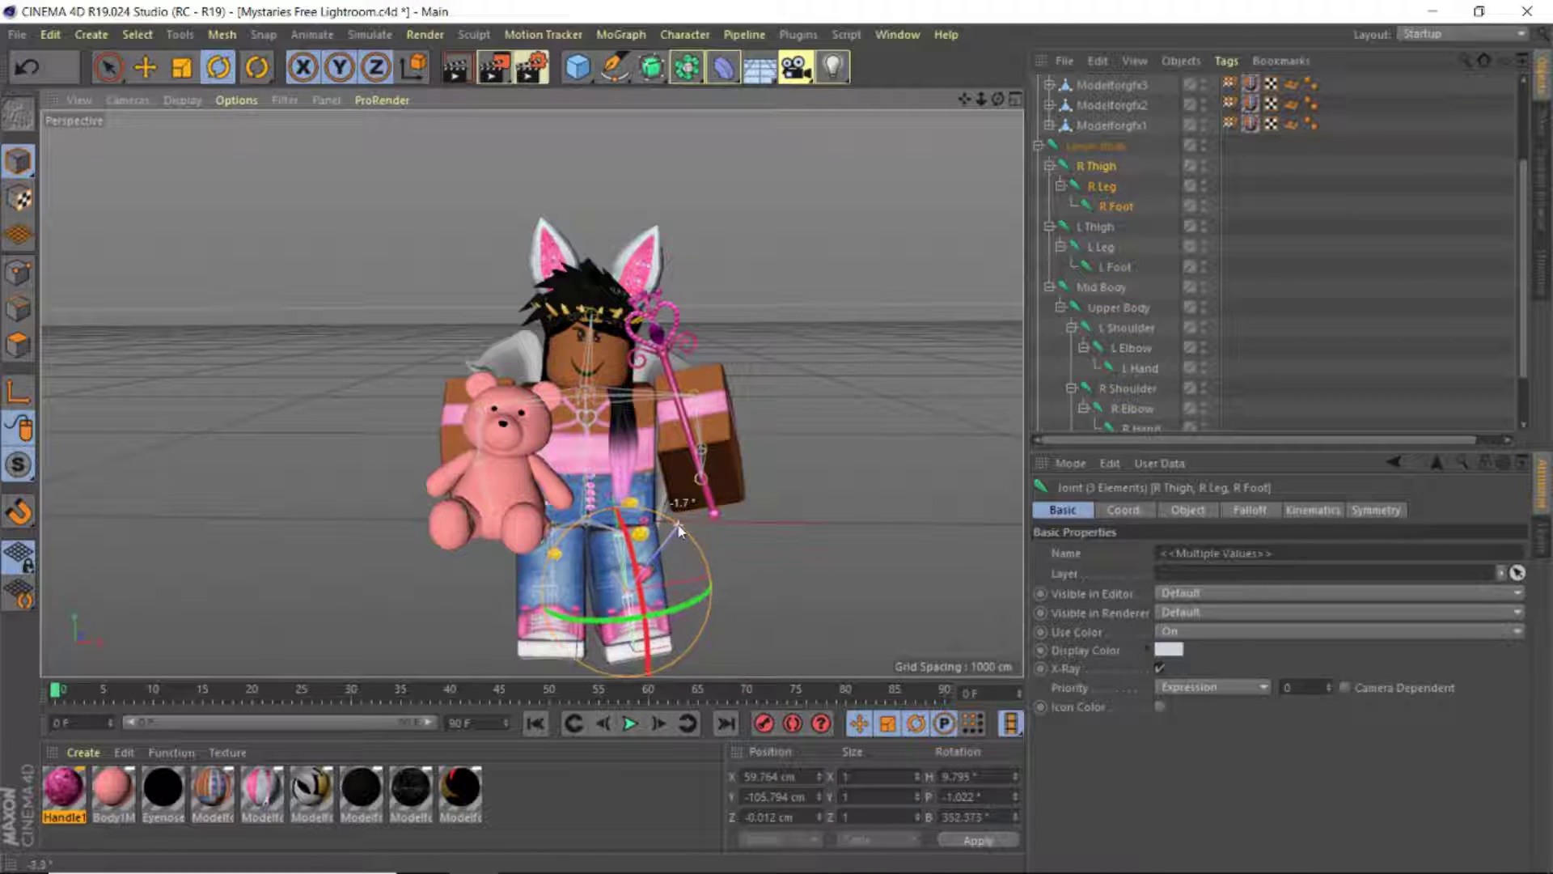
scroll(1112, 189, "up", 2)
Pose the R Elbow joint and move the heart wand into the avatar's right hand
left_click(1113, 165)
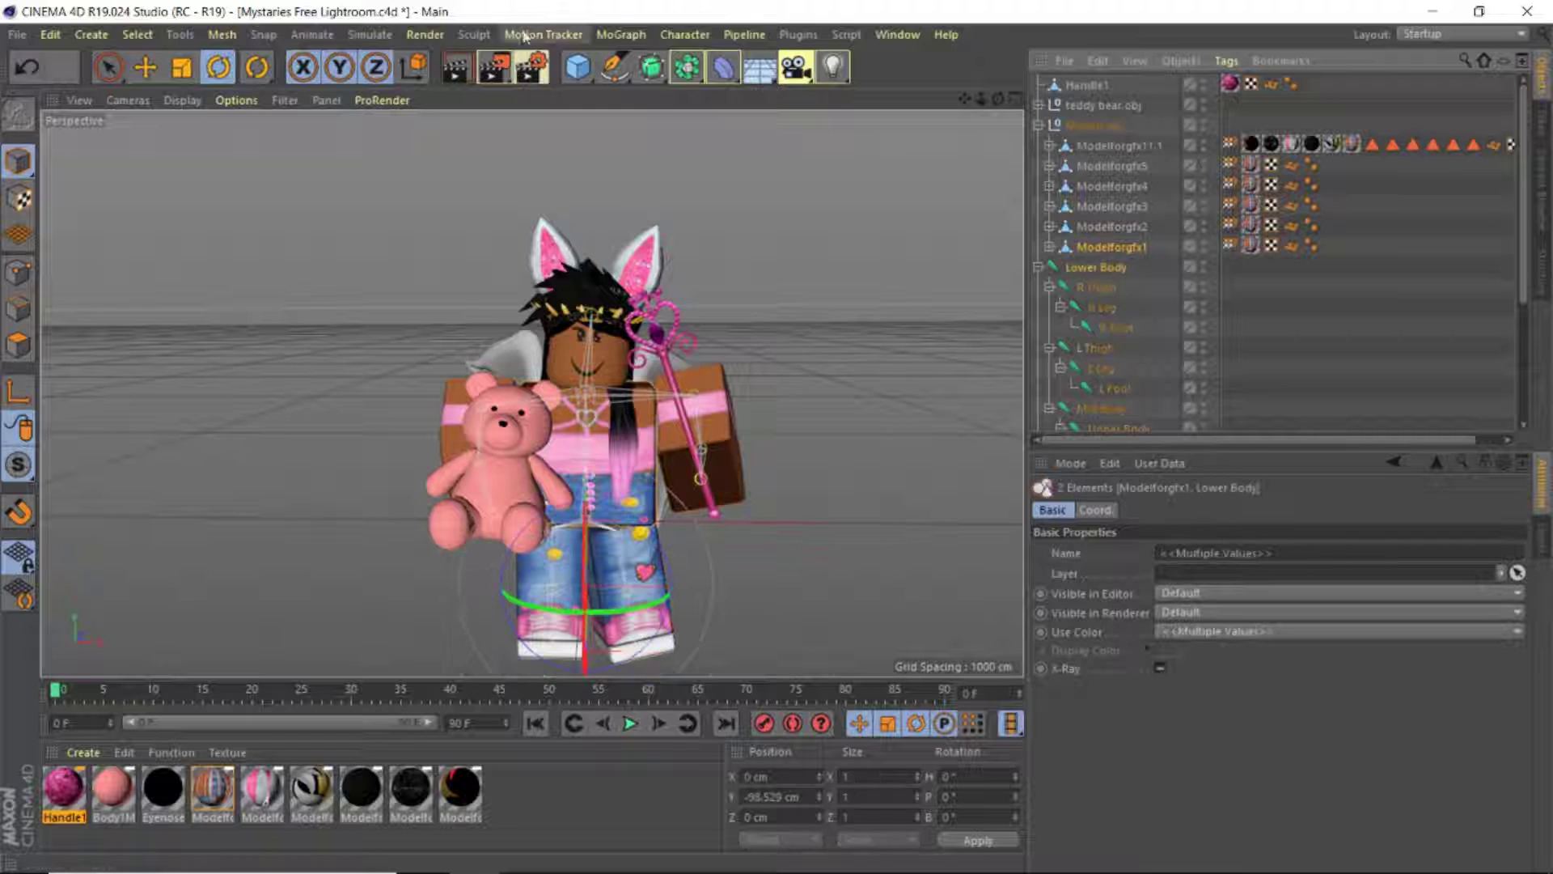
left_click(685, 34)
scroll(1143, 312, "down", 3)
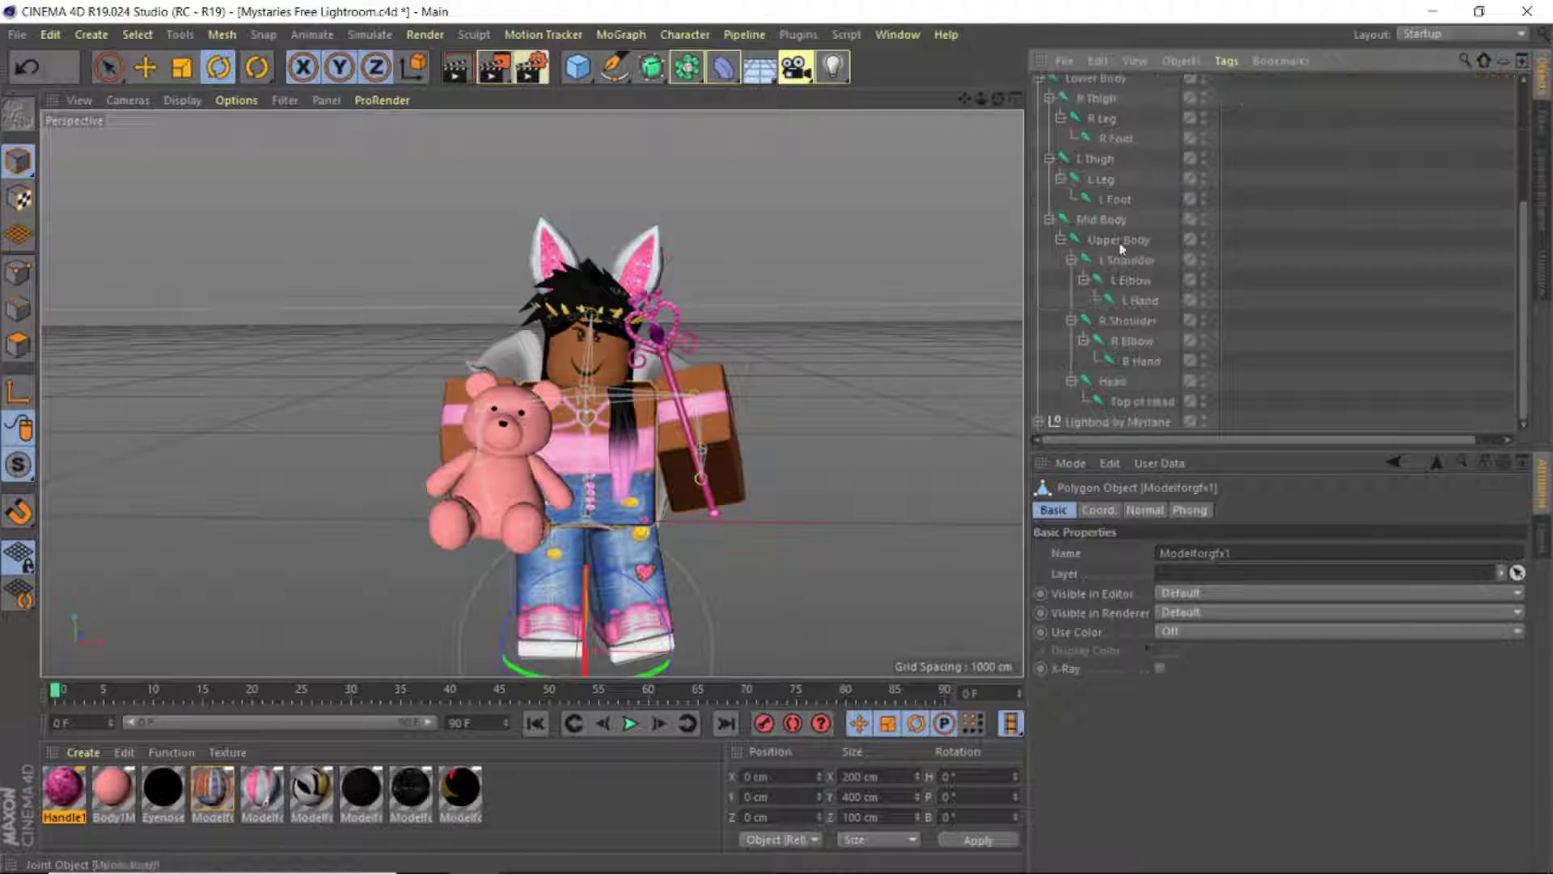
left_click(1132, 341)
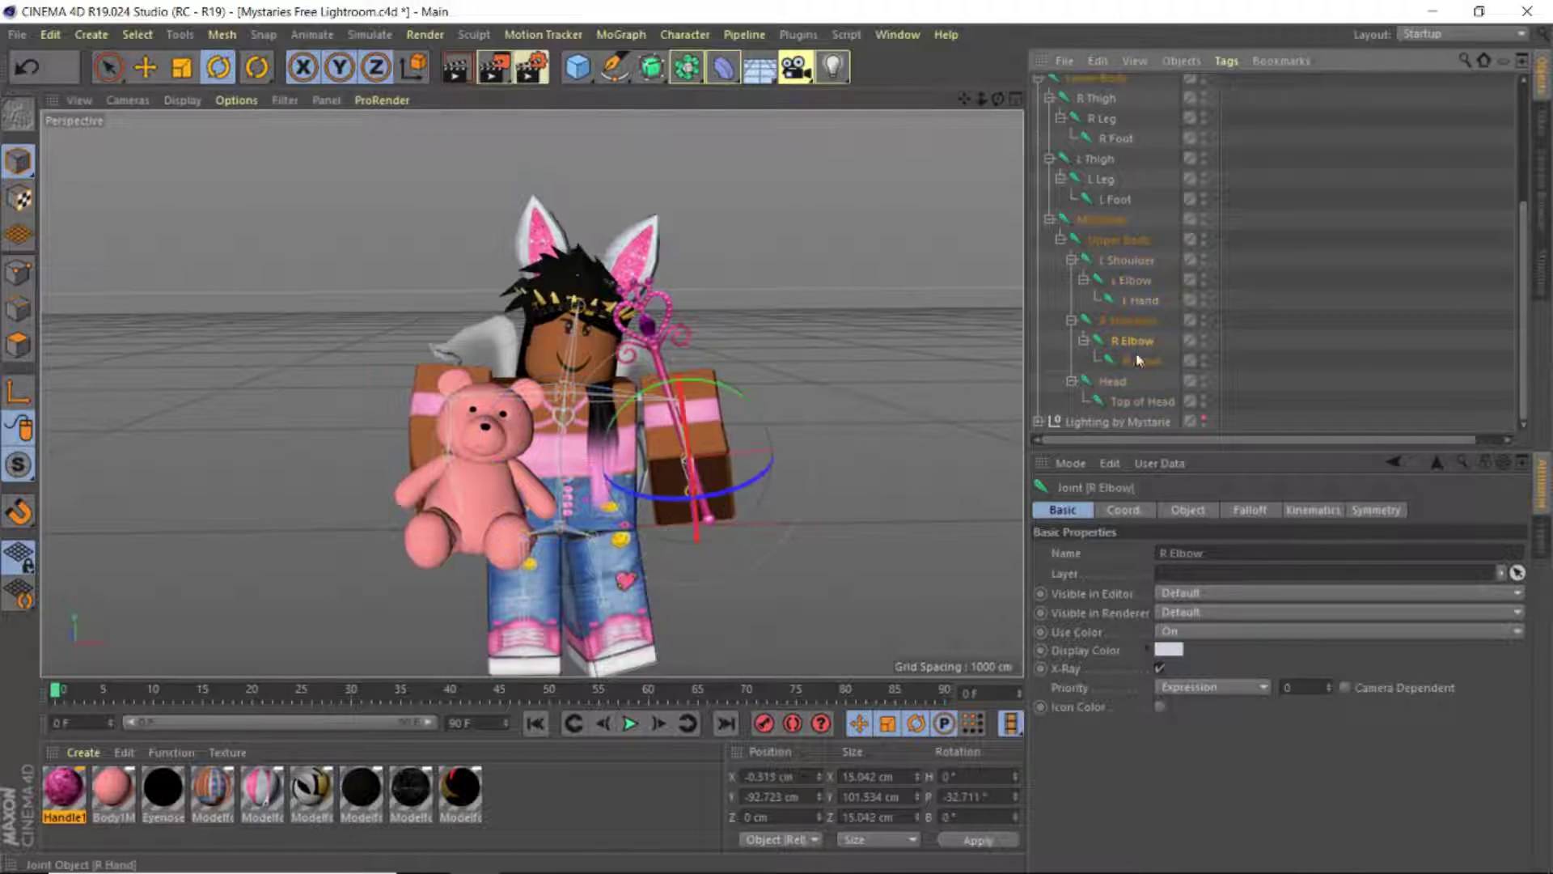
key("e")
left_click(696, 453)
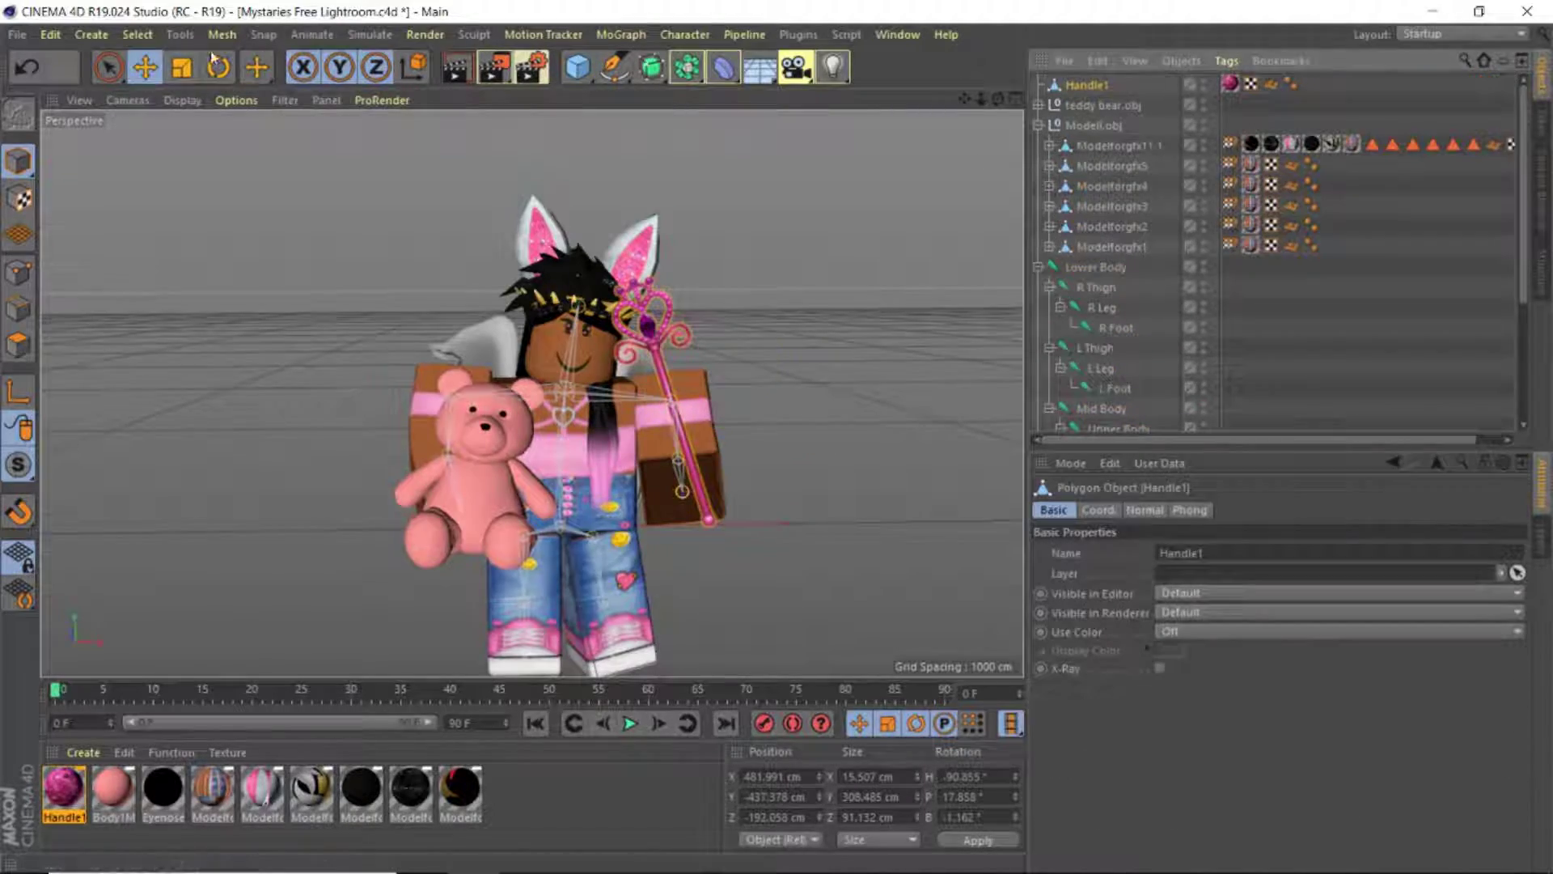
scroll(839, 654, "down", 5)
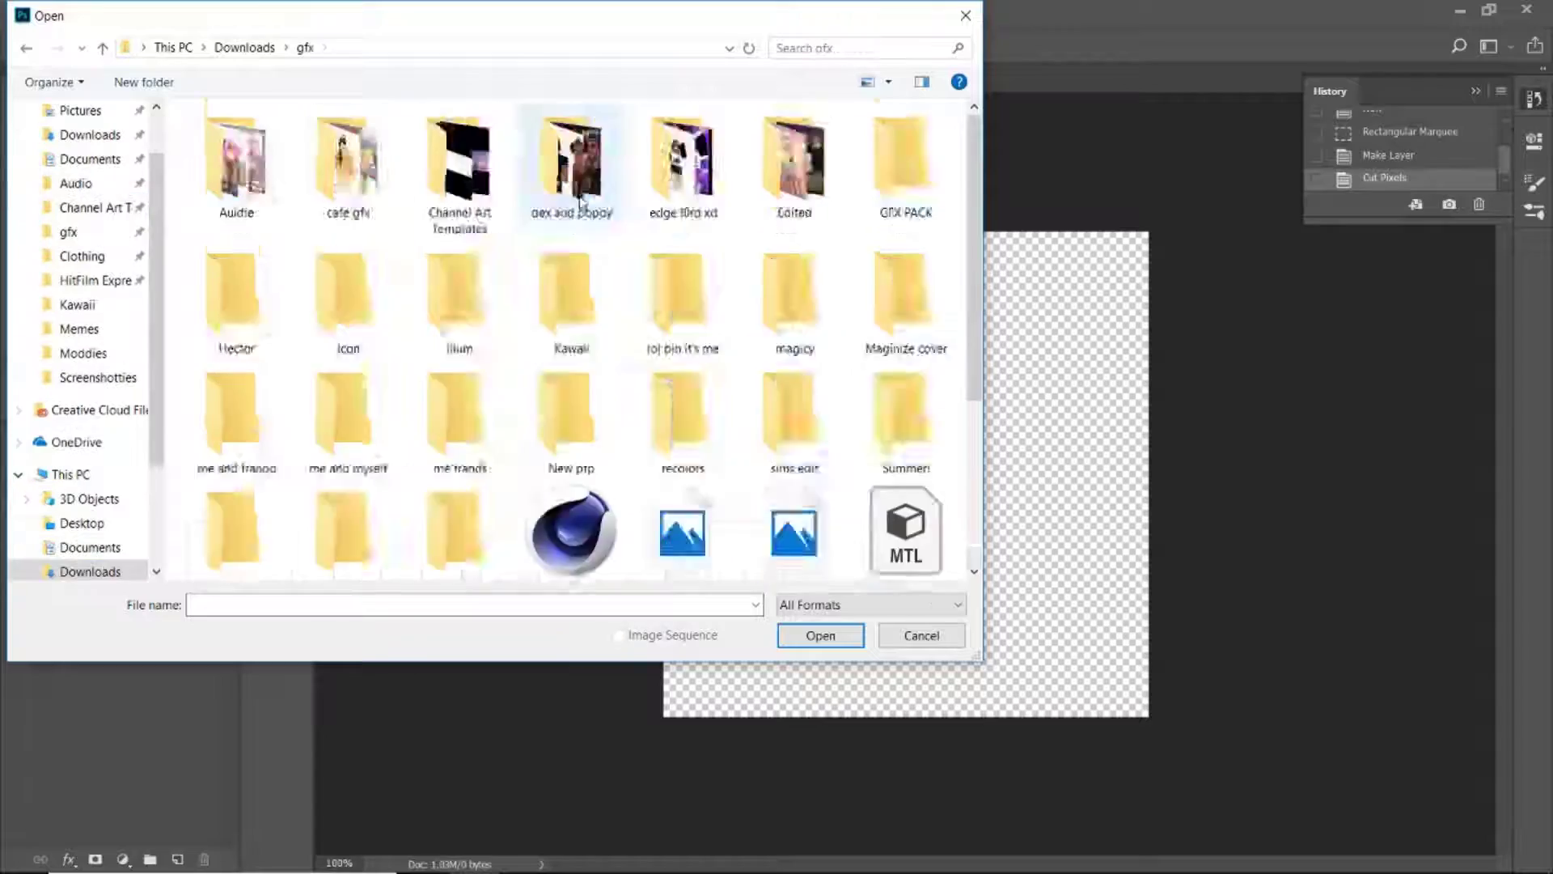
Paste the avatar render and enlarge it over the blurred pink blossom background
key("ctrl+v")
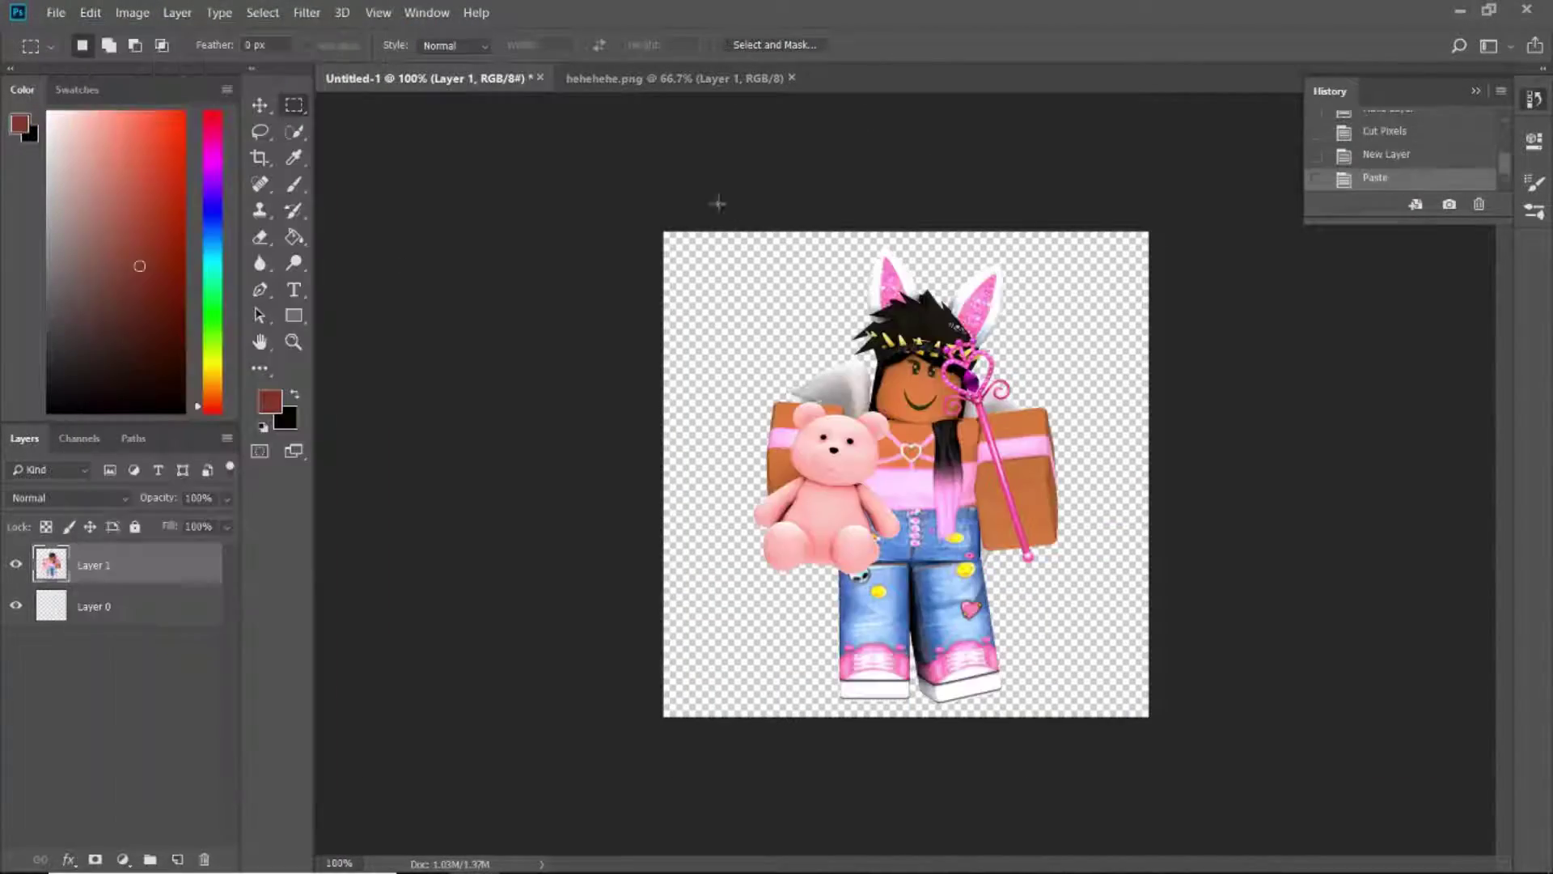
key("ctrl+t")
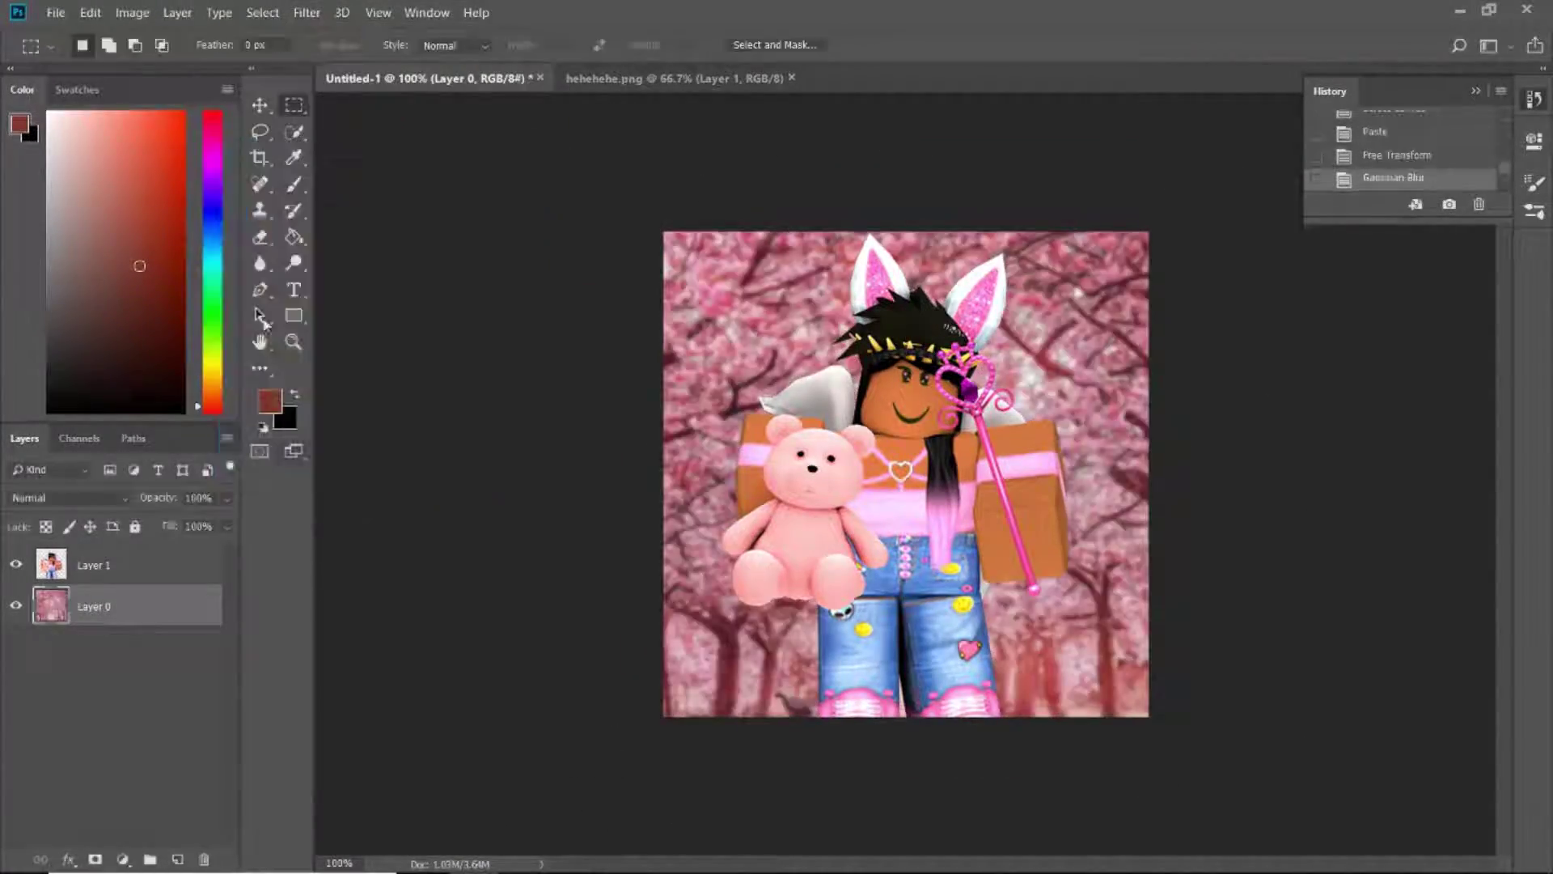
left_click(132, 12)
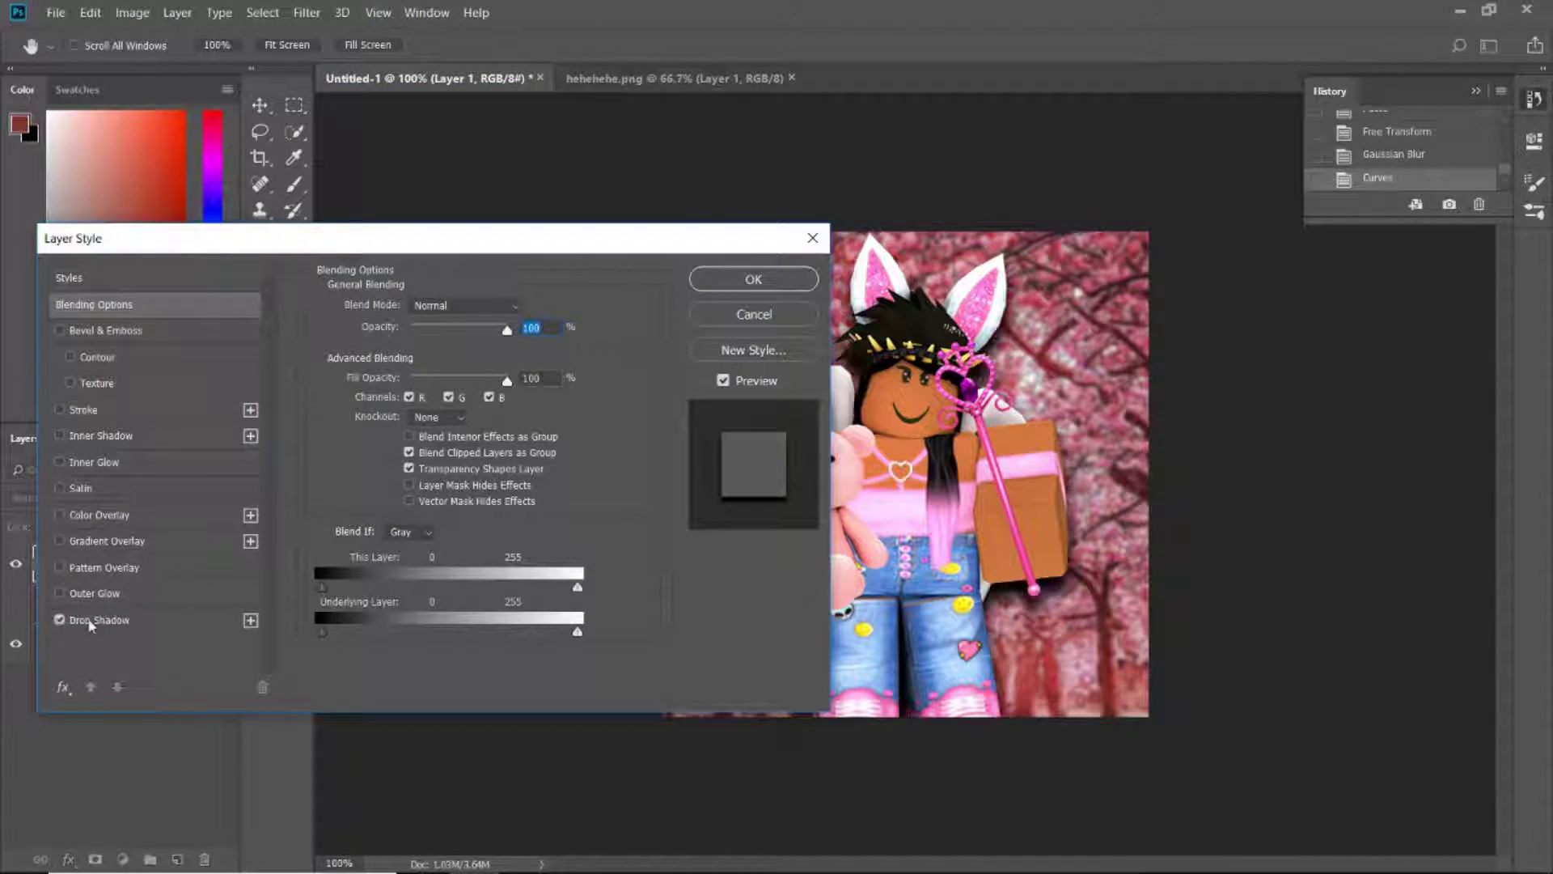
Give the avatar a 71-opacity Drop Shadow and the background a Color Overlay and glow
left_click(90, 620)
left_click_drag(323, 238, 298, 125)
left_click_drag(442, 225, 437, 225)
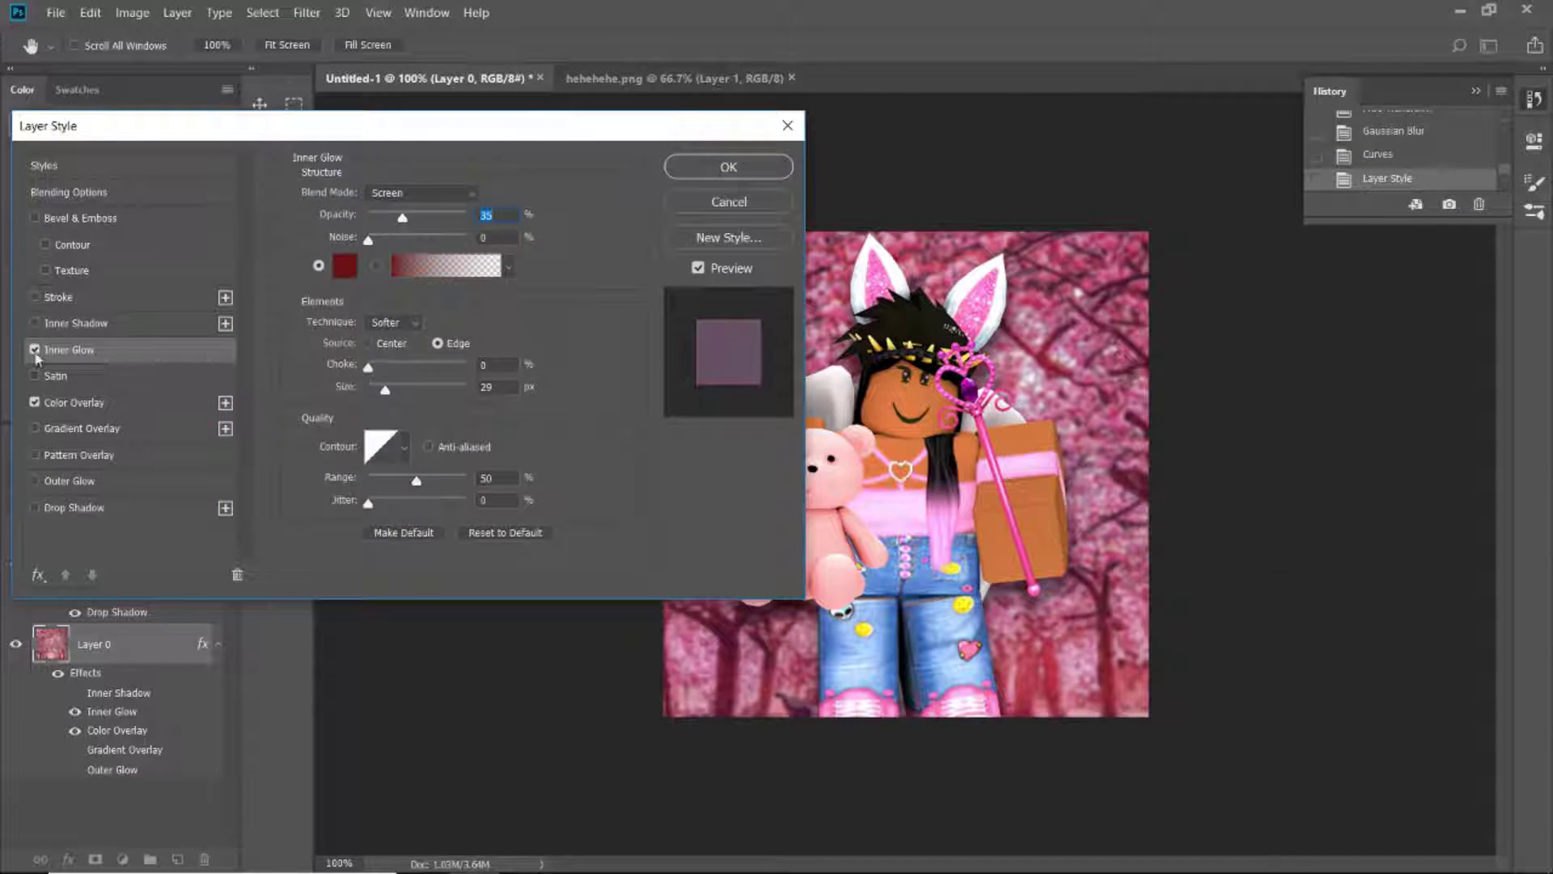
left_click(35, 480)
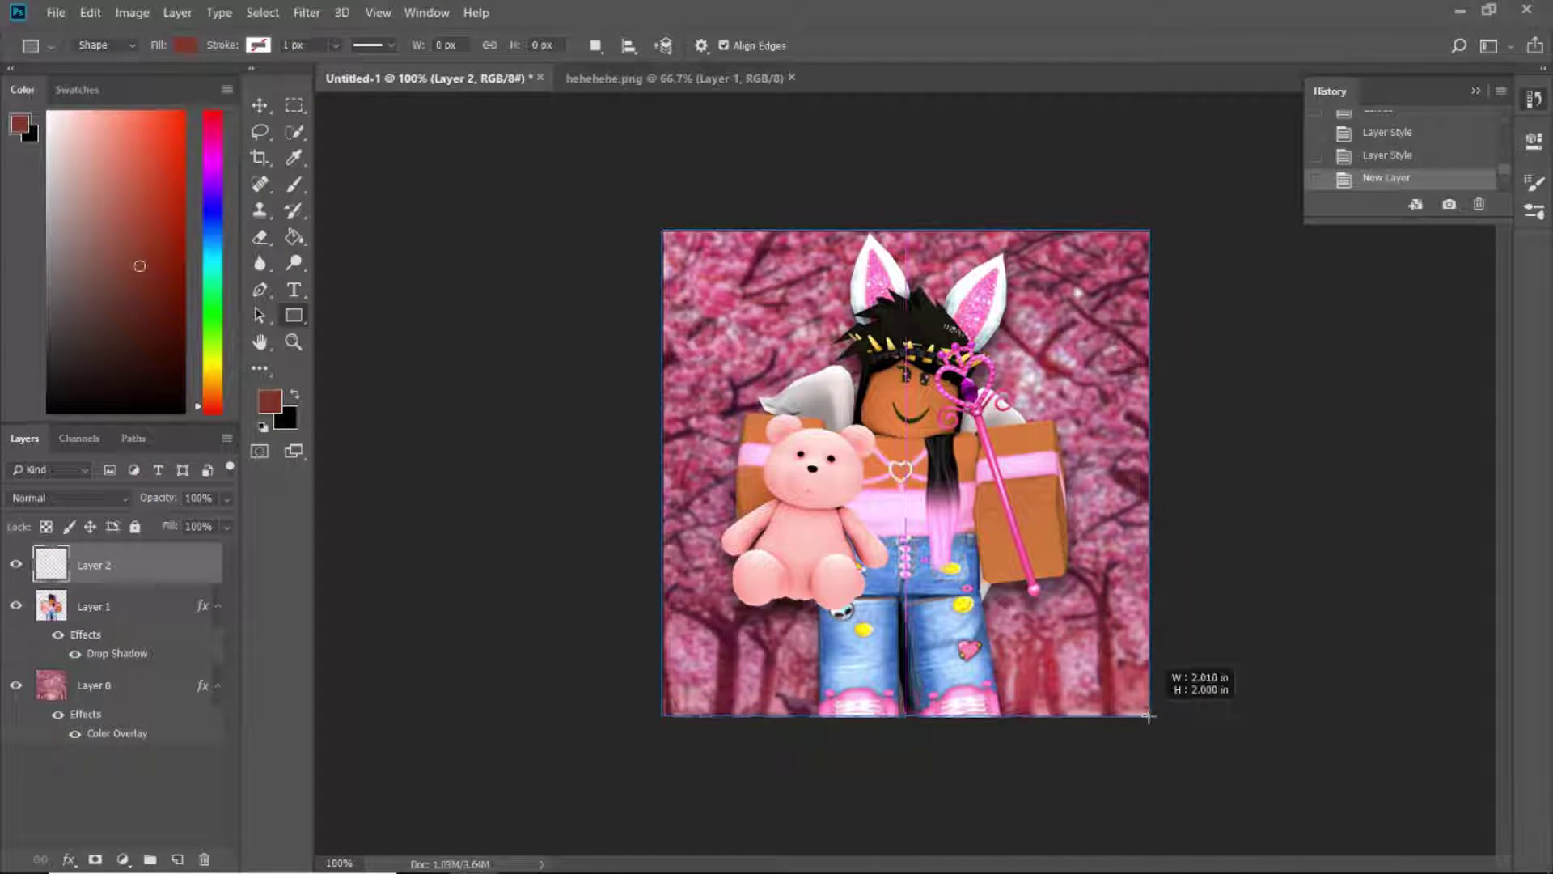
Draw a full-canvas 600x600 rectangle with no fill and a 20 px white stroke
left_click_drag(1148, 715, 1148, 715)
left_click(1246, 259)
left_click(1248, 298)
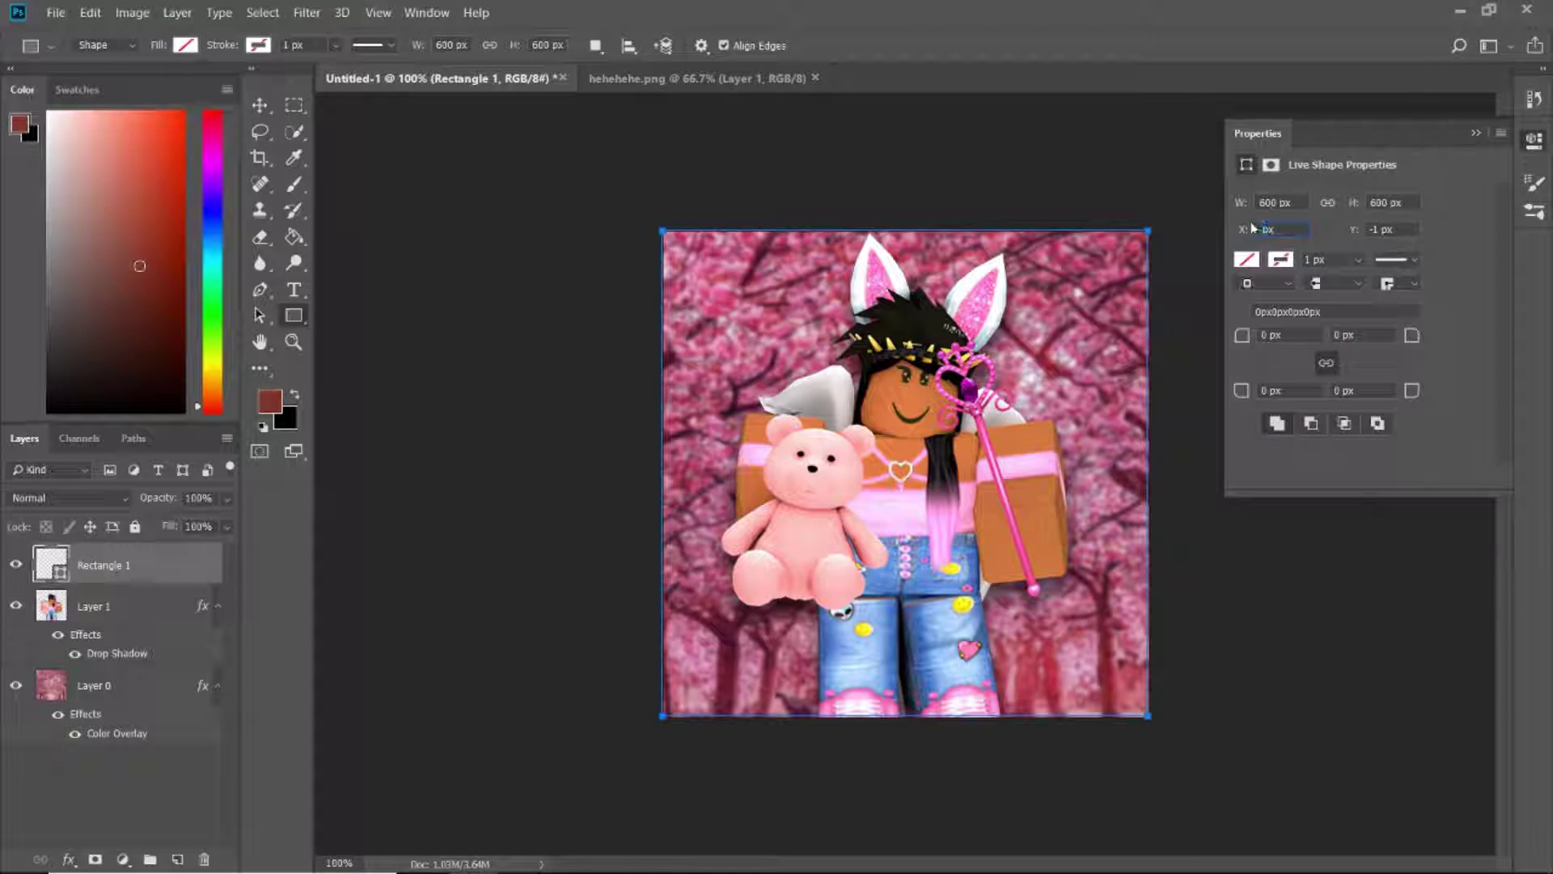
left_click(1280, 259)
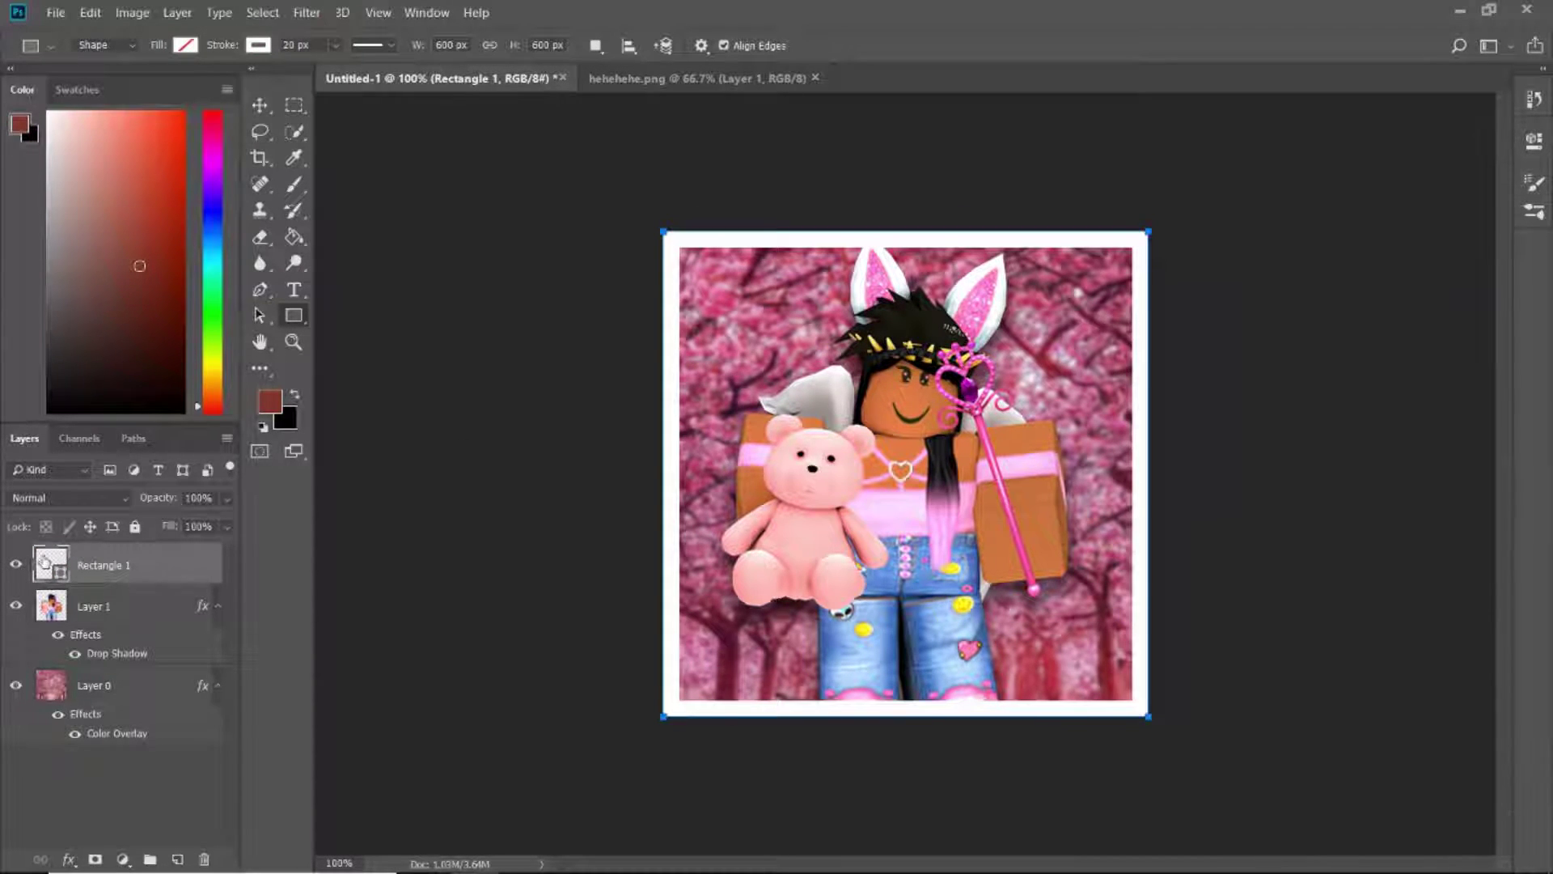
Draw a second unfilled full-canvas rectangle and apply a Gaussian Blur to it
left_click_drag(676, 247, 1148, 715)
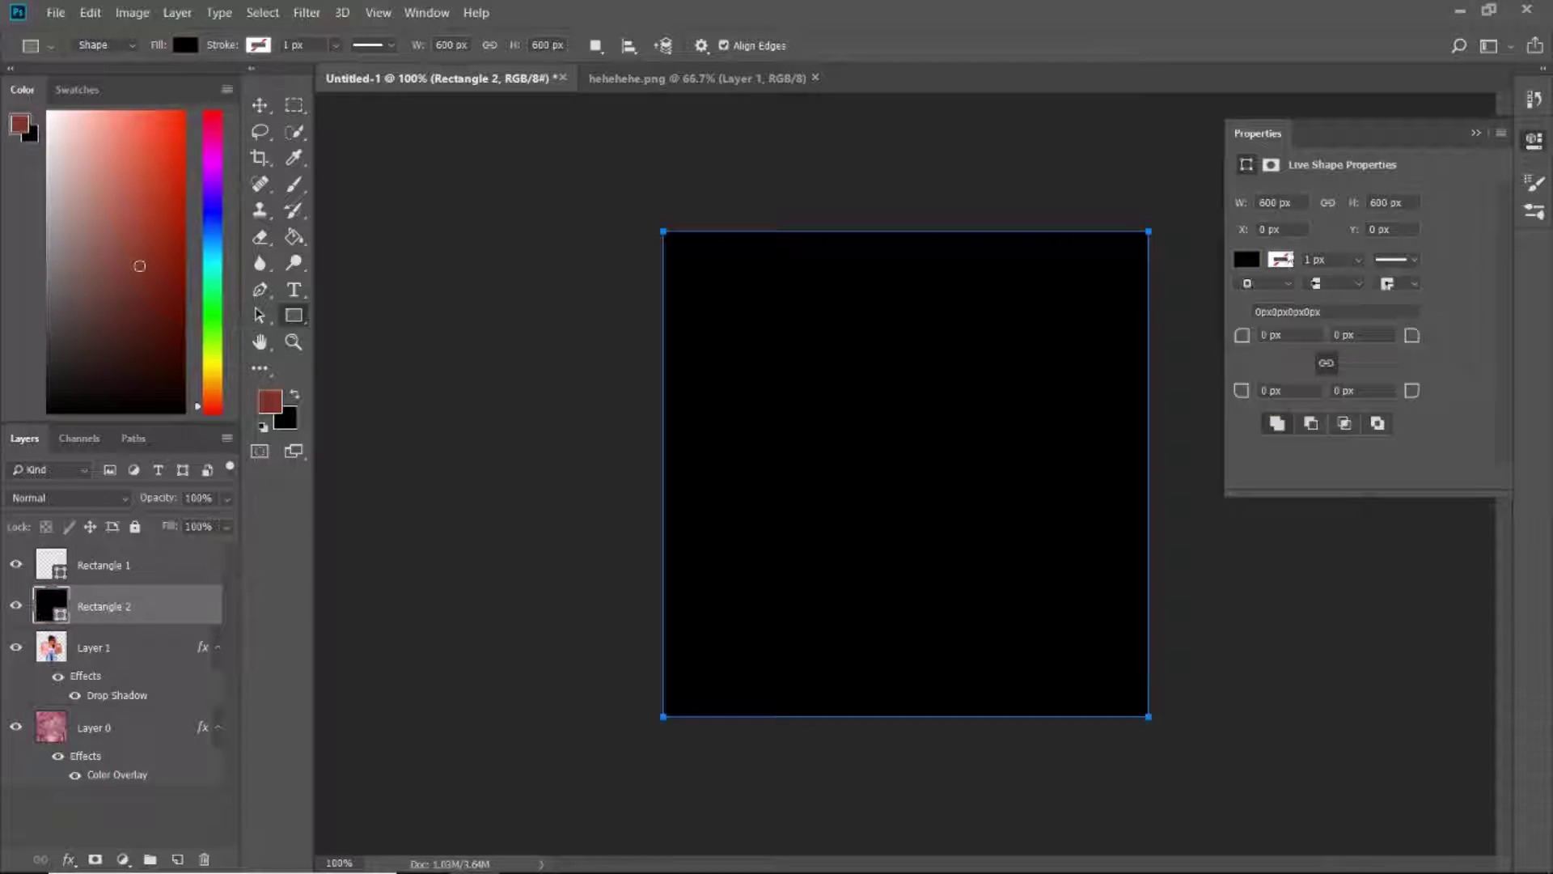
left_click(1247, 259)
left_click(1249, 299)
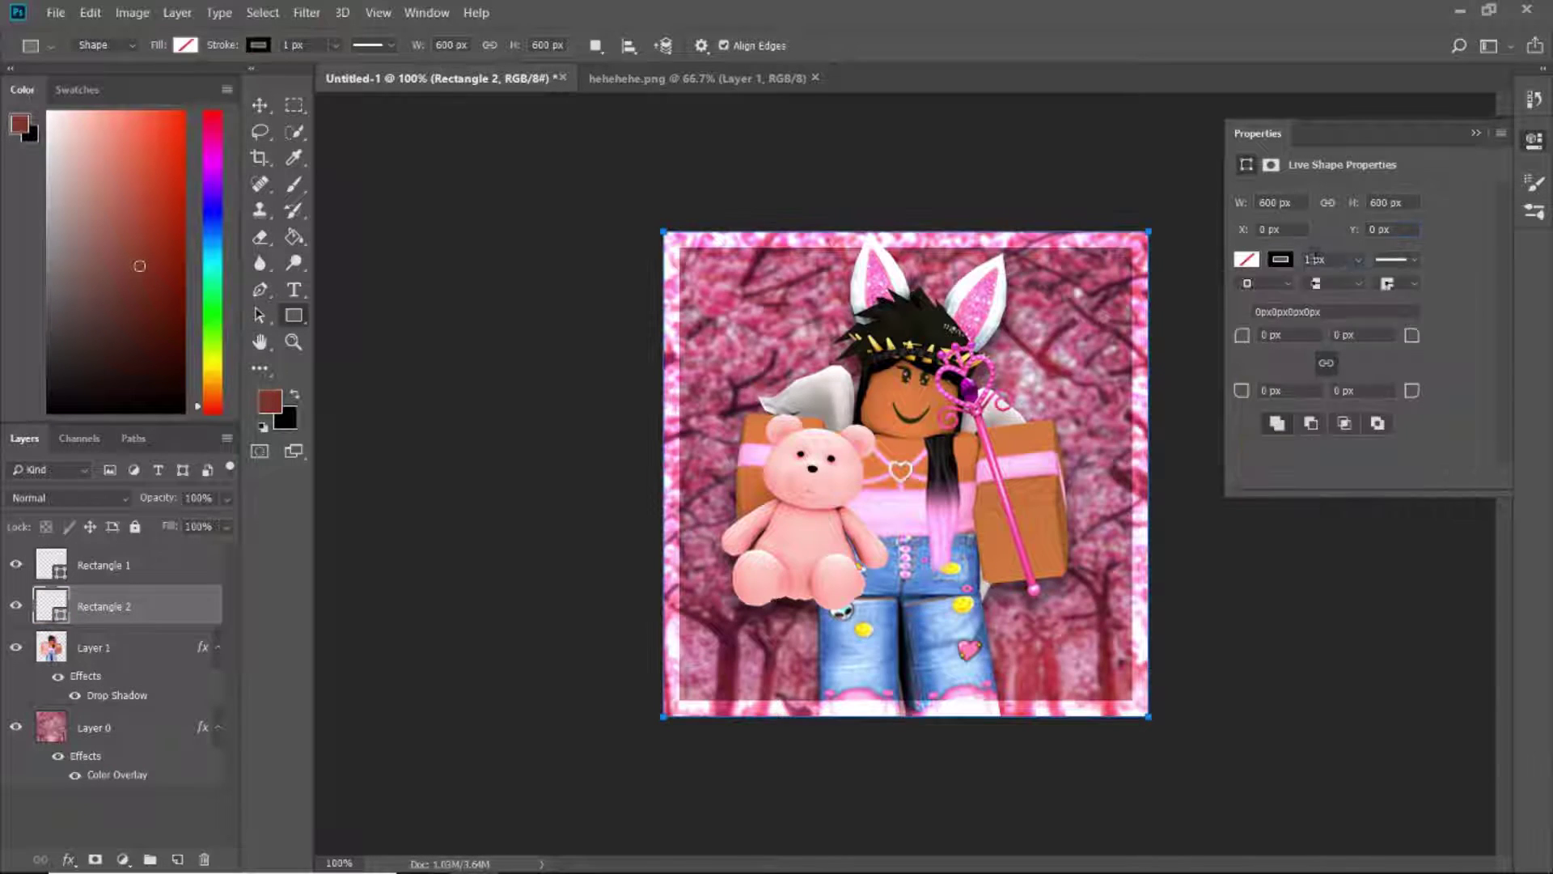
left_click(1473, 135)
left_click(306, 12)
Confirm a 55.3-pixel Gaussian Blur on the second border and select the avatar layer
left_click_drag(253, 468, 345, 474)
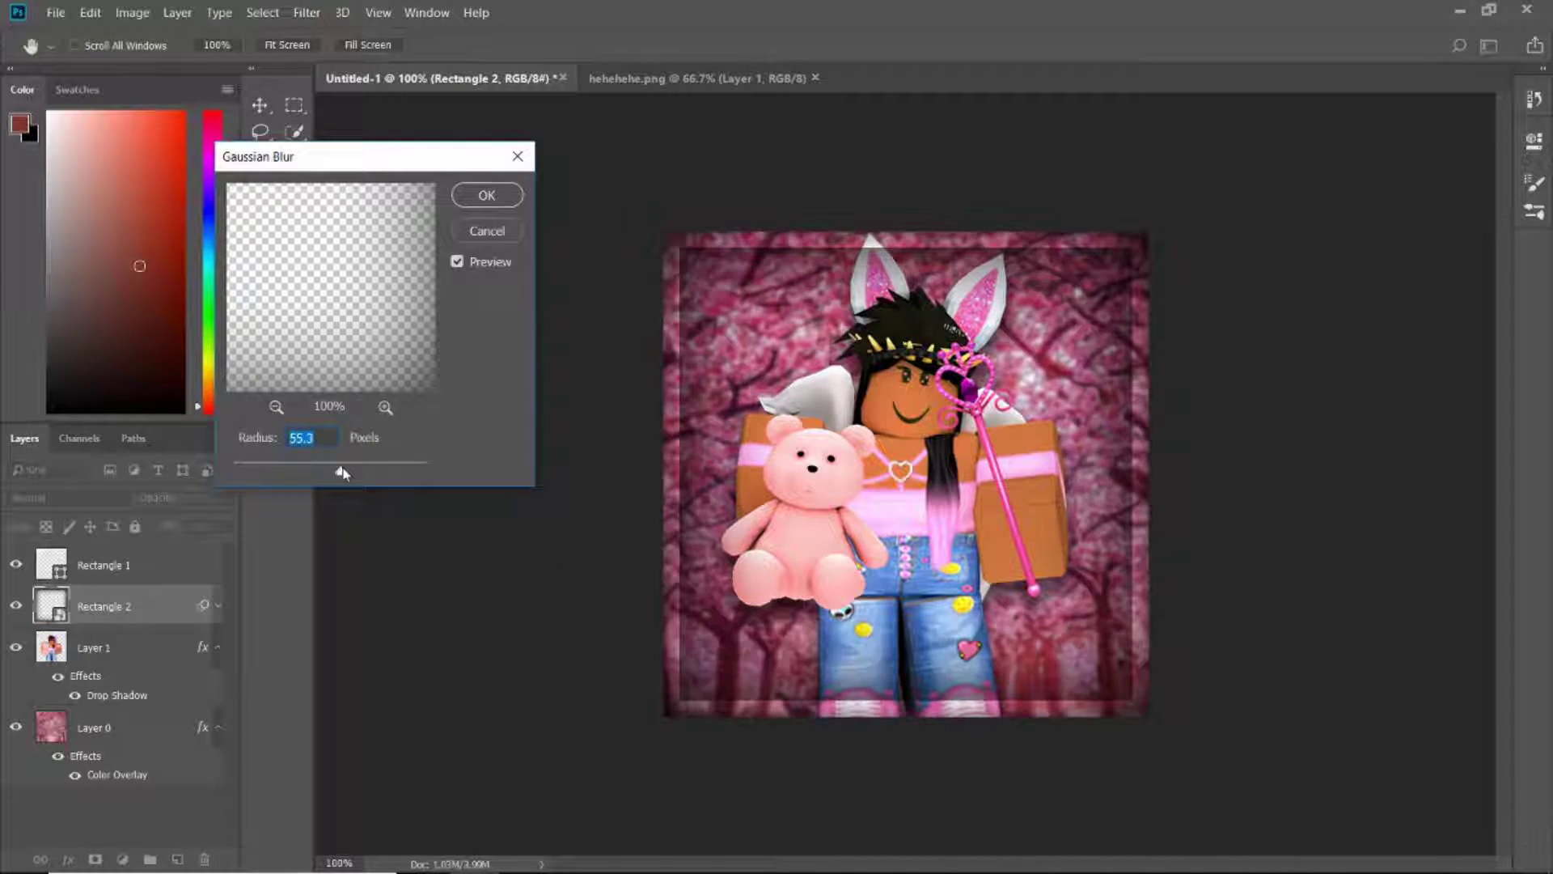
key("Return")
left_click(93, 705)
left_click(131, 12)
left_click(392, 60)
key("Escape")
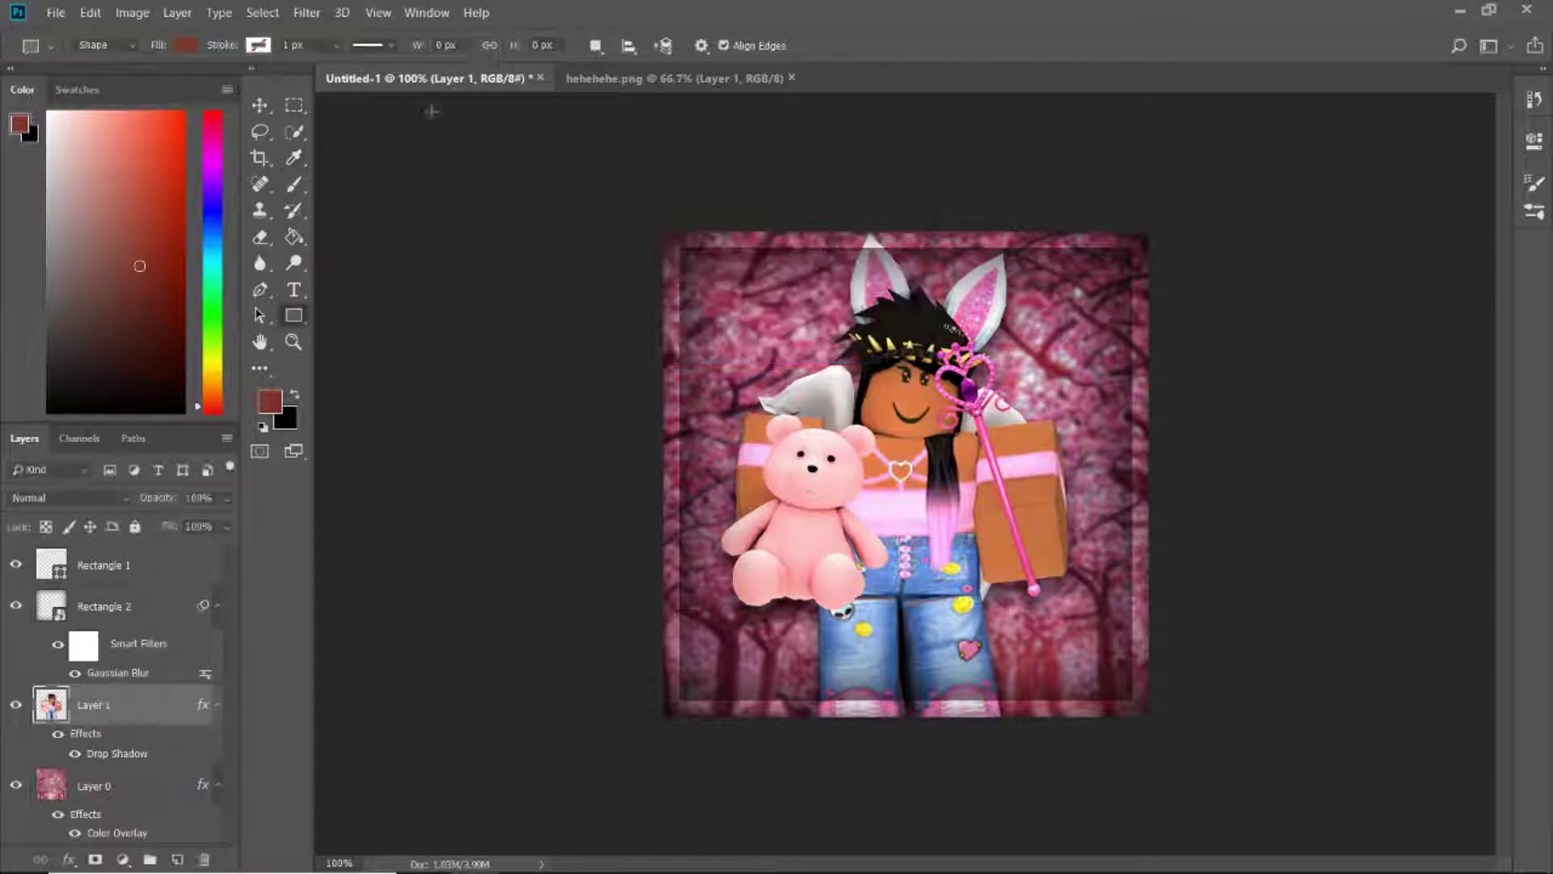
Raise the avatar's Brightness/Contrast brightness to 12
left_click(131, 13)
left_click(393, 59)
left_click_drag(351, 299, 360, 299)
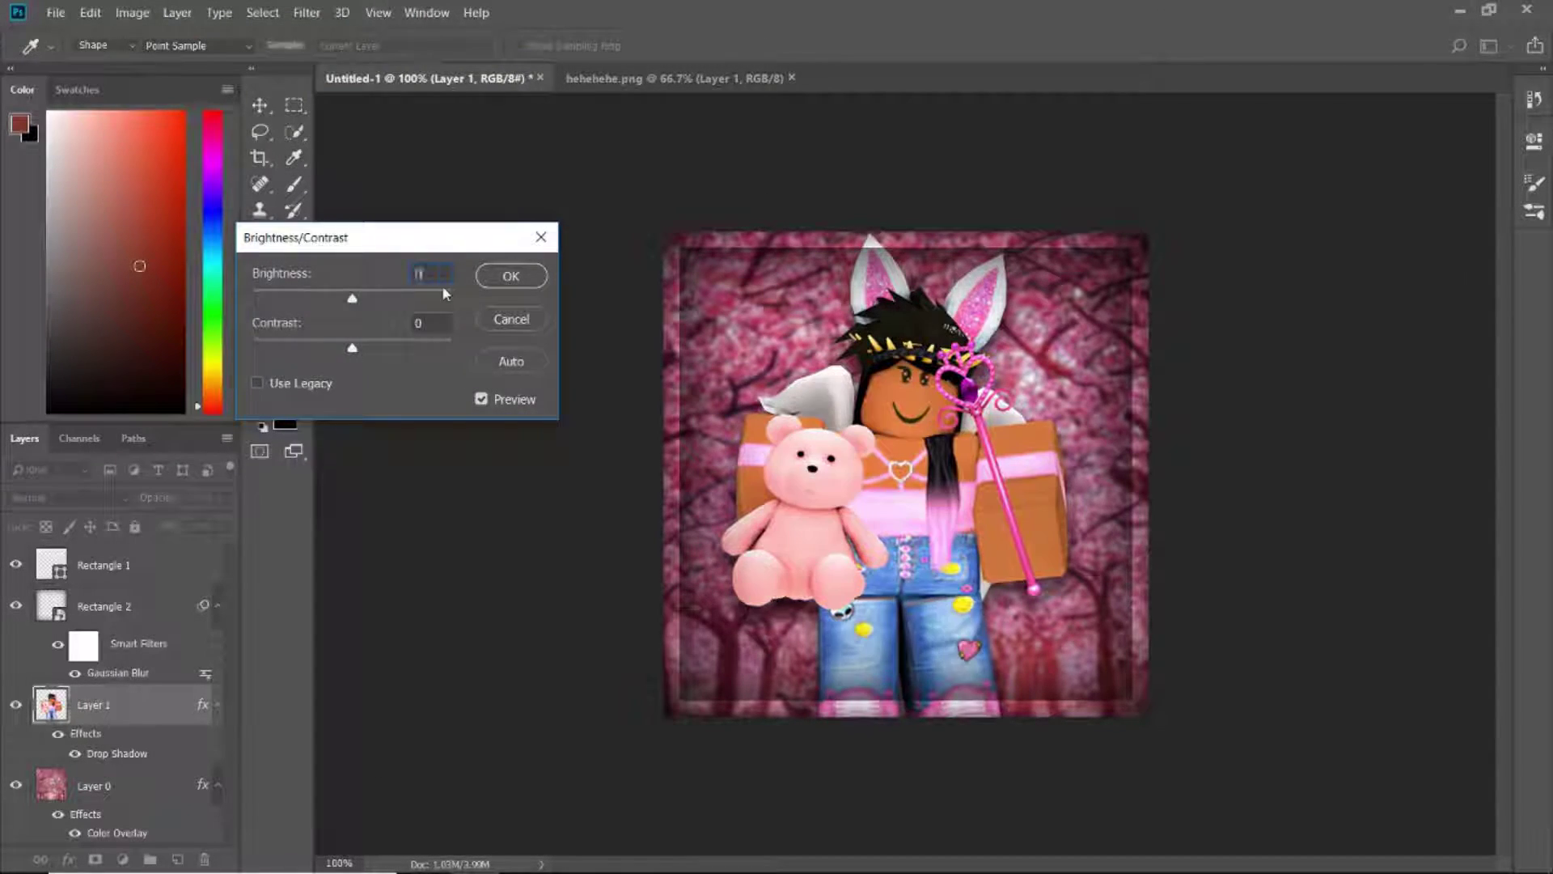
left_click(511, 276)
Apply Curves to the avatar with points 201/186 and 78/66
left_click(132, 12)
left_click(404, 98)
left_click_drag(466, 305, 456, 301)
left_click_drag(339, 427, 340, 438)
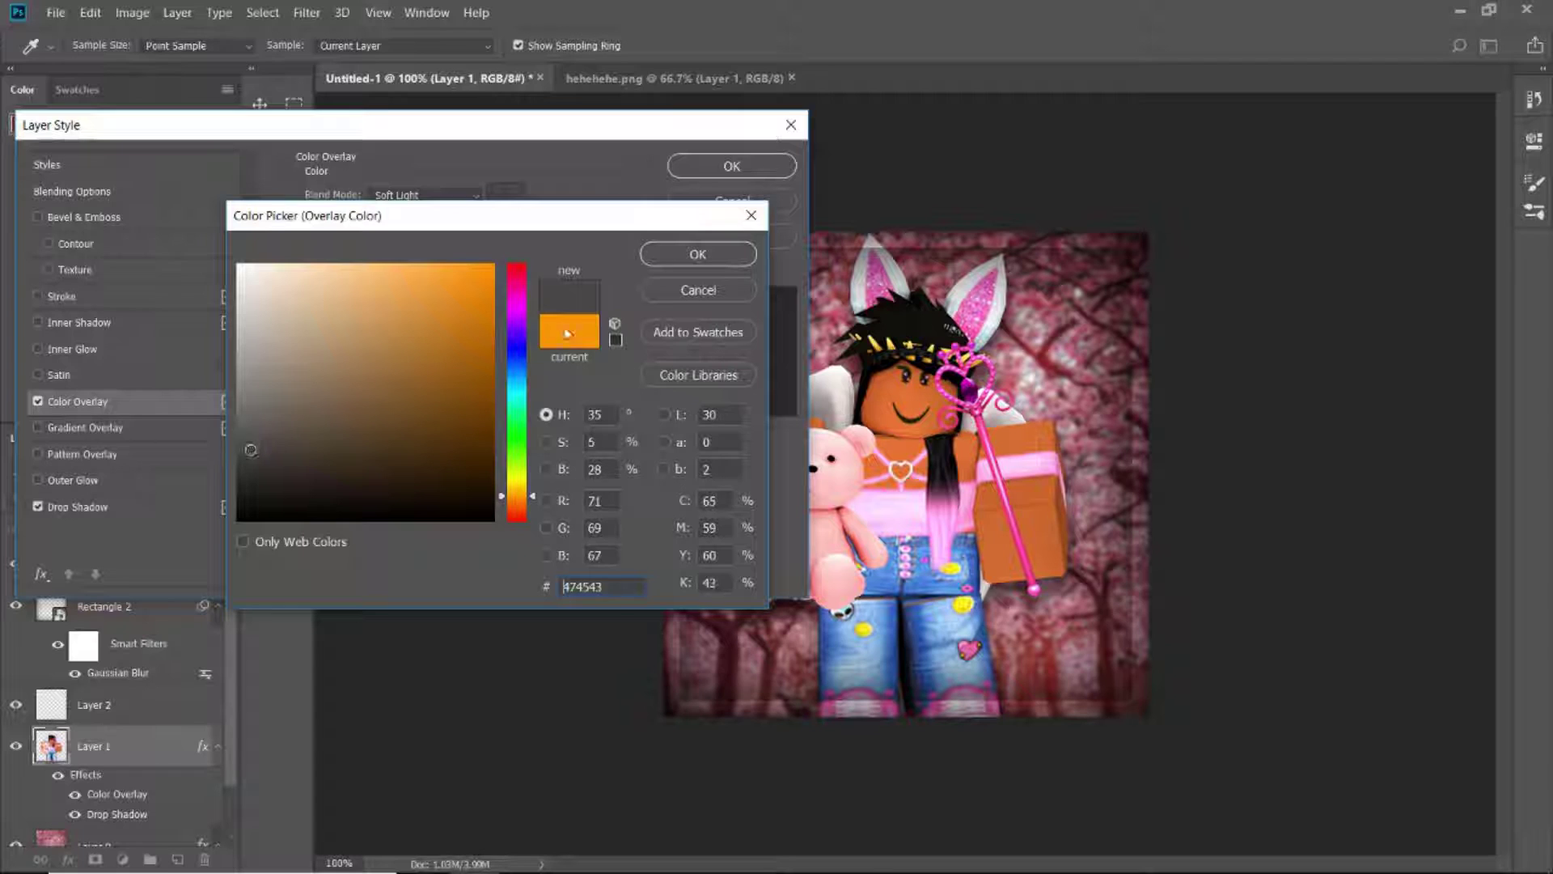
Set the avatar's Color Overlay to white #ffffff in Normal blend mode
left_click(240, 432)
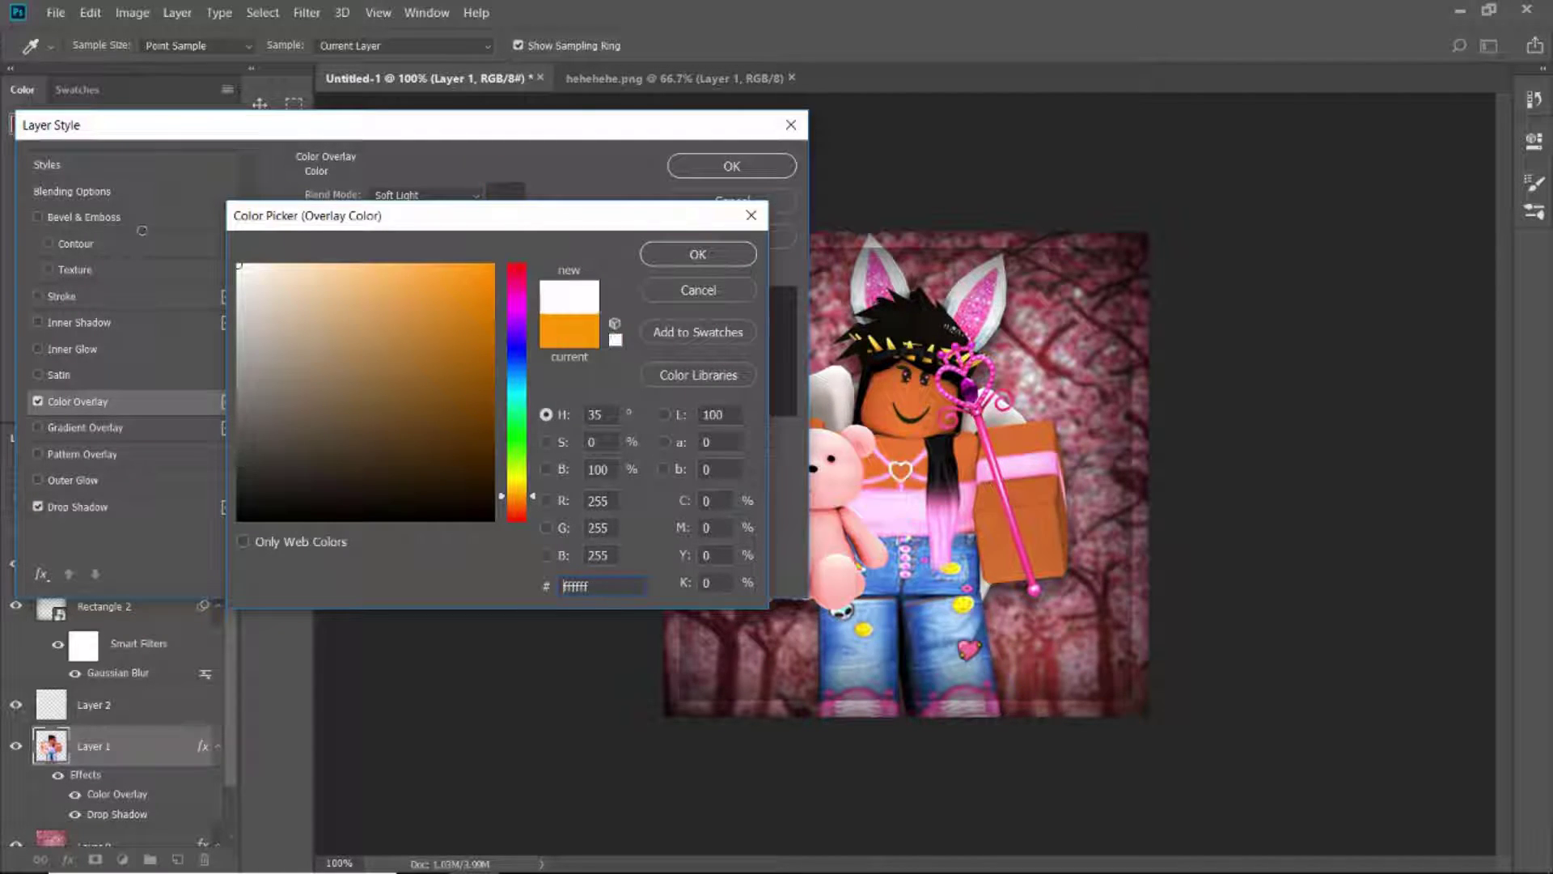
key("Return")
left_click(453, 195)
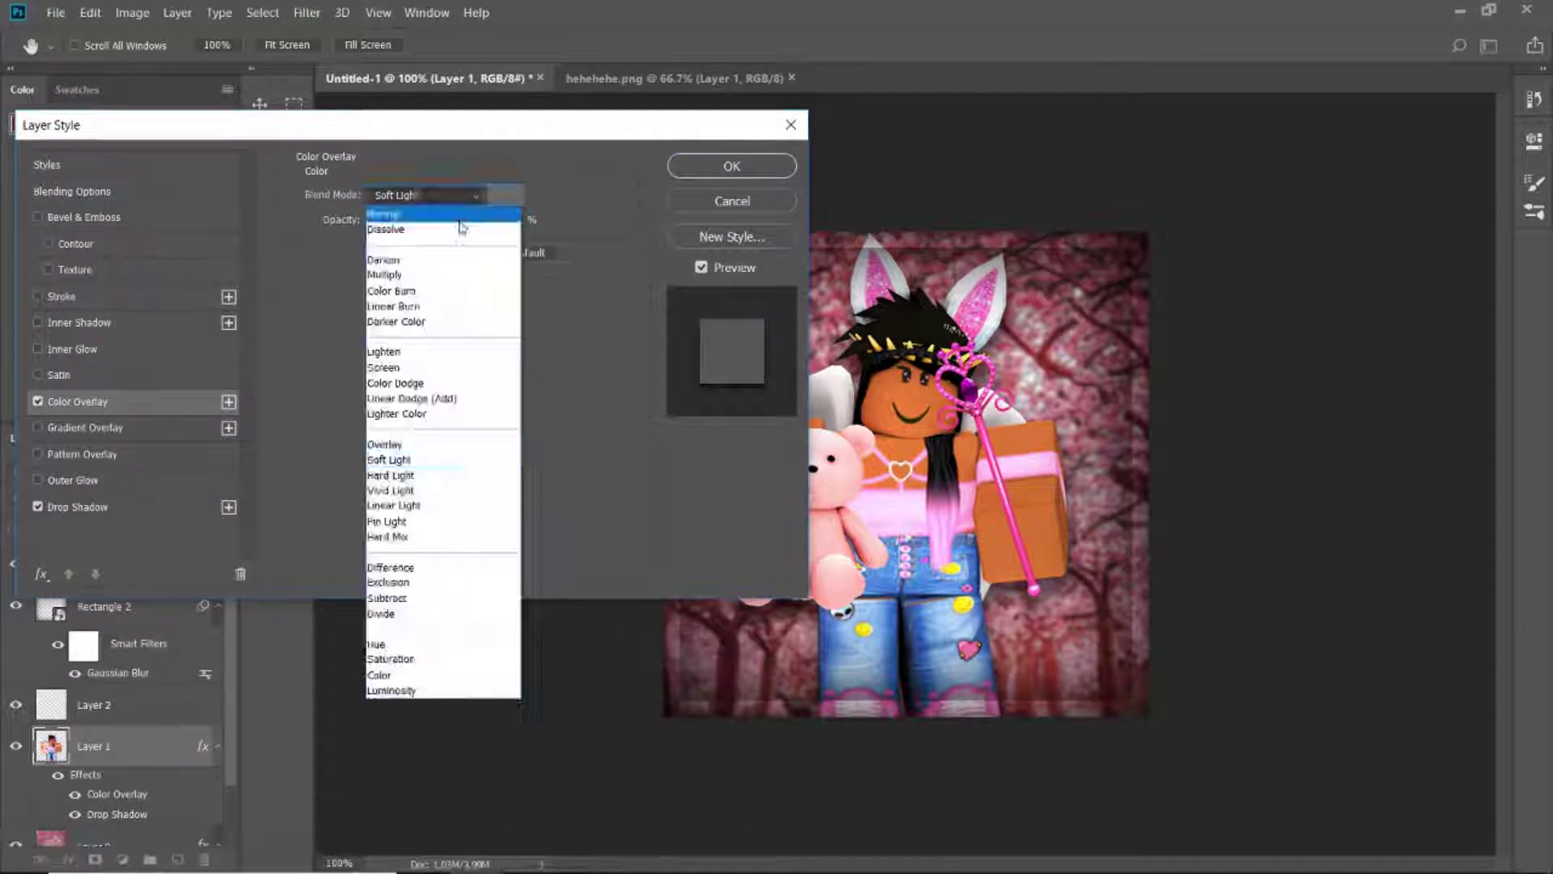
left_click(384, 214)
Try gradient and Screen-blended pattern overlays, then remove the striped pattern overlay
left_click(85, 427)
left_click(329, 239)
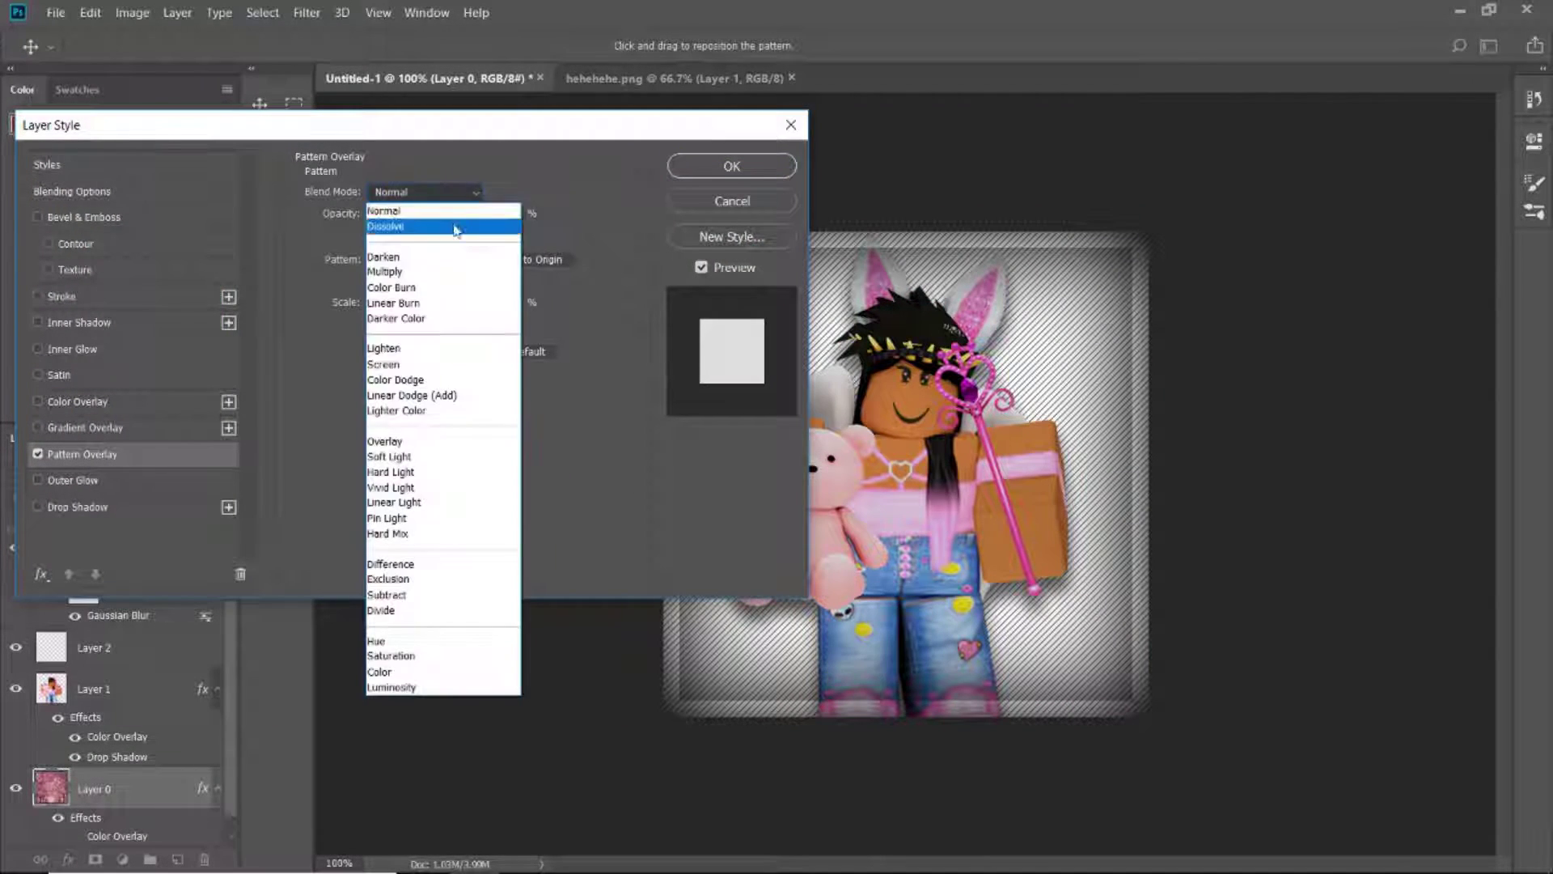
left_click(395, 379)
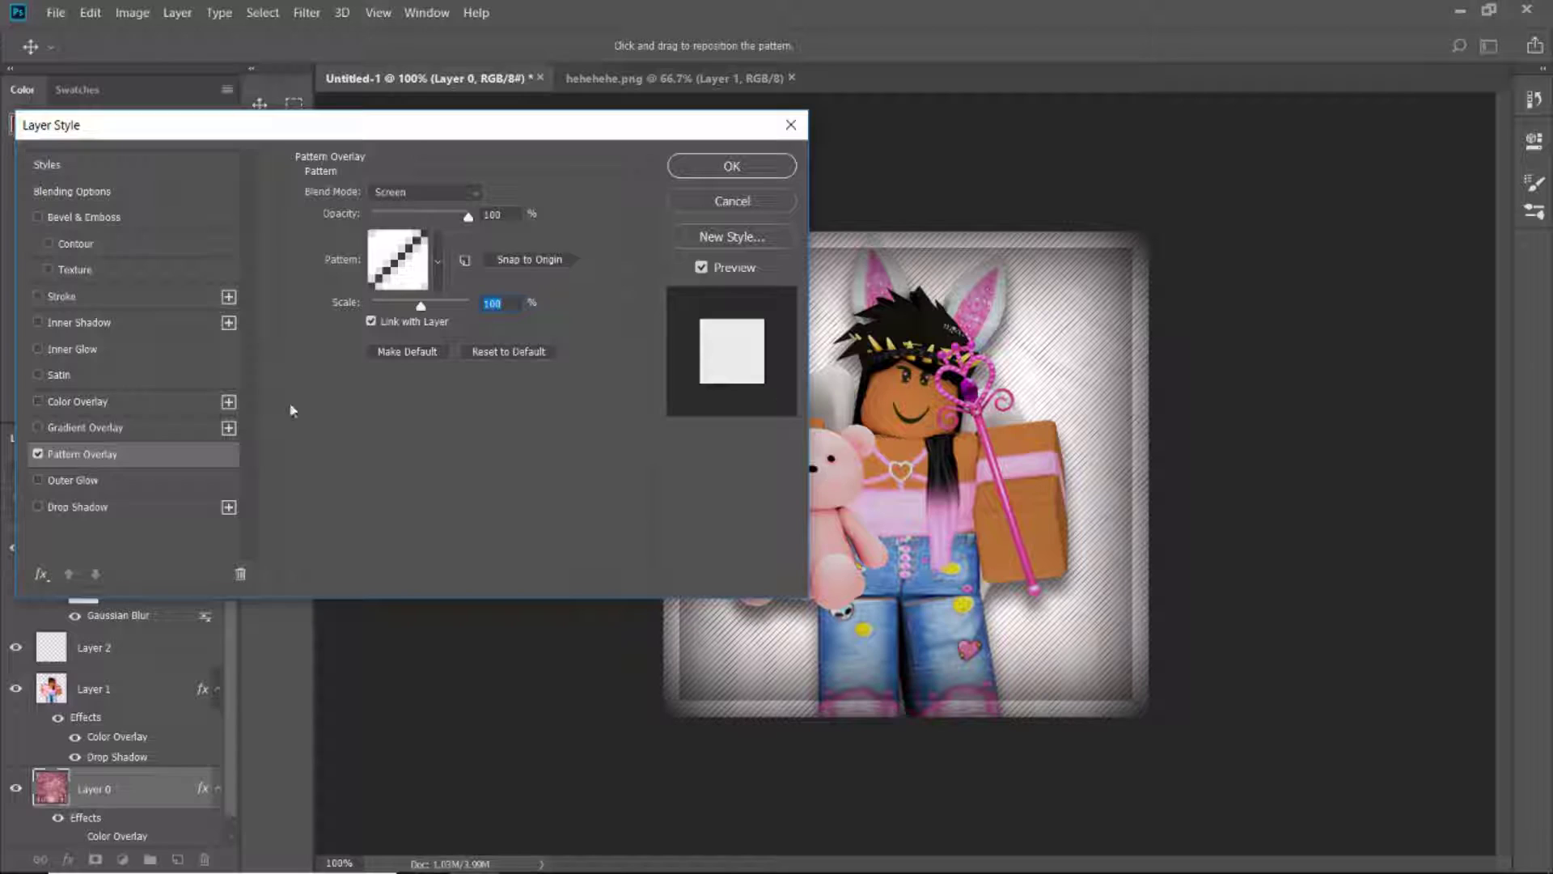
left_click(38, 454)
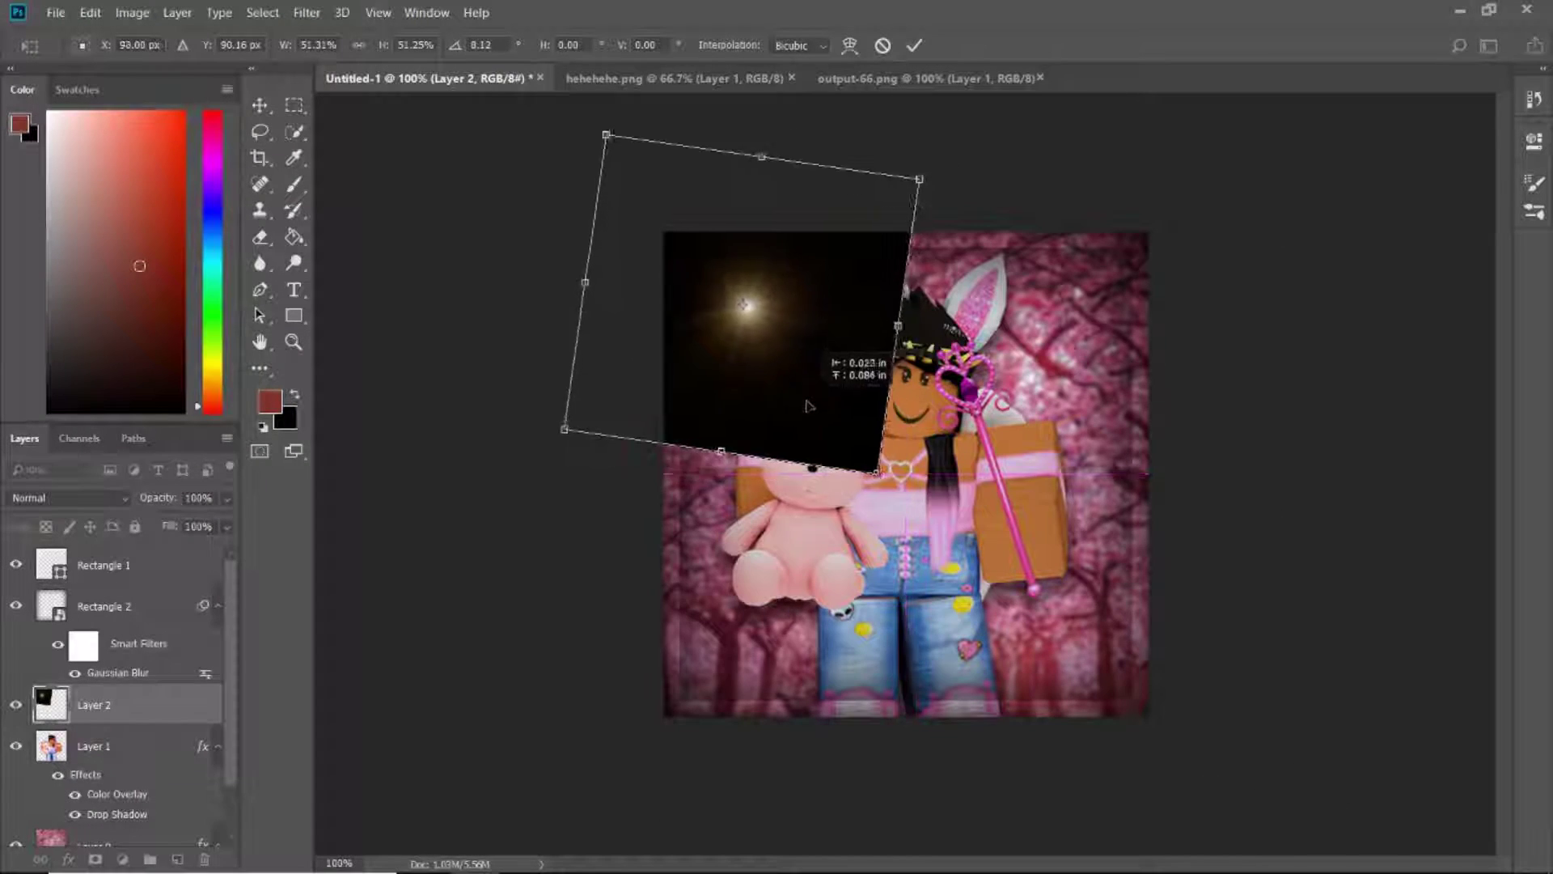
Commit the placed lens-flare light and set its layer to Screen blend
key("Return")
left_click(68, 498)
left_click(49, 166)
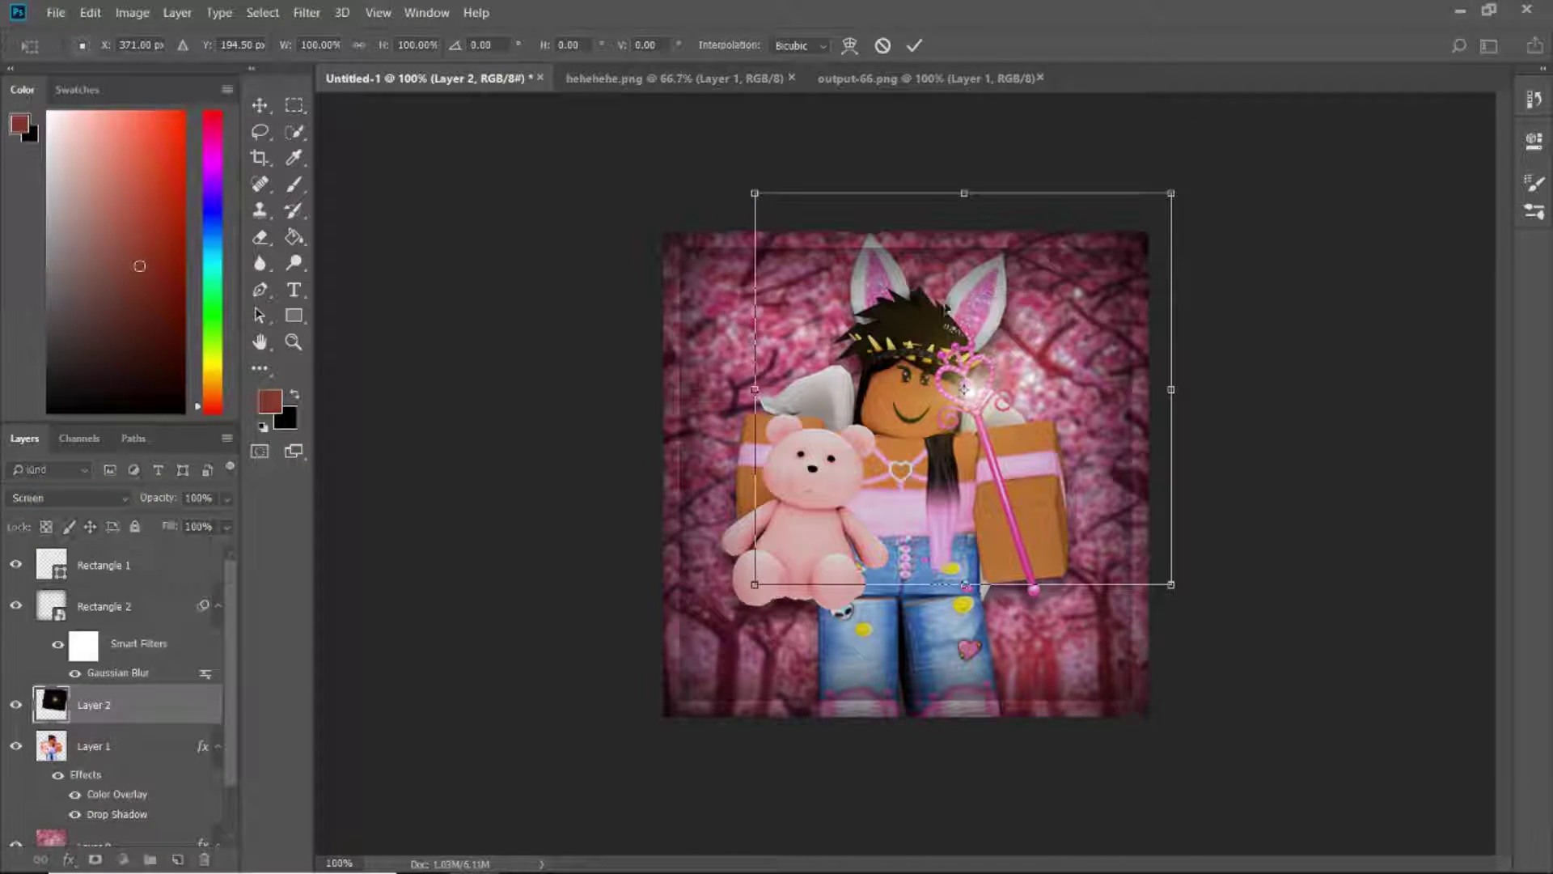
Open output-43.png and copy its purple light into the avatar artwork
left_click(56, 12)
left_click(73, 49)
double_click(234, 254)
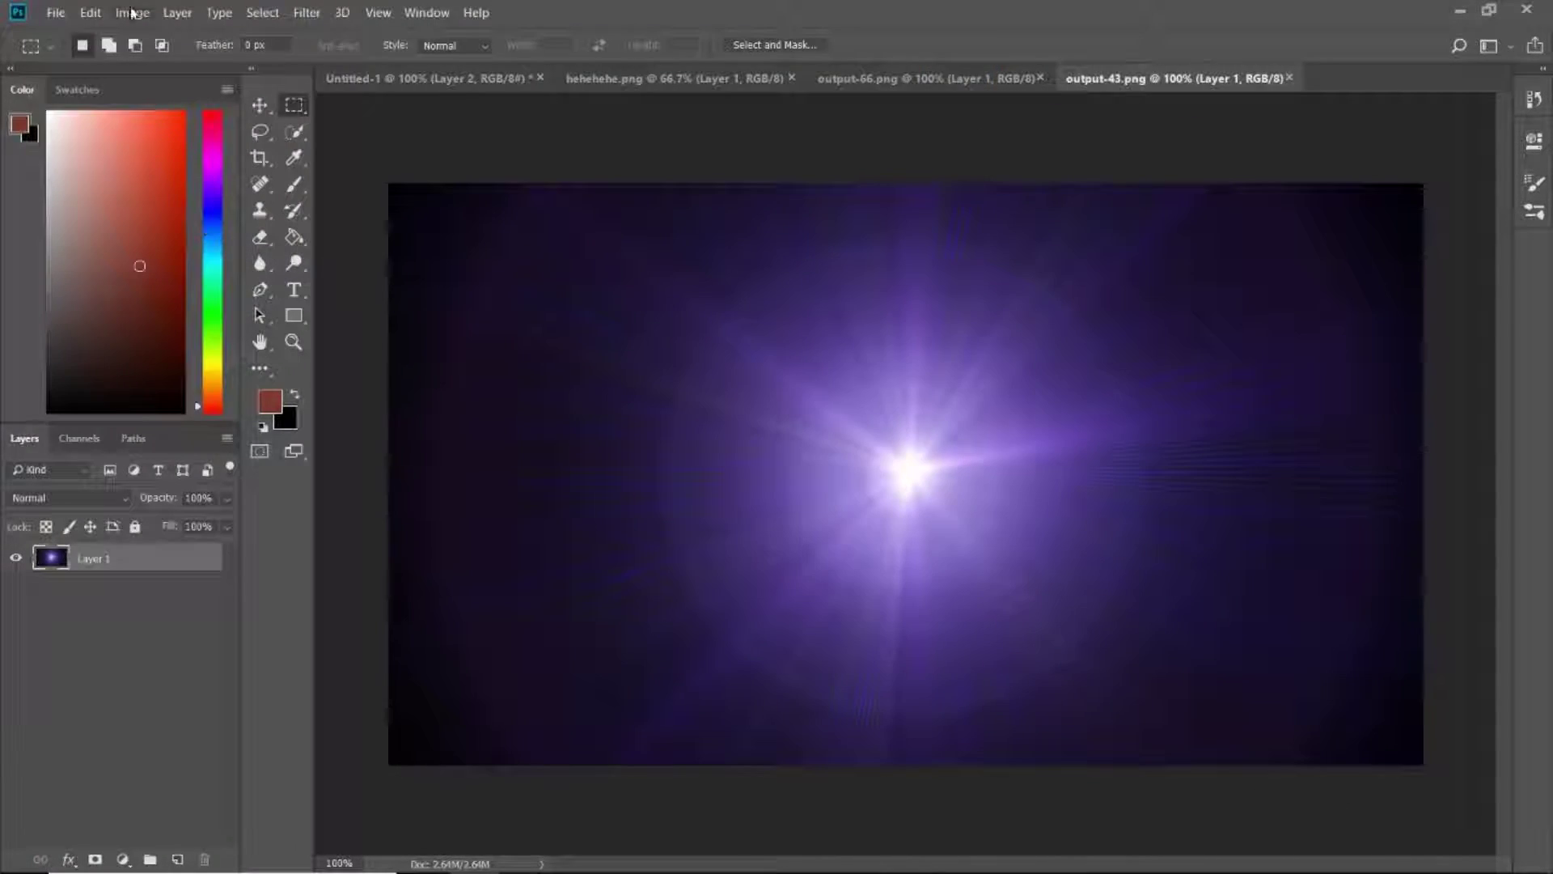
key("ctrl+a")
left_click(90, 12)
left_click(106, 144)
left_click(428, 79)
left_click(91, 12)
left_click(106, 180)
Shrink the purple light onto the wand's heart tip and blend it as Screen
key("ctrl+t")
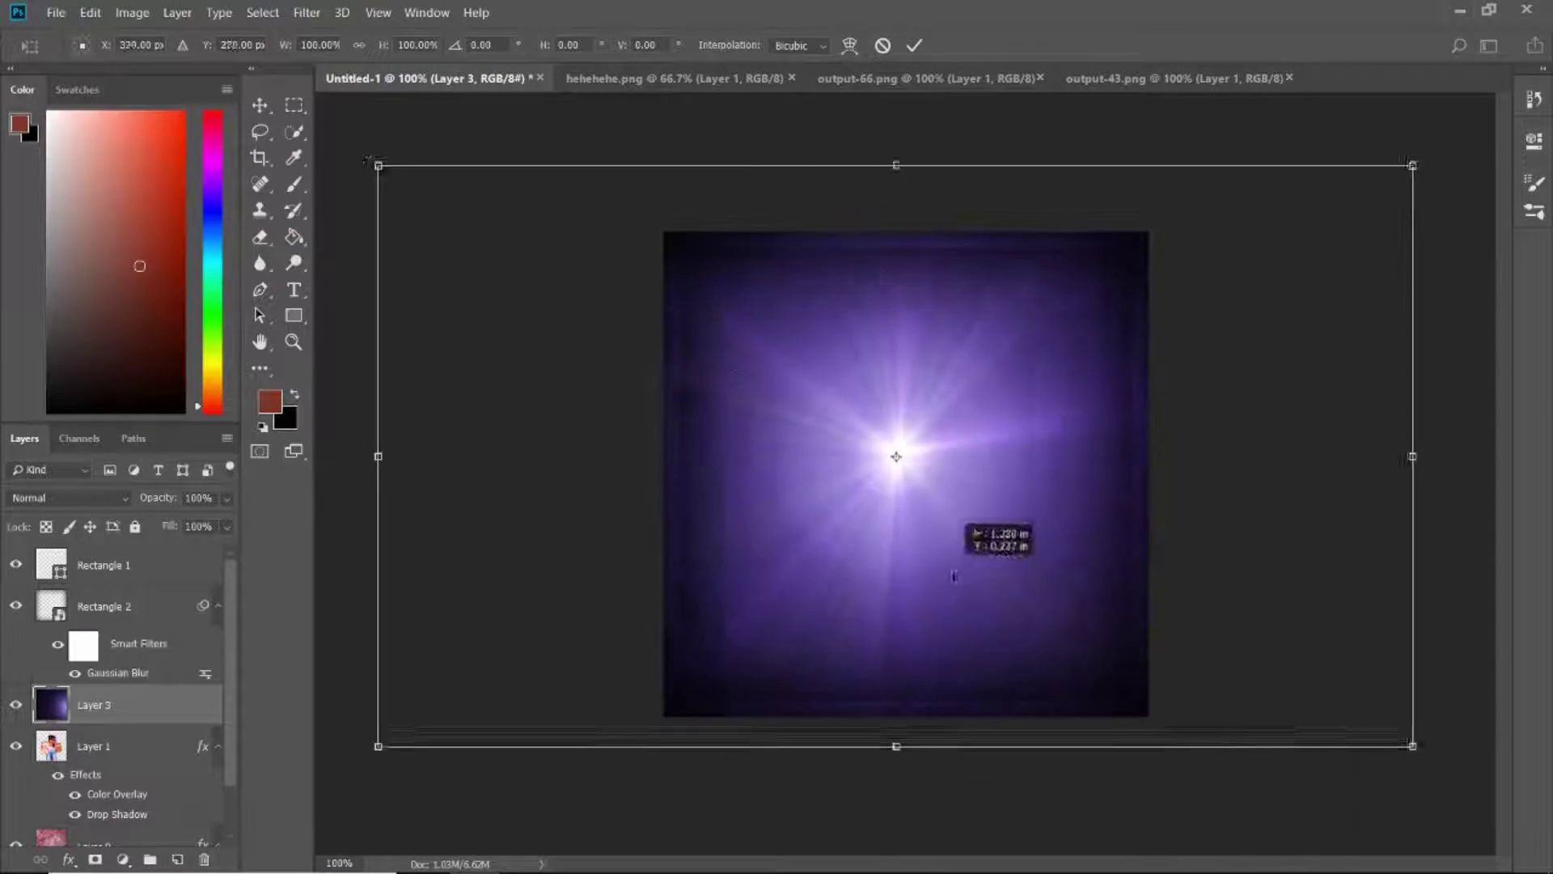
mouse_move(1410, 745)
left_mouse_down()
mouse_move(1095, 503)
mouse_move(1063, 458)
left_mouse_up()
left_click(69, 498)
left_click(49, 166)
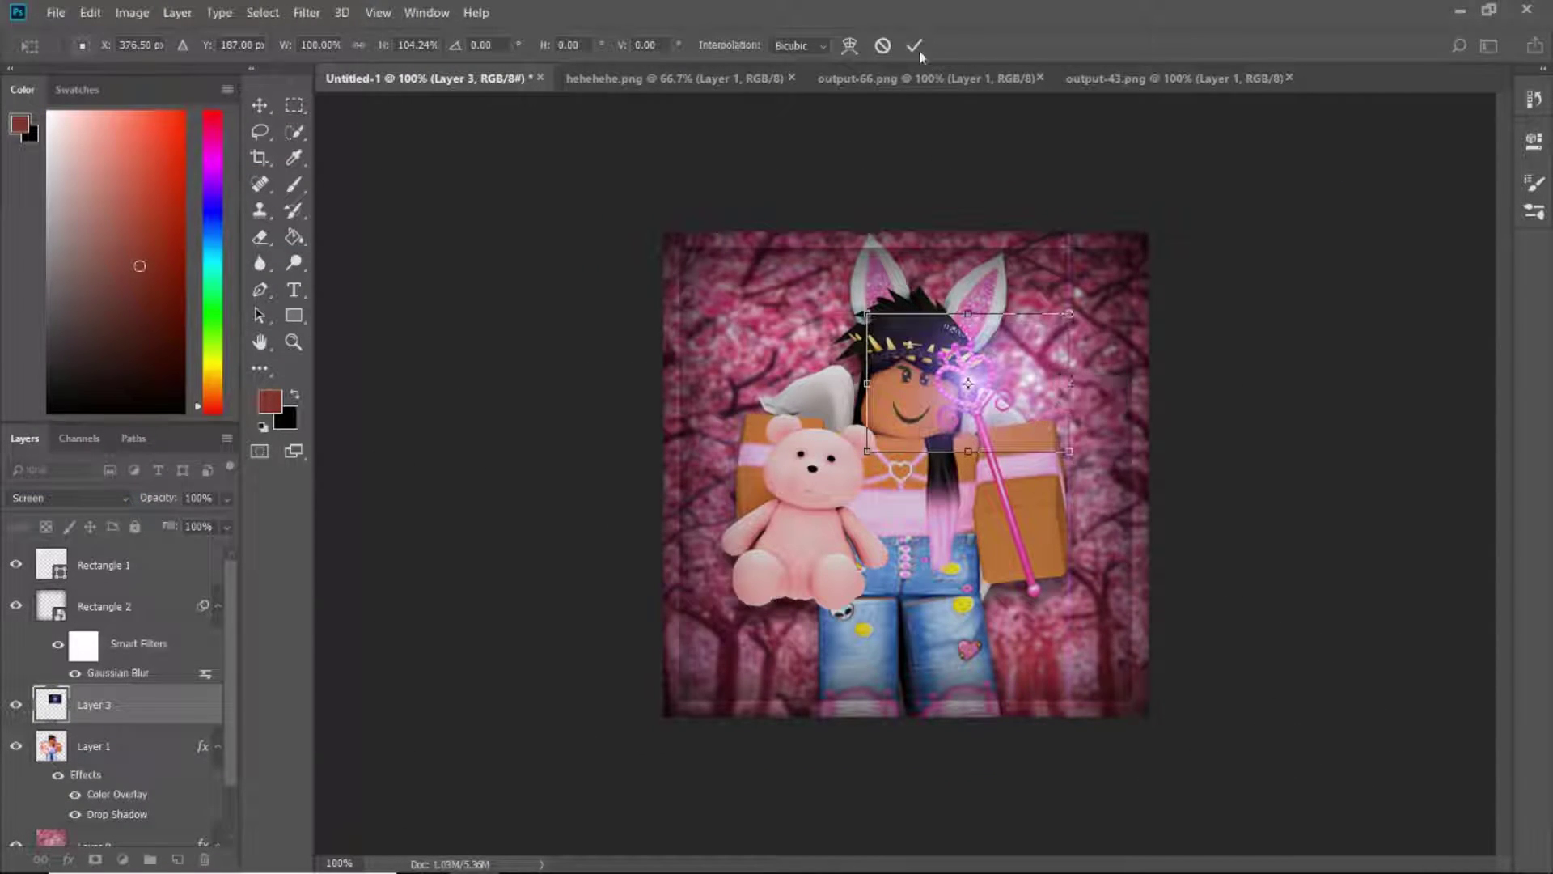
Set the eraser brush size to 42, then shift Layer 3's hue by +90
right_click(480, 267)
key("Escape")
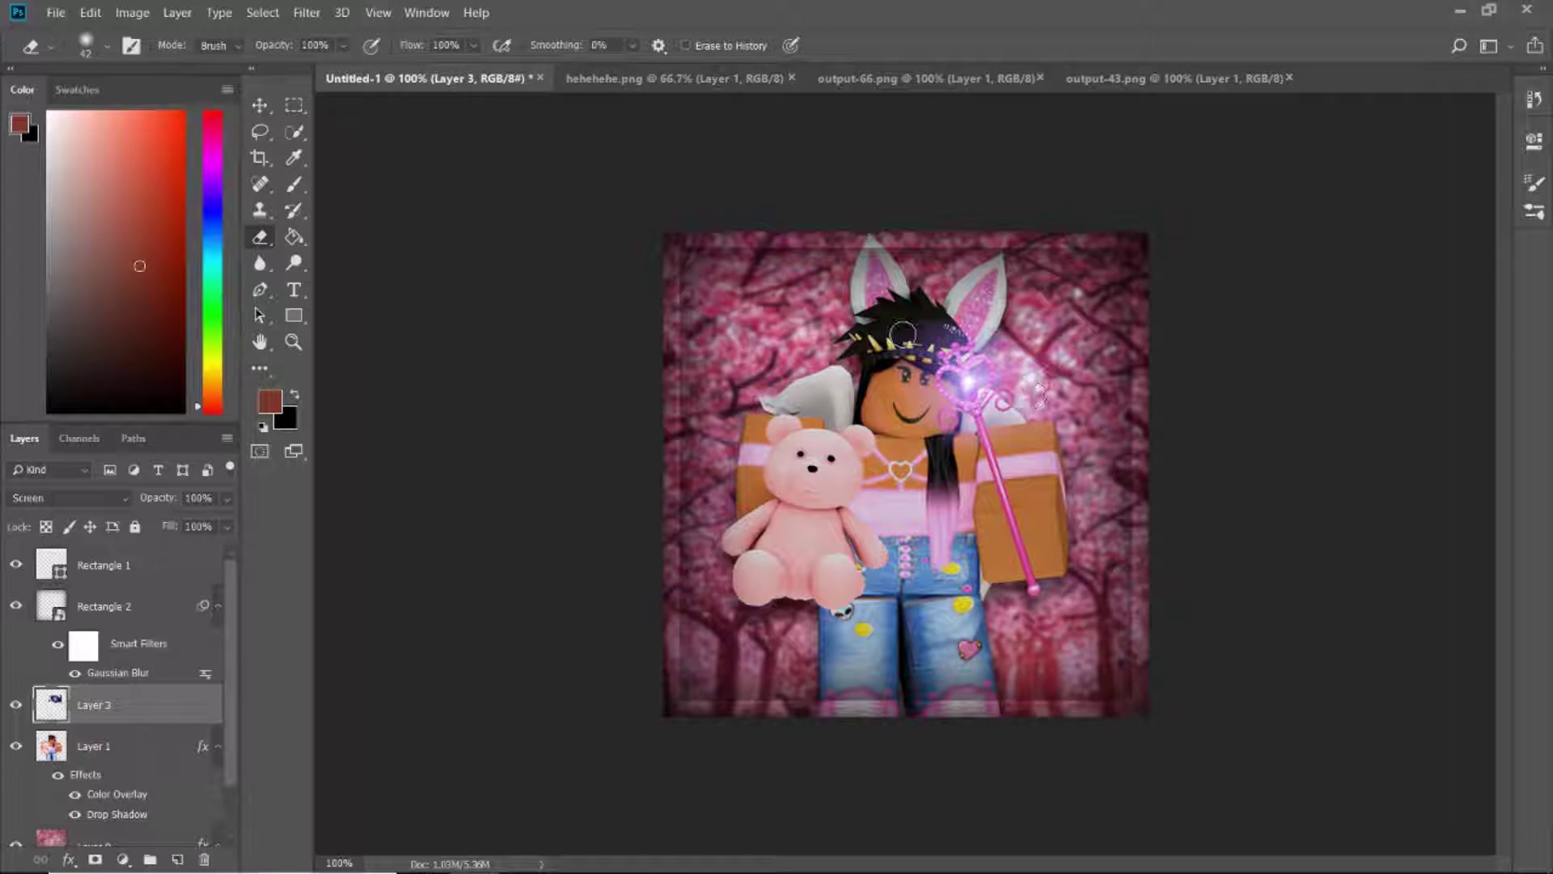
key("ctrl+u")
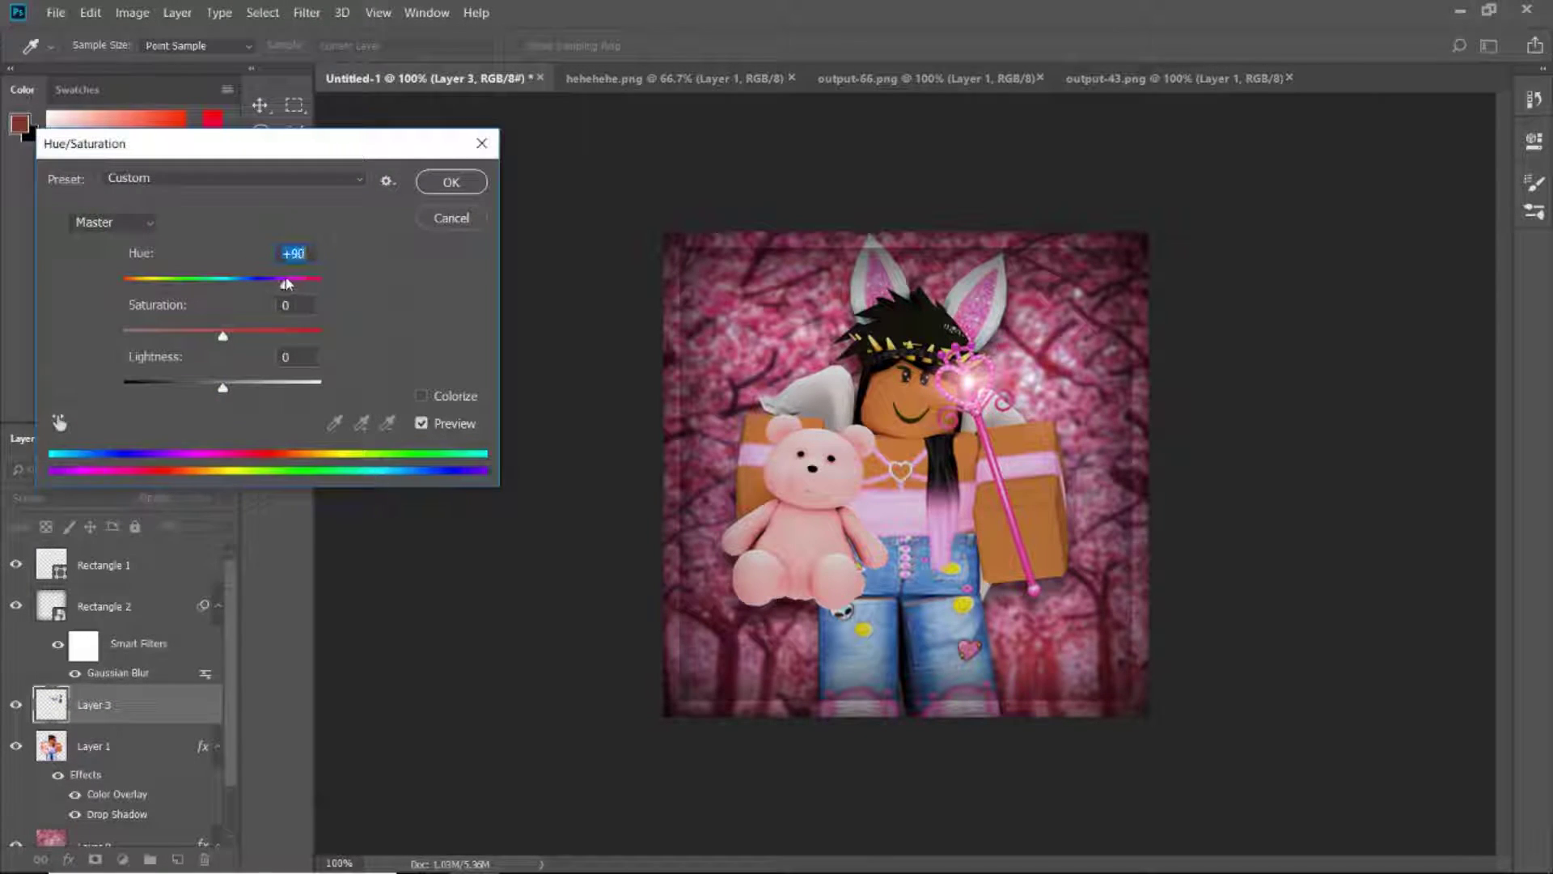
left_click(451, 181)
mouse_move(422, 853)
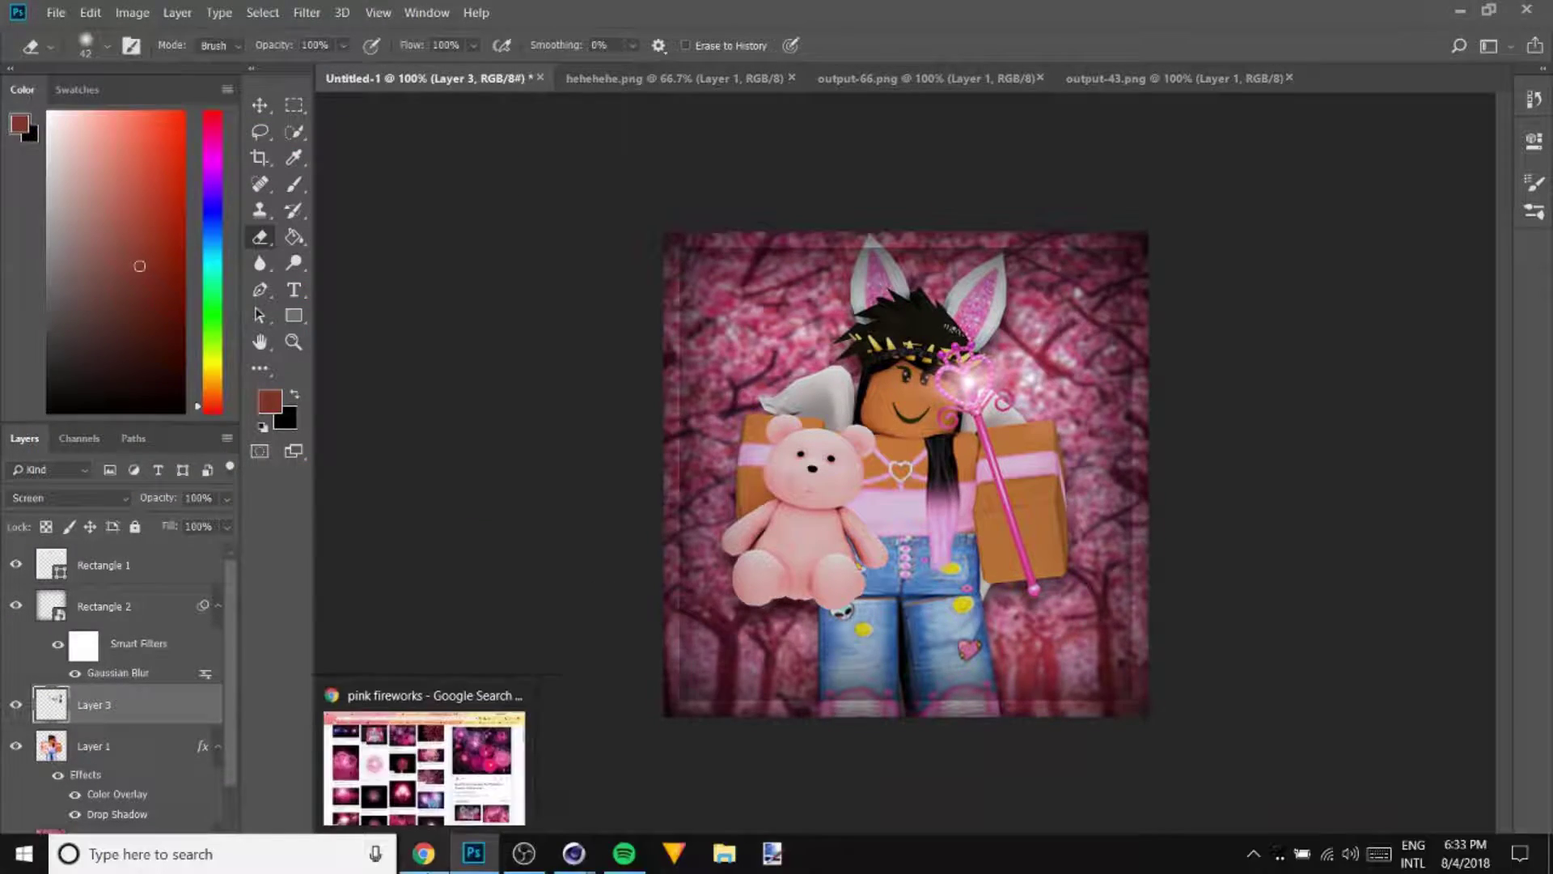
Bring in the output-12 hexagon overlay and add Layer Style effects to it
left_click(425, 768)
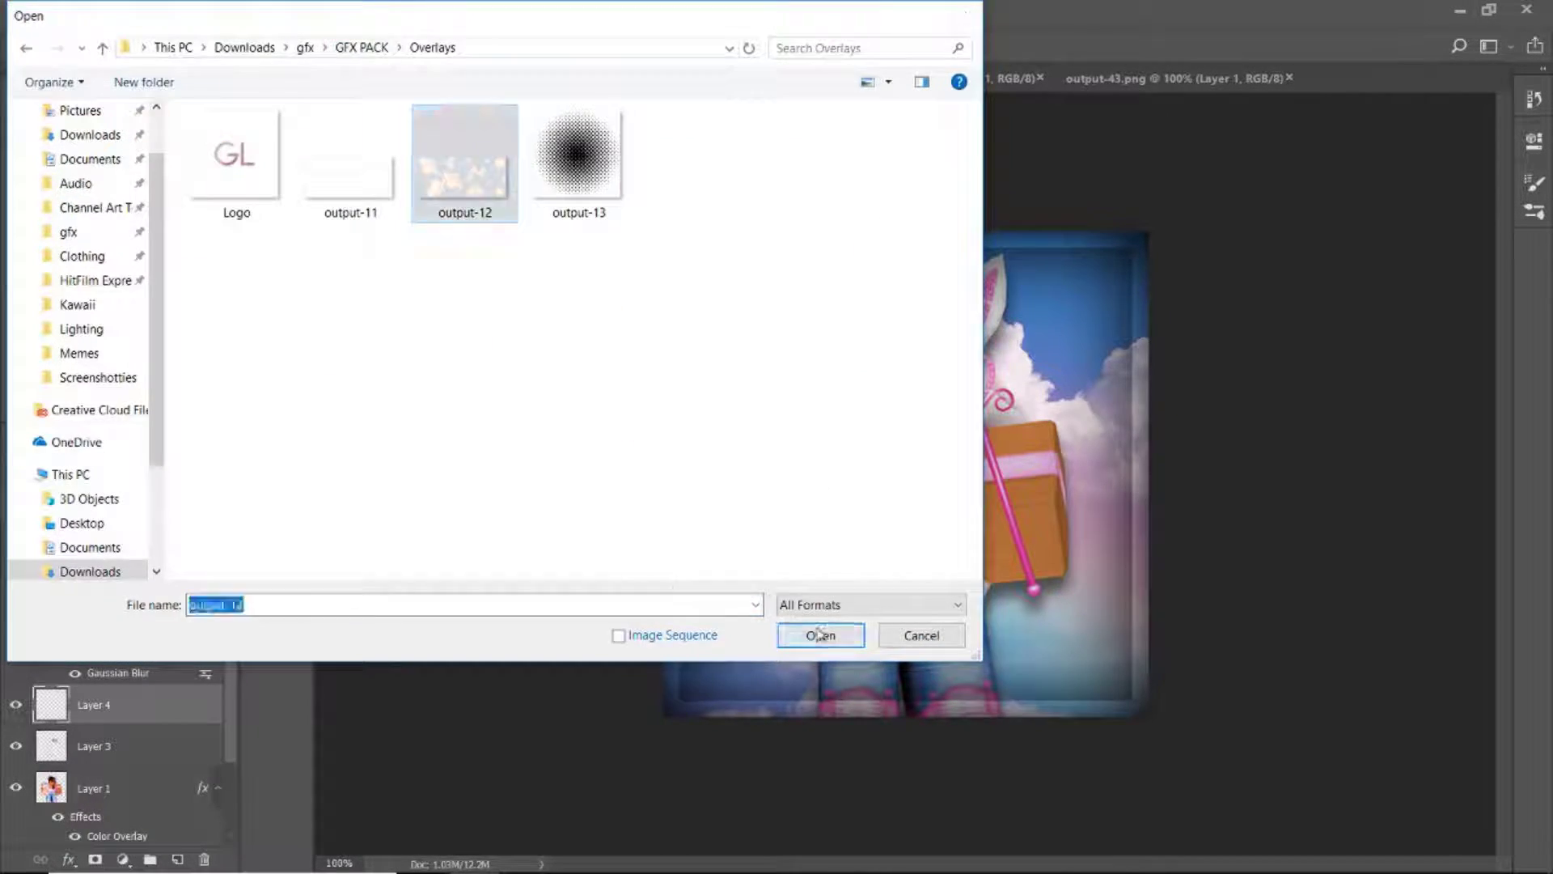
left_click(819, 633)
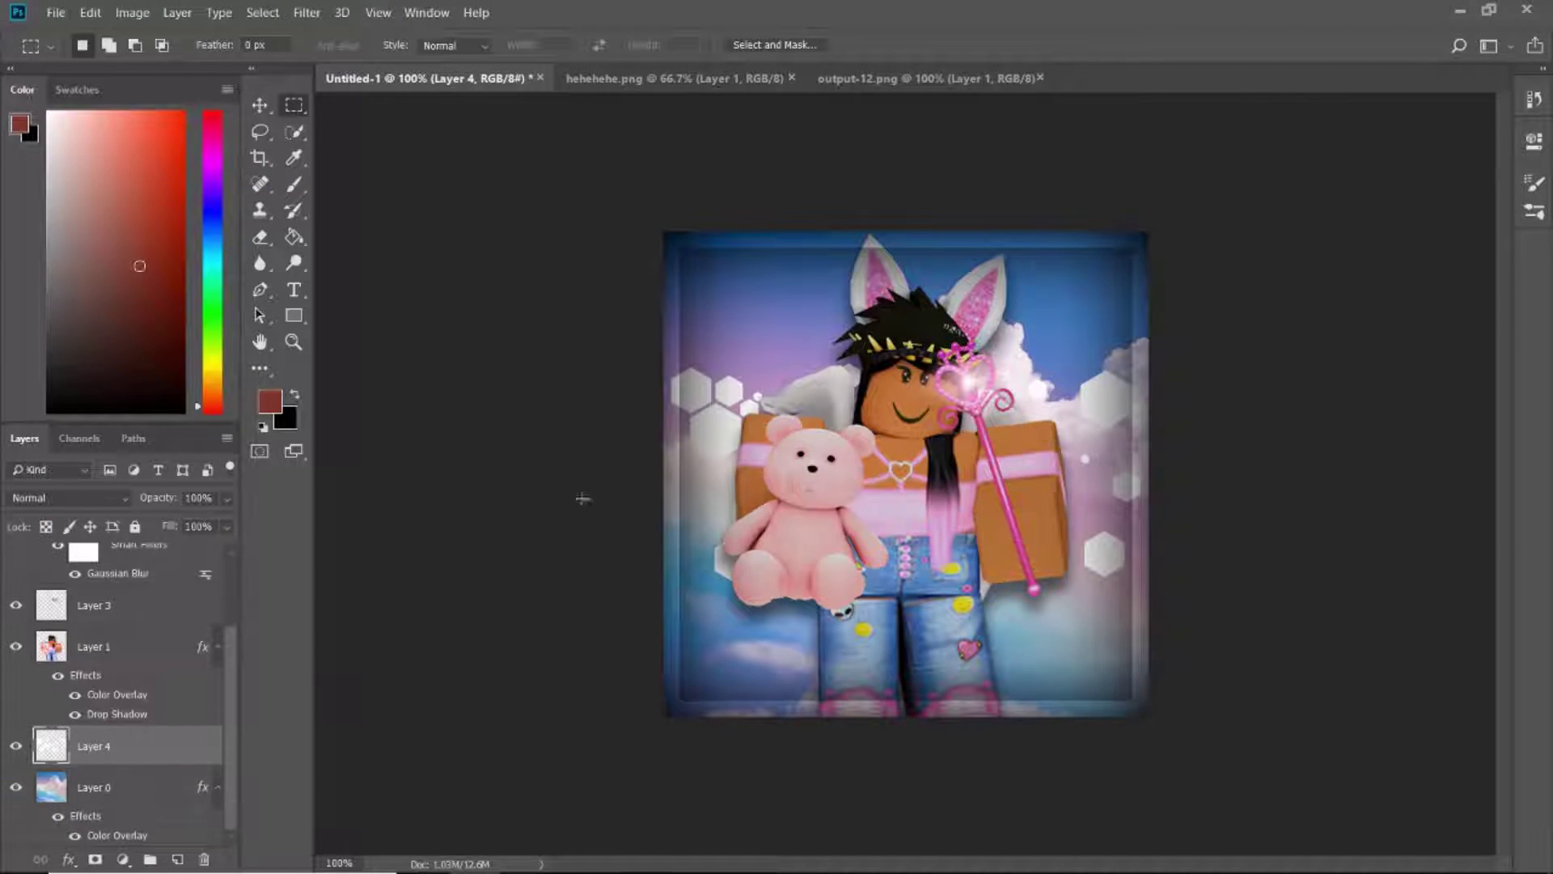
double_click(72, 751)
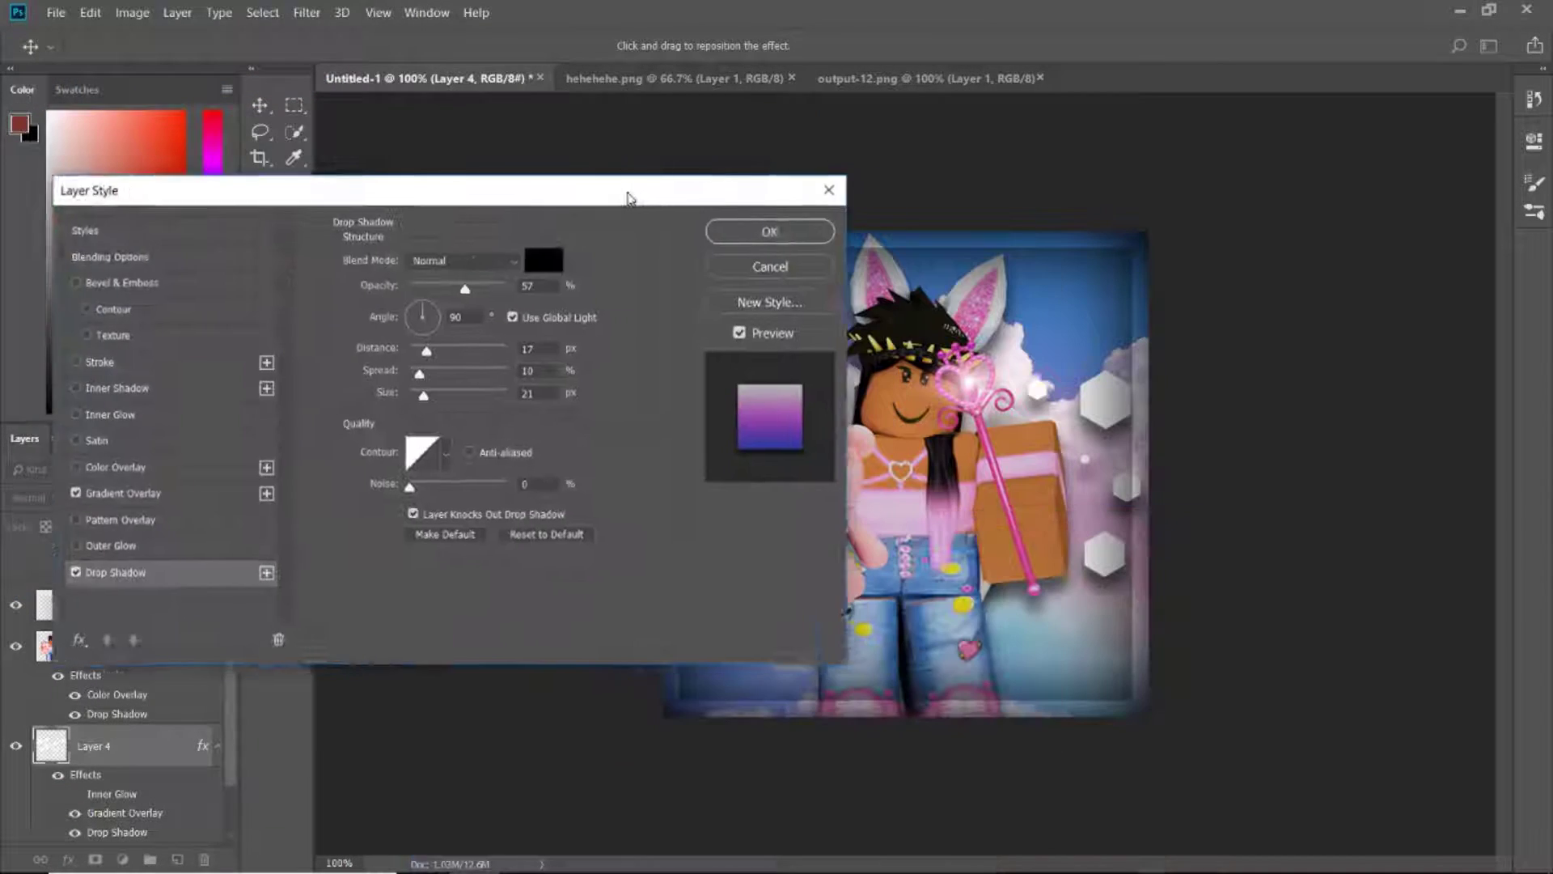
left_click(277, 11)
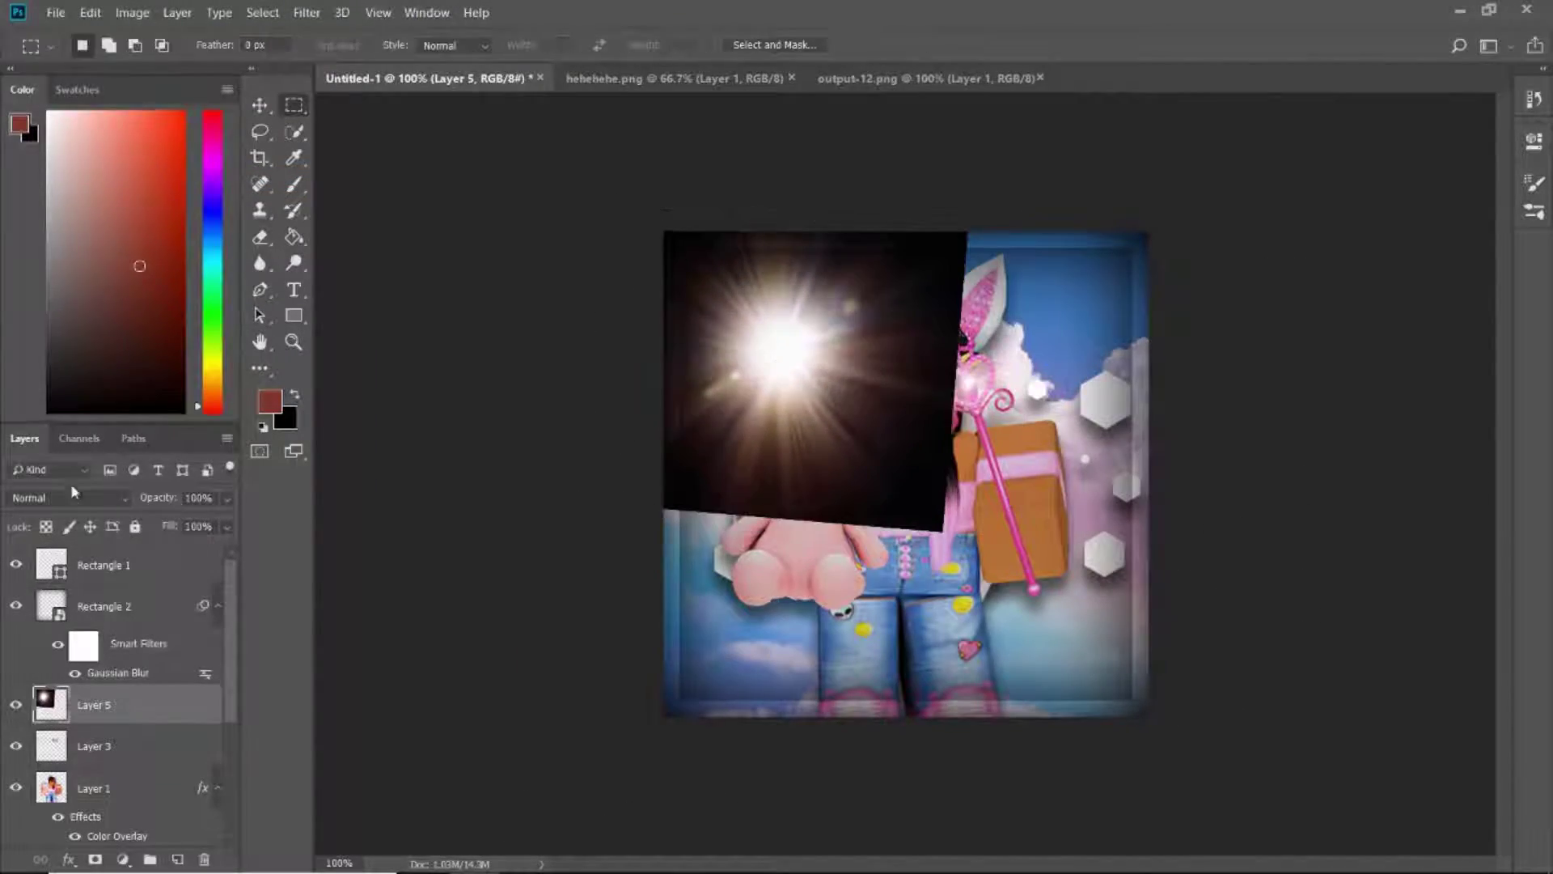
Blend the upper-left sun flare in Screen mode and apply a softening filter
left_click(72, 497)
left_click(97, 165)
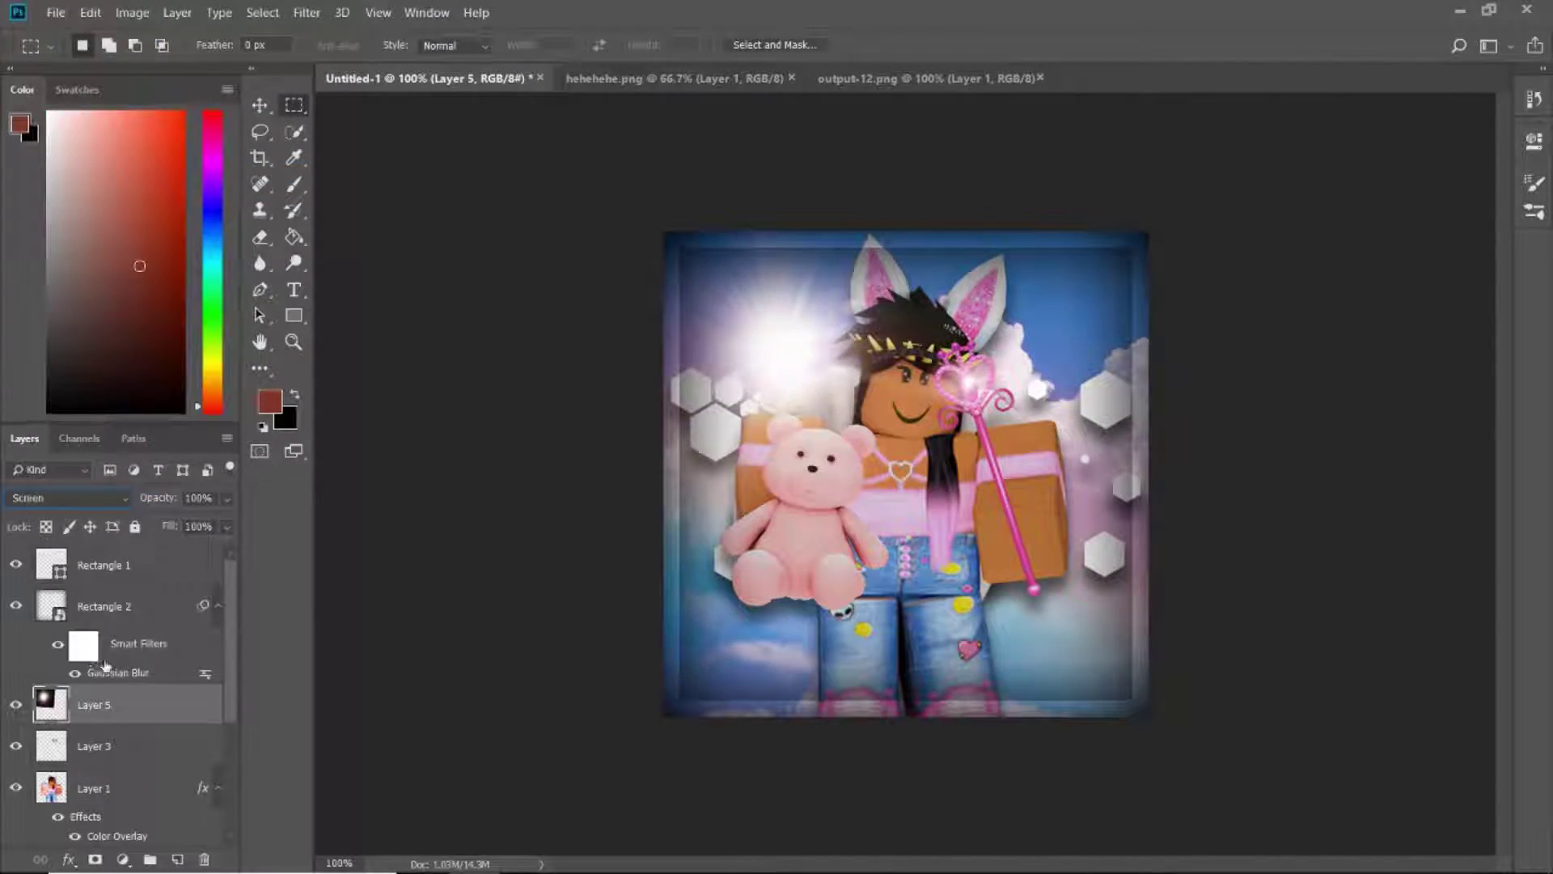
key("ctrl+t")
key("Escape")
left_click(307, 12)
left_click(520, 312)
left_click(488, 231)
Select the hexagon overlay layer and add a new empty layer
scroll(198, 813, "down", 5)
left_click(93, 689)
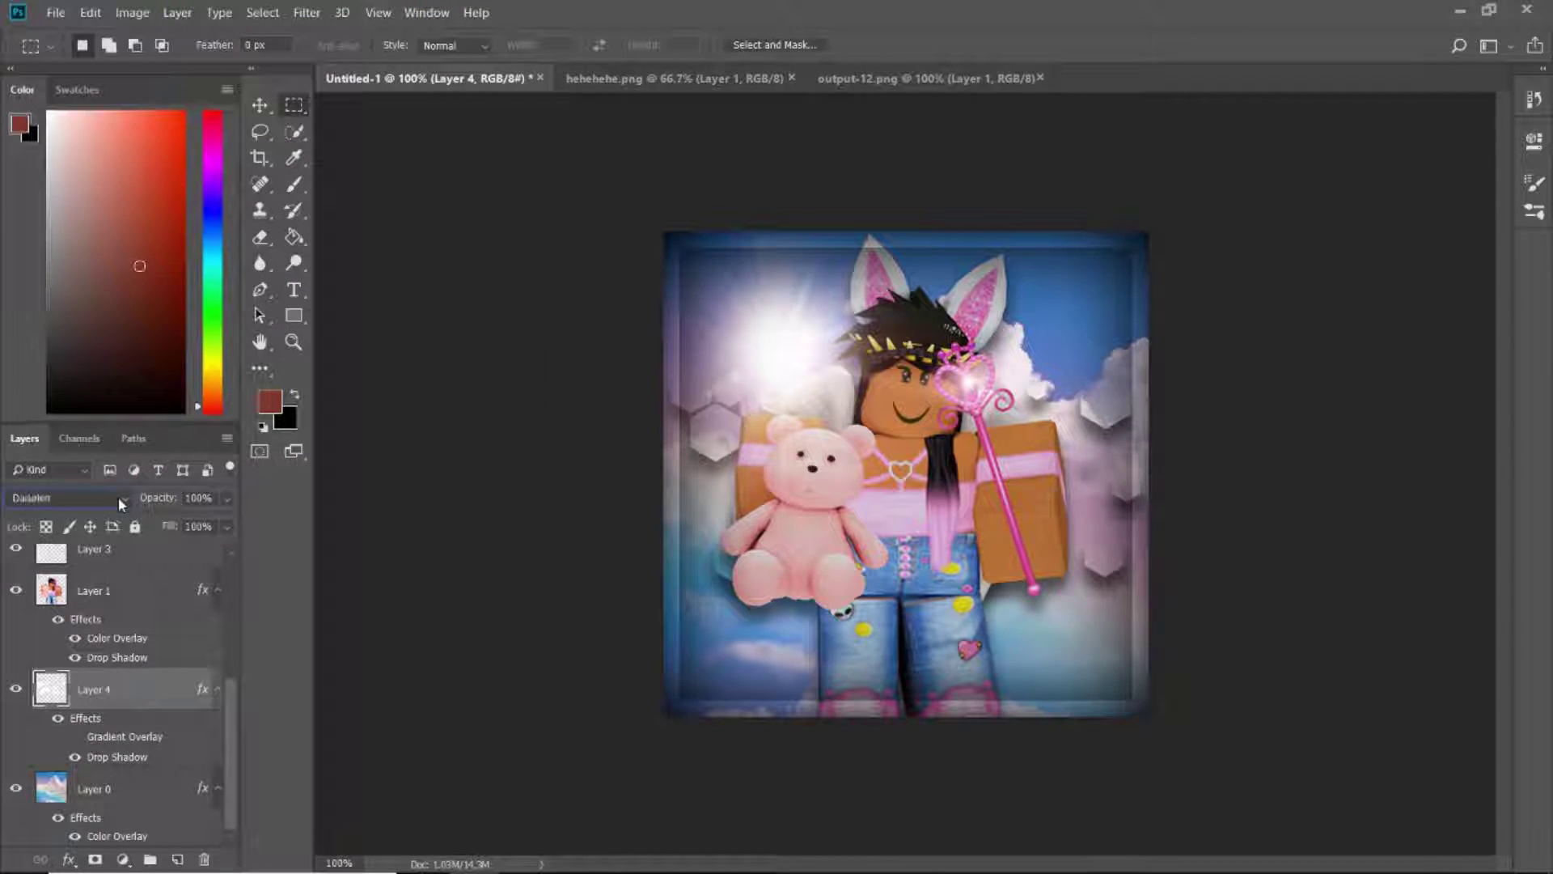
scroll(118, 497, "down", 2)
scroll(118, 497, "down", 2)
scroll(122, 688, "up", 3)
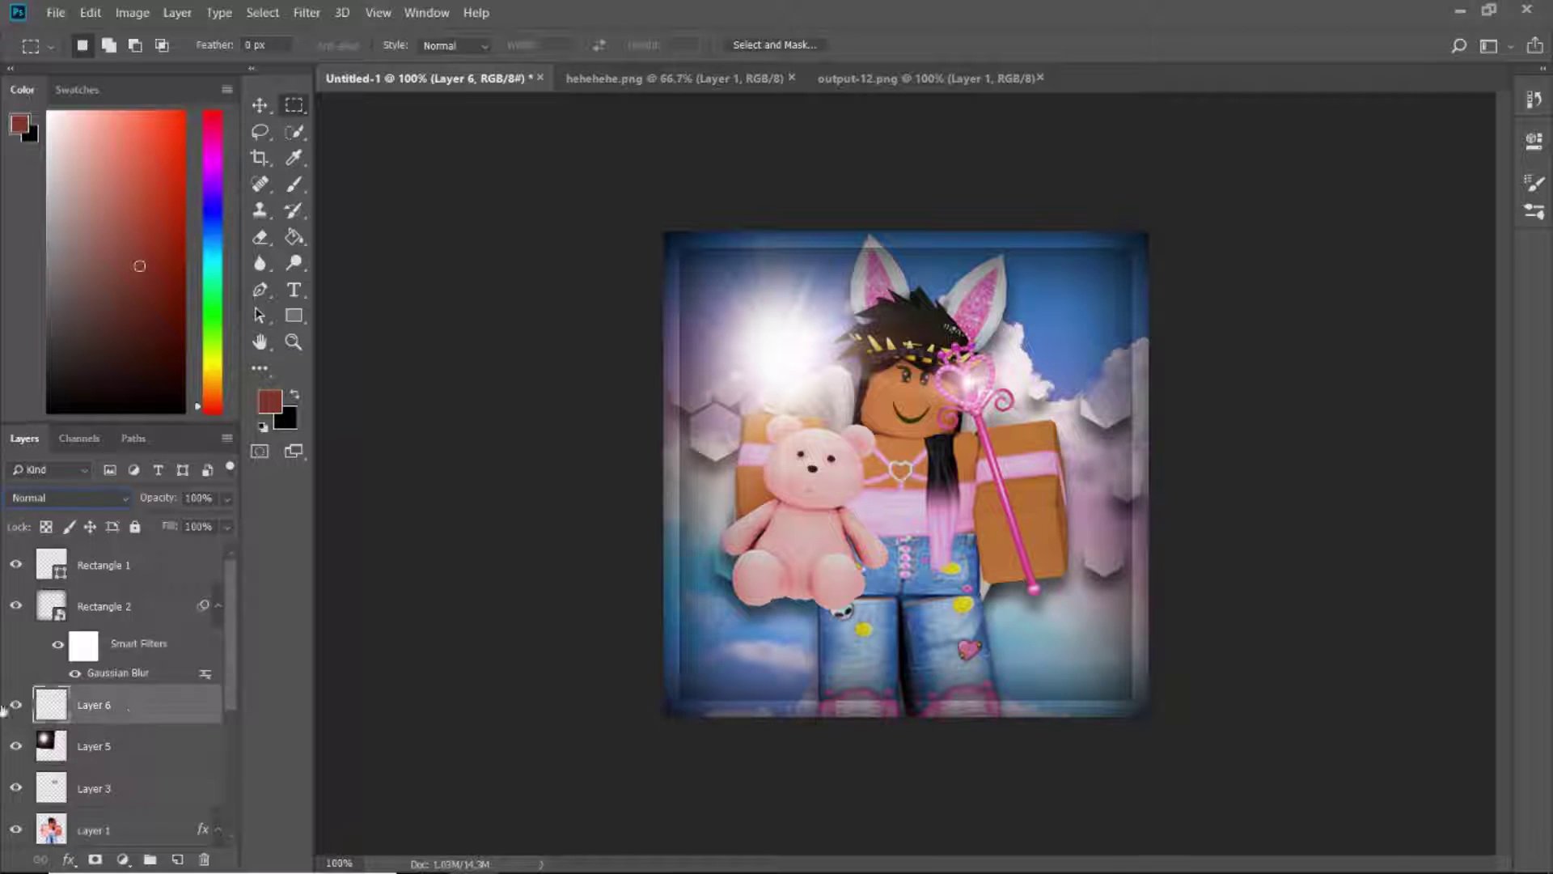
left_click(97, 748)
Place white text reading BELIEVE on the canvas
key("ctrl+r")
key("t")
left_click(840, 602)
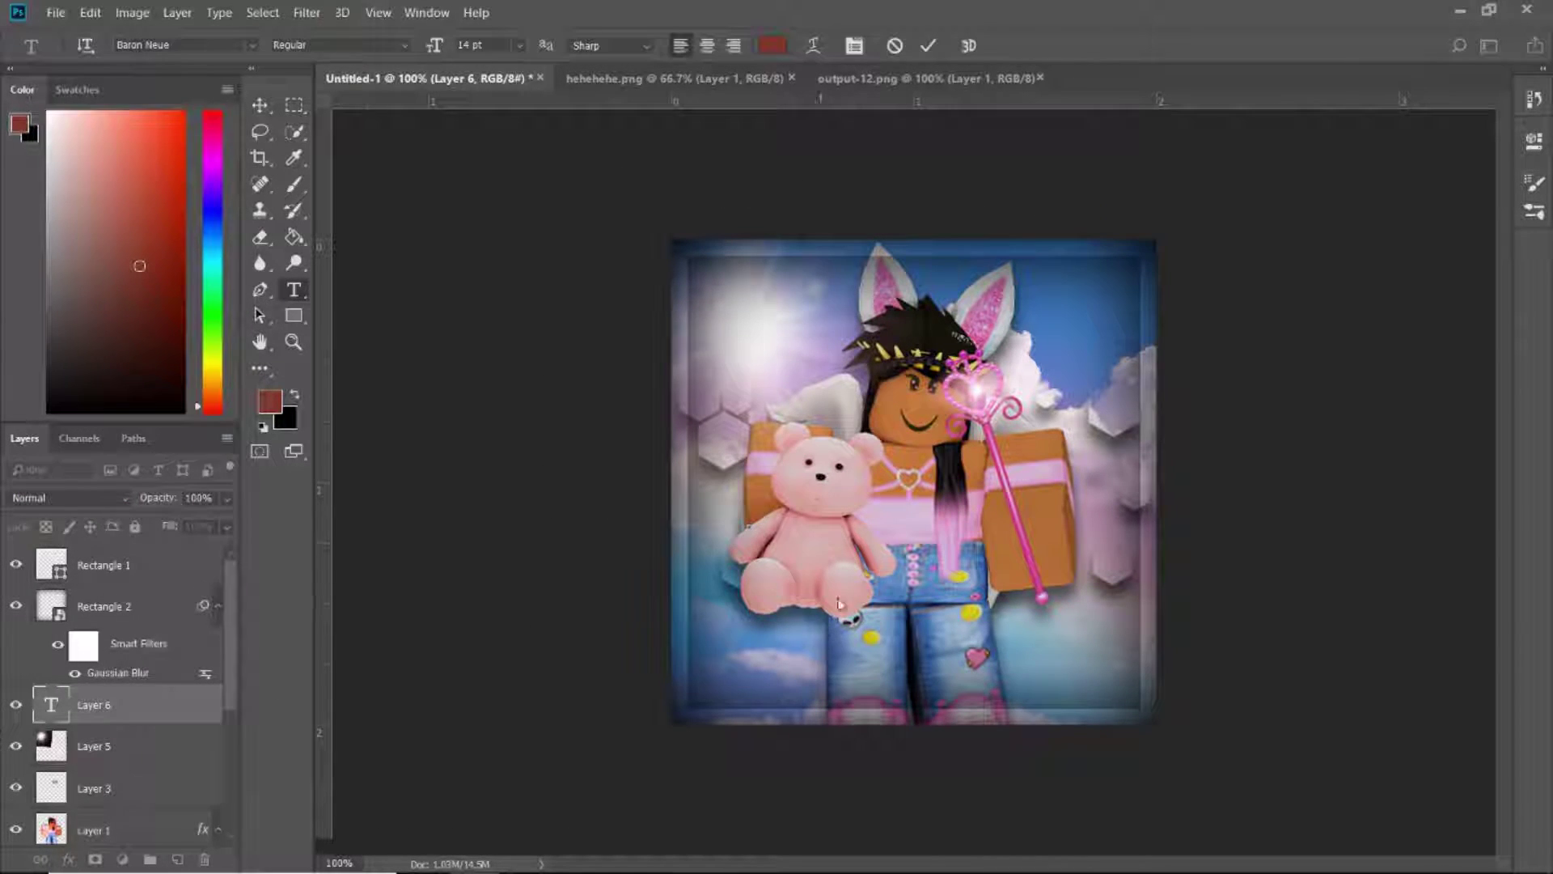
key("BackSpace")
key("BackSpace")
key("BackSpace")
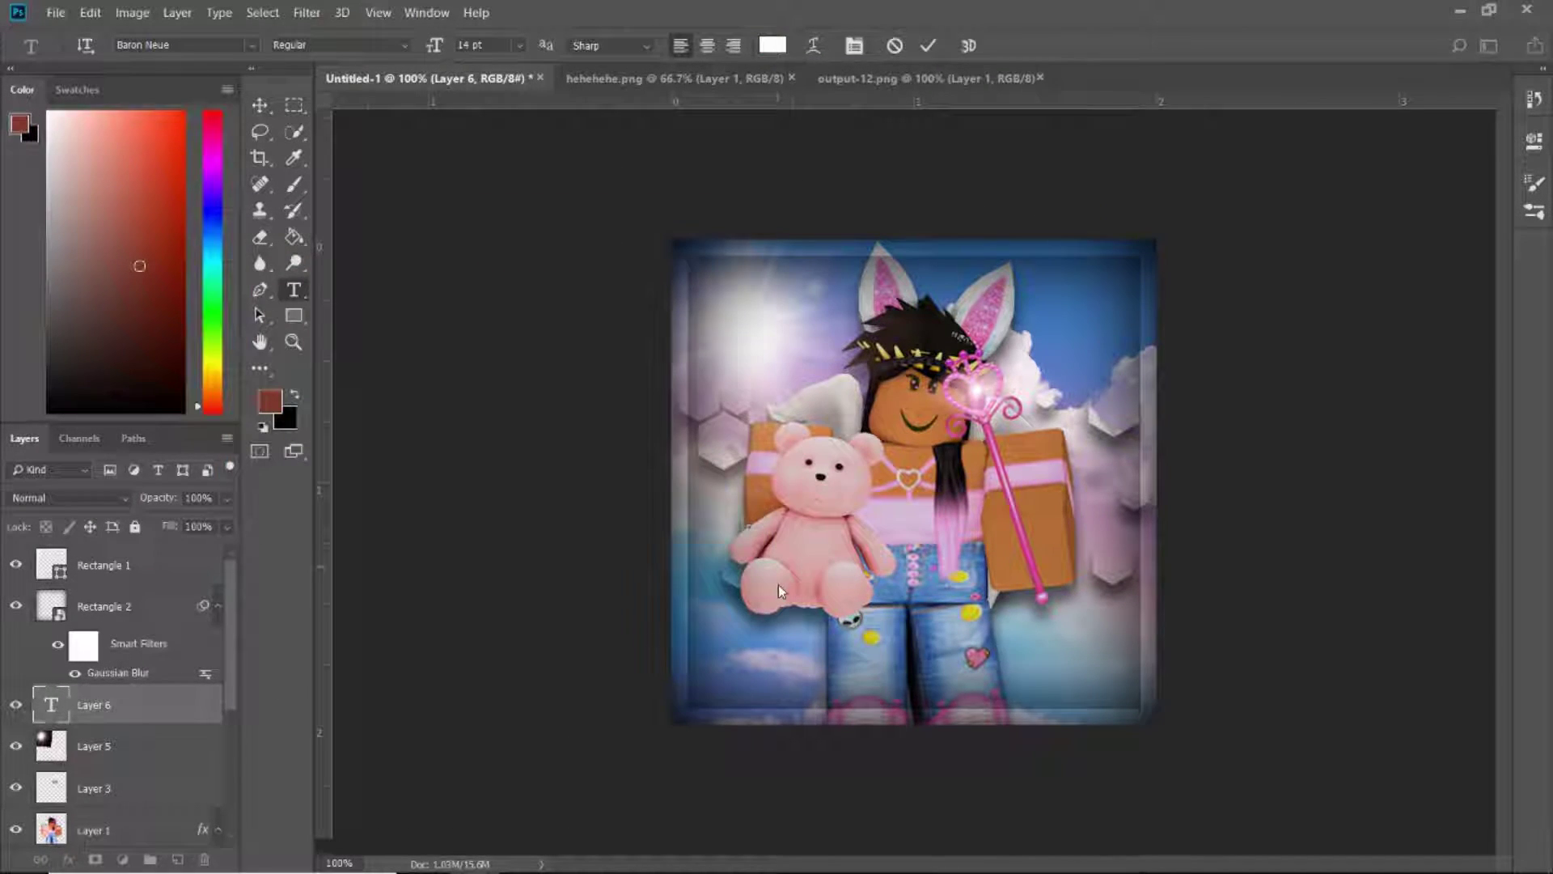
type("BELIEVE")
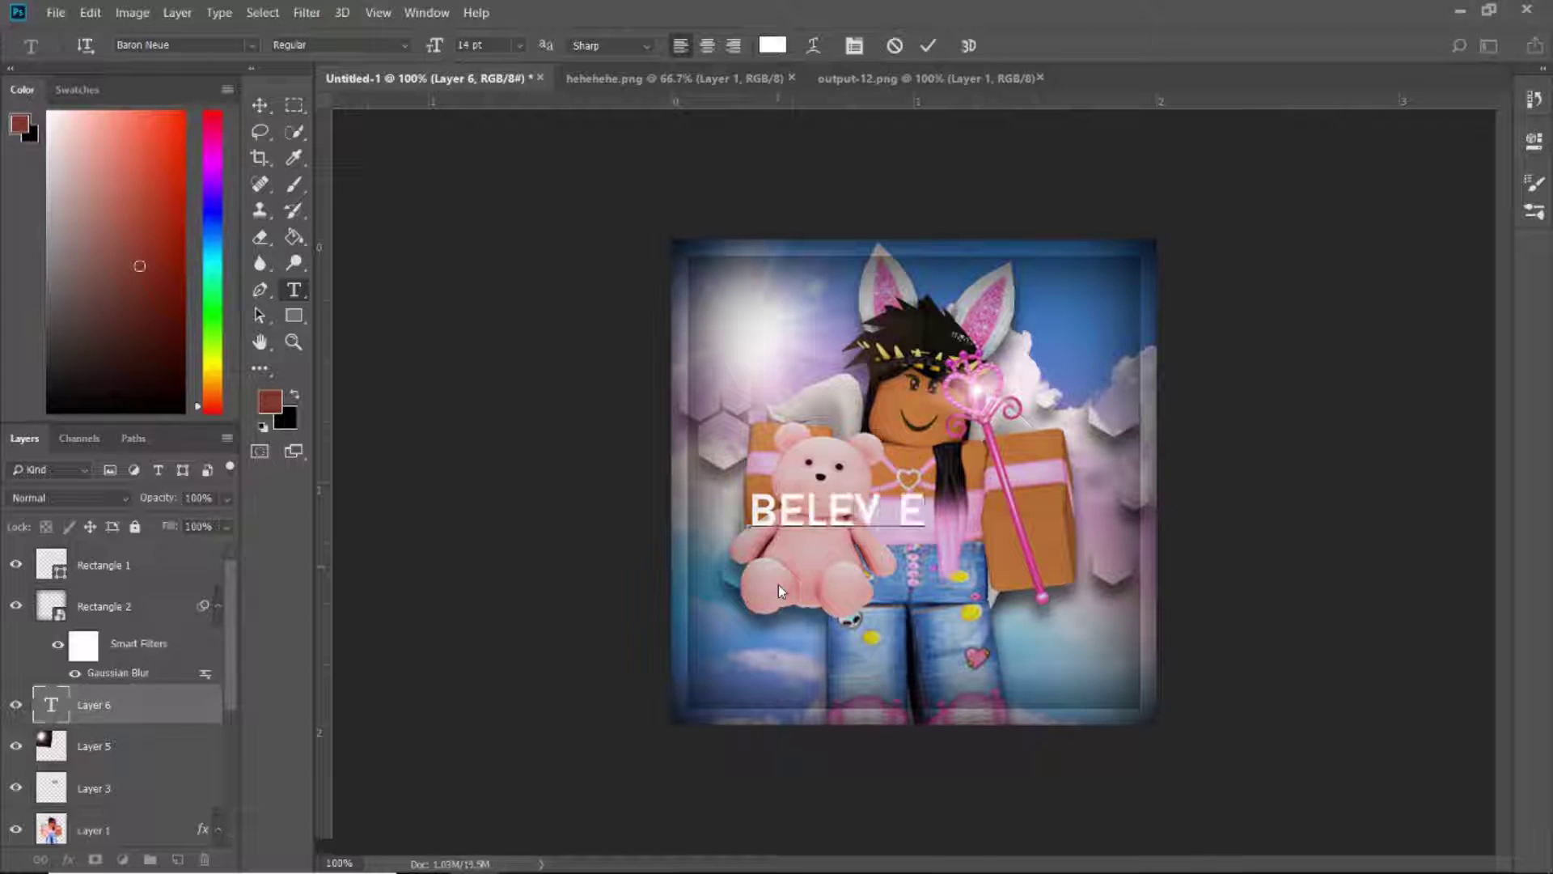
Set BELIEVE to Beauty and the Beast font at 18 pt, moved near the bottom
key("ctrl+a")
left_click(252, 45)
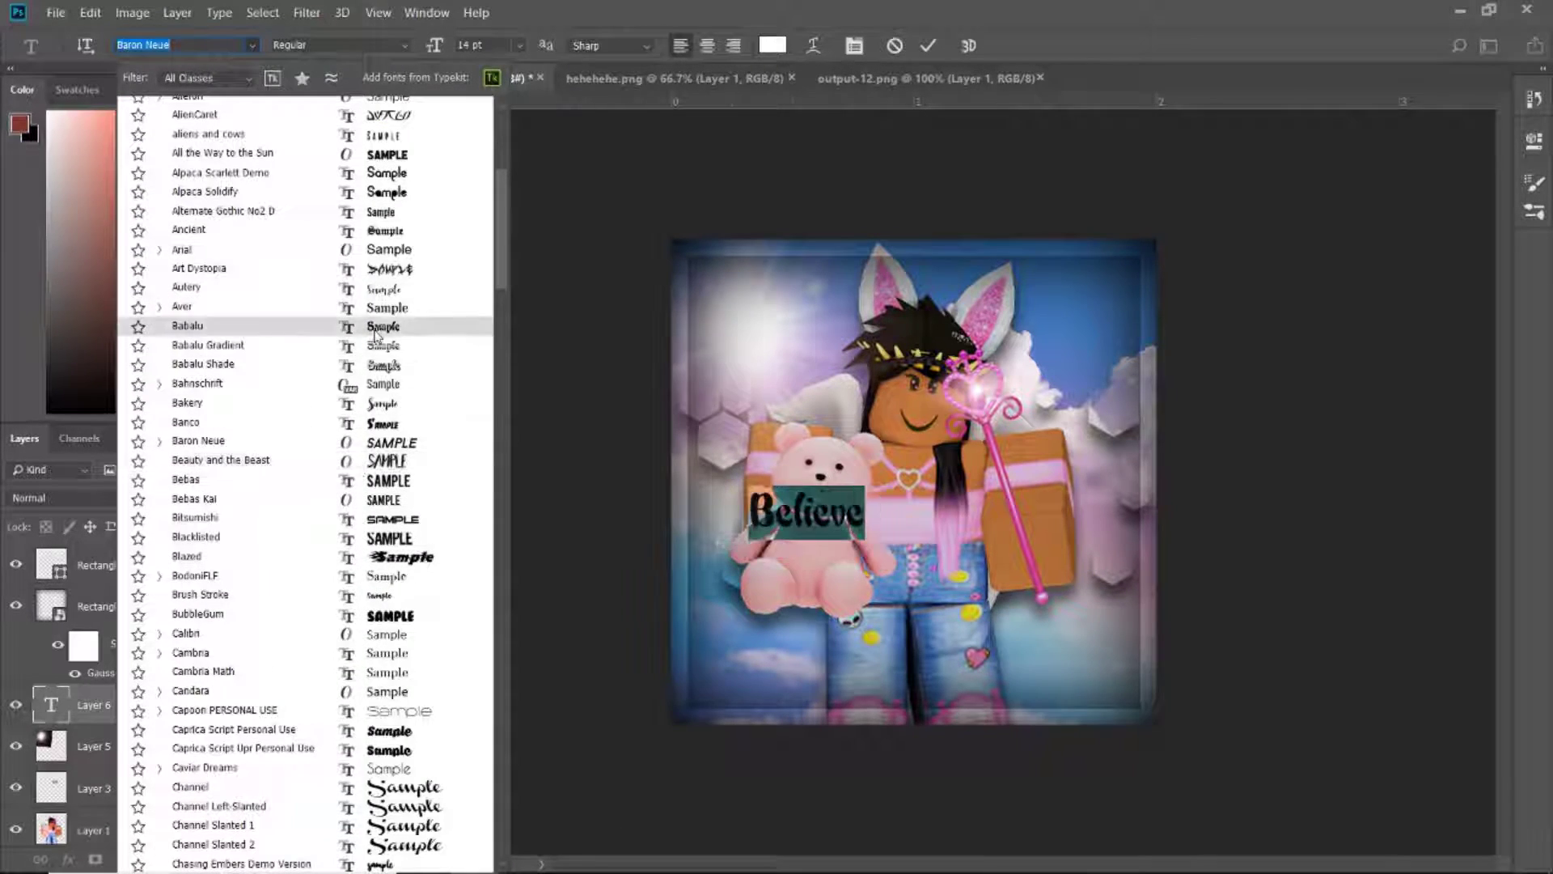
left_click(209, 460)
key("ctrl+shift+period")
key("ctrl+shift+period")
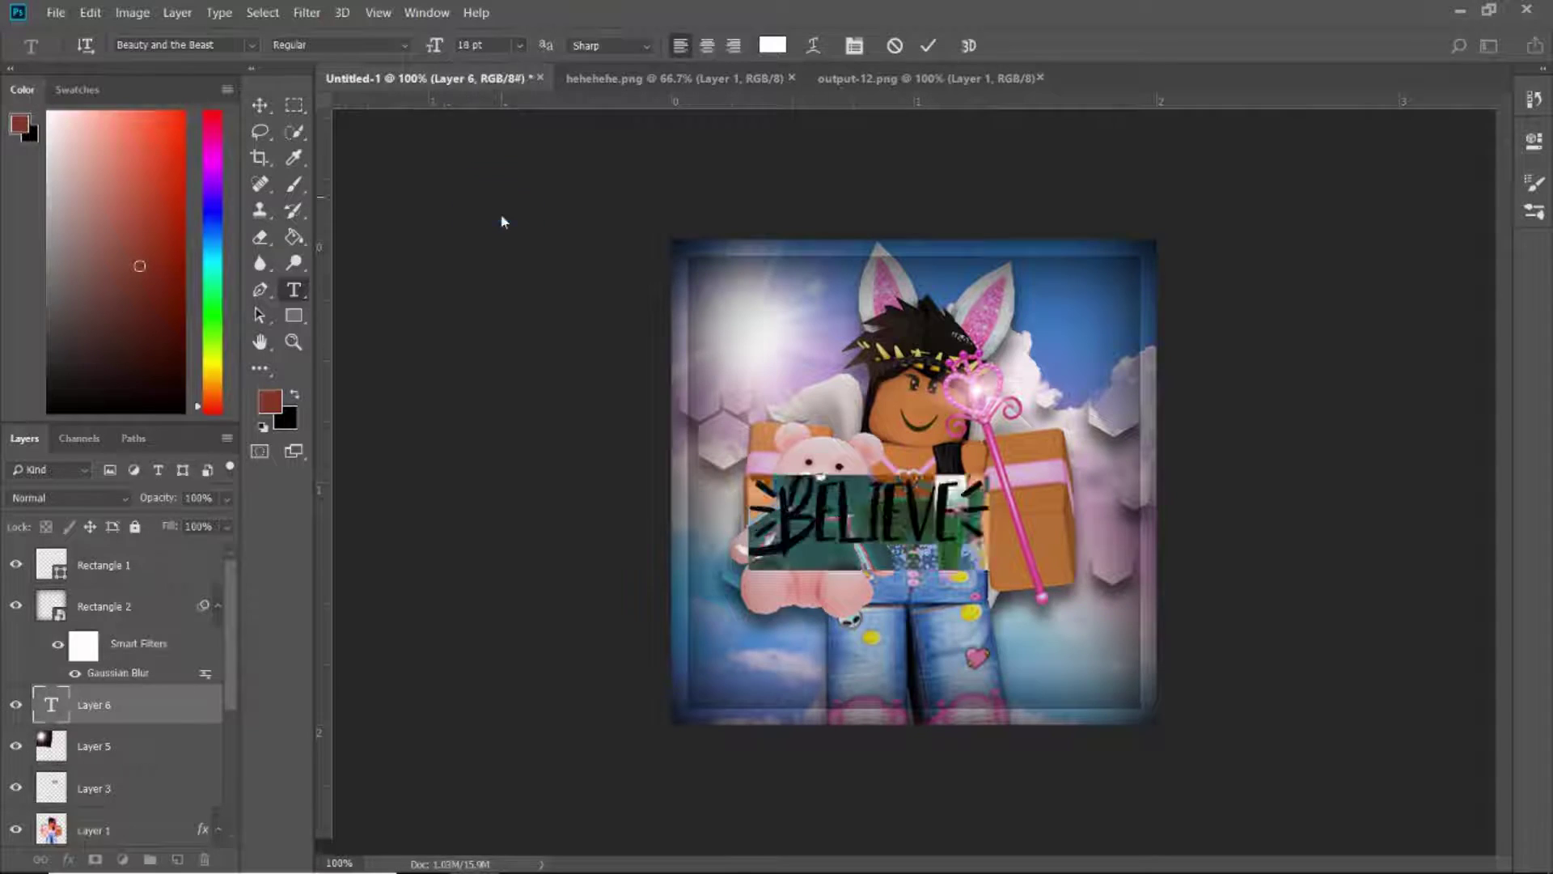
left_click_drag(833, 518, 914, 635)
key("ctrl+Return")
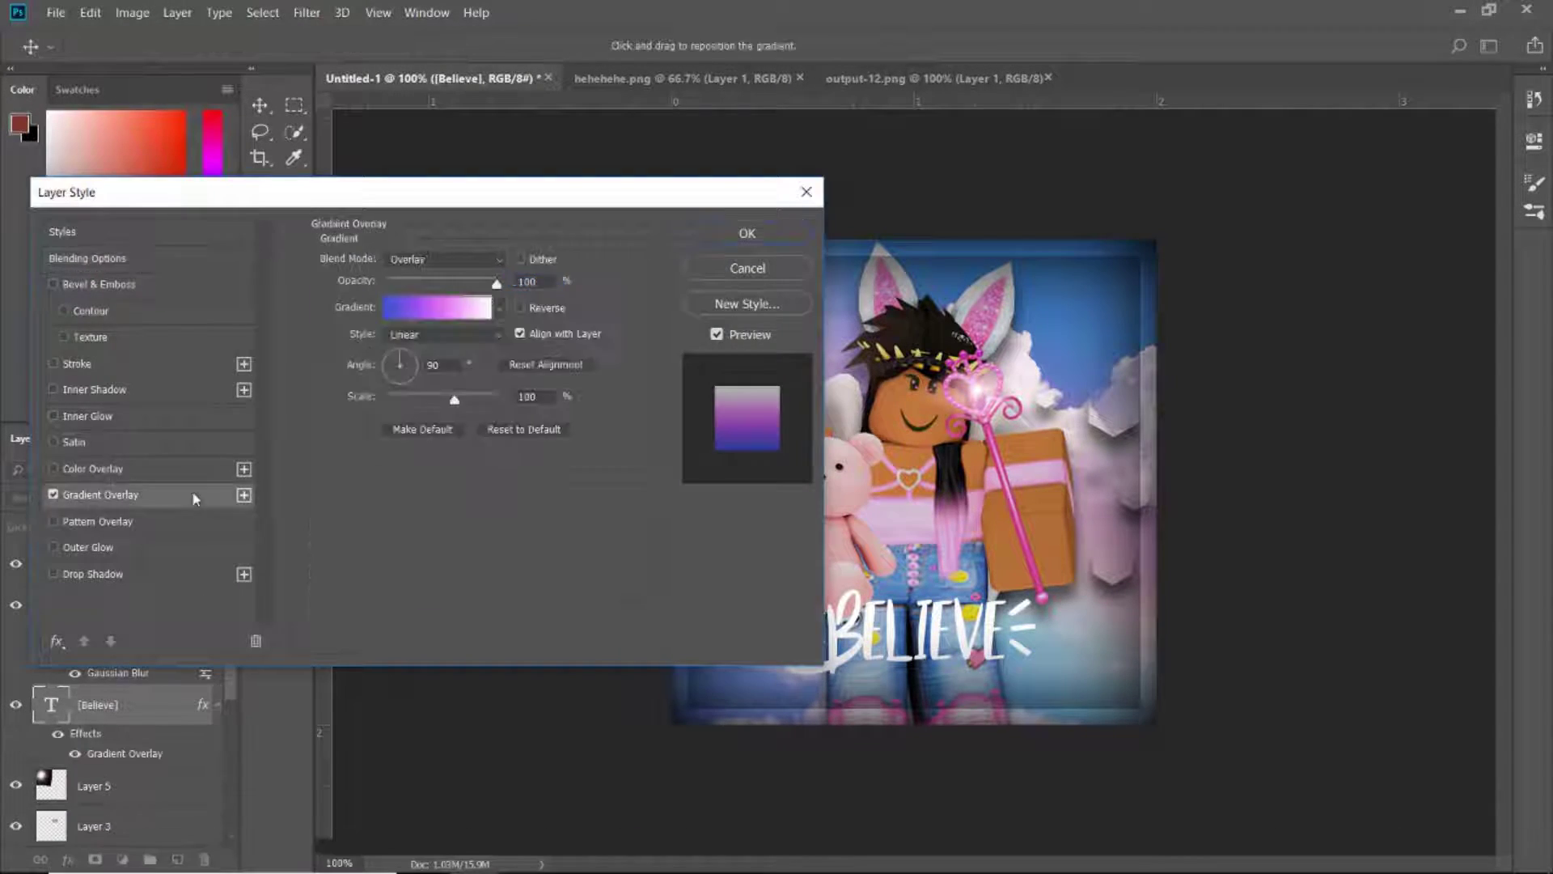
Apply an Overlay-blended purple-to-pink Gradient Overlay to the Believe layer via Blending Options
right_click(51, 700)
left_click(89, 301)
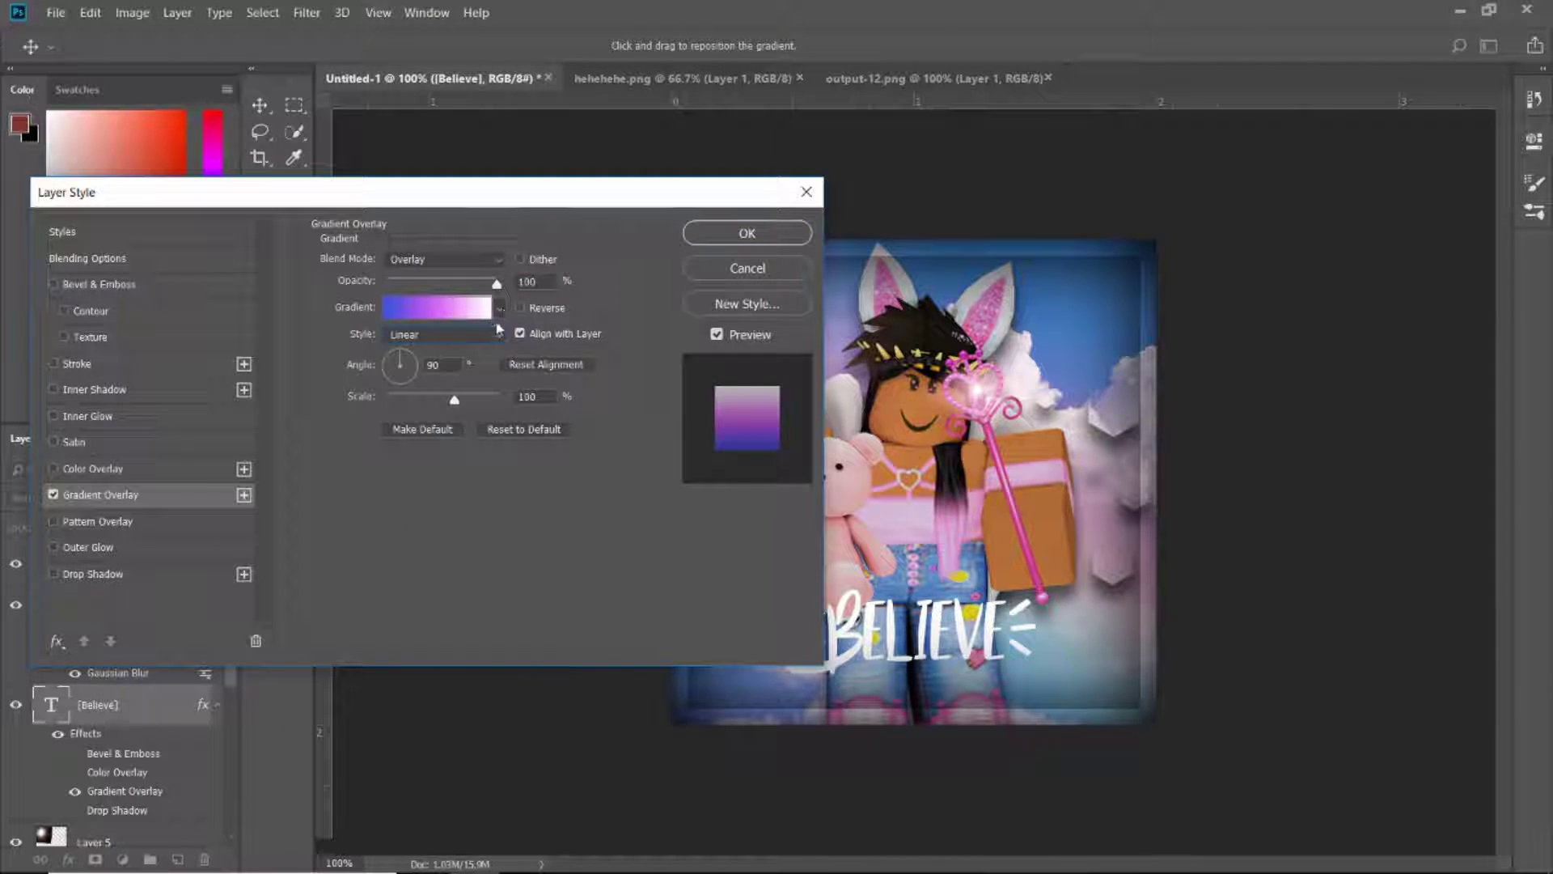
key("Return")
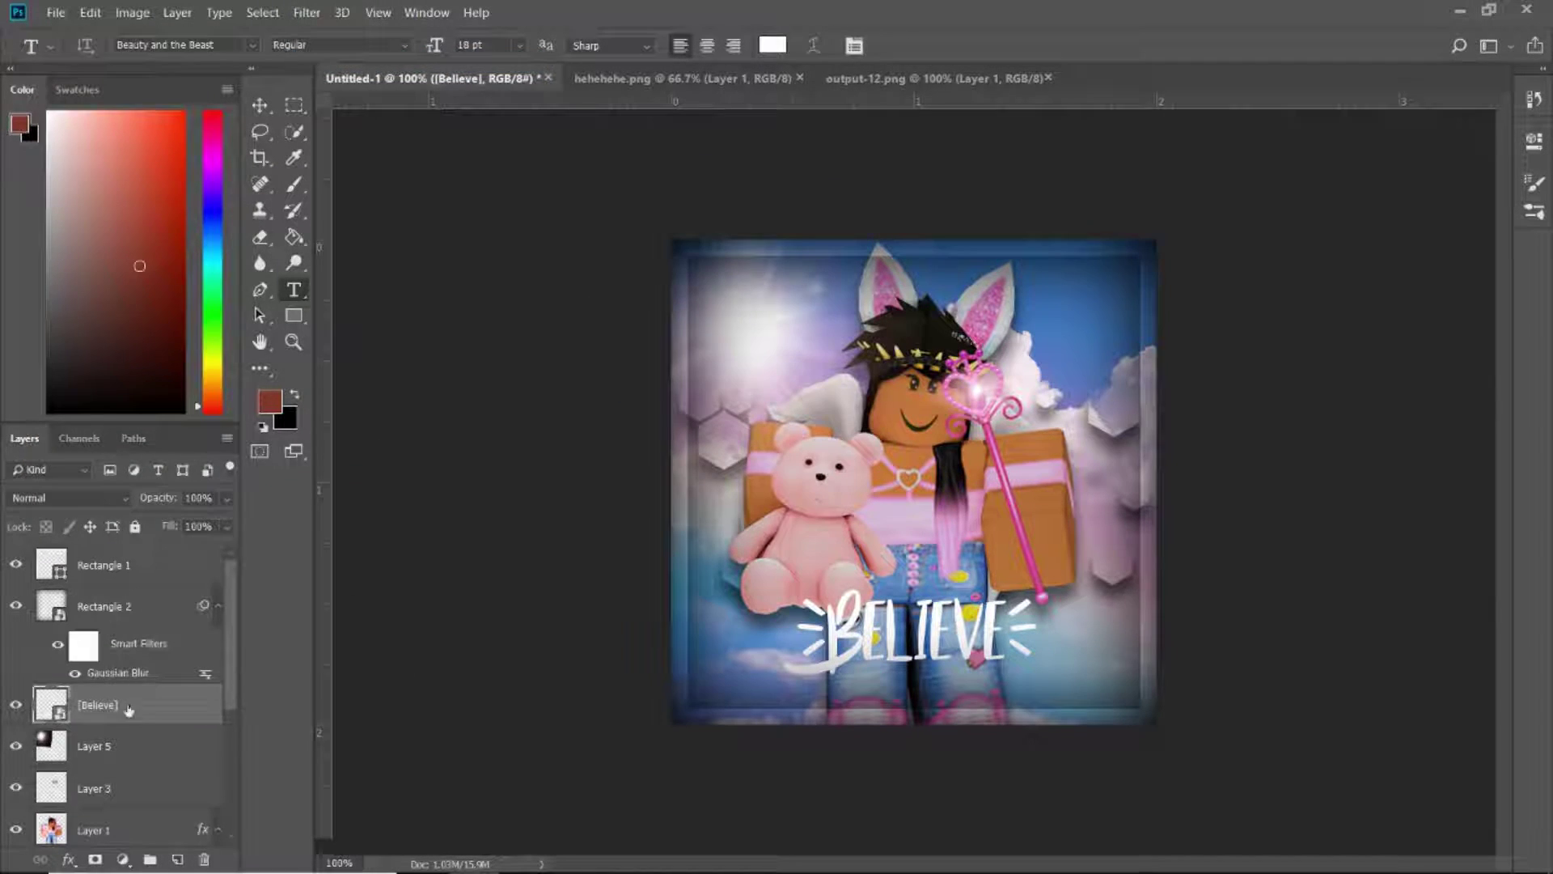
scroll(43, 576, "down", 2)
scroll(43, 576, "up", 2)
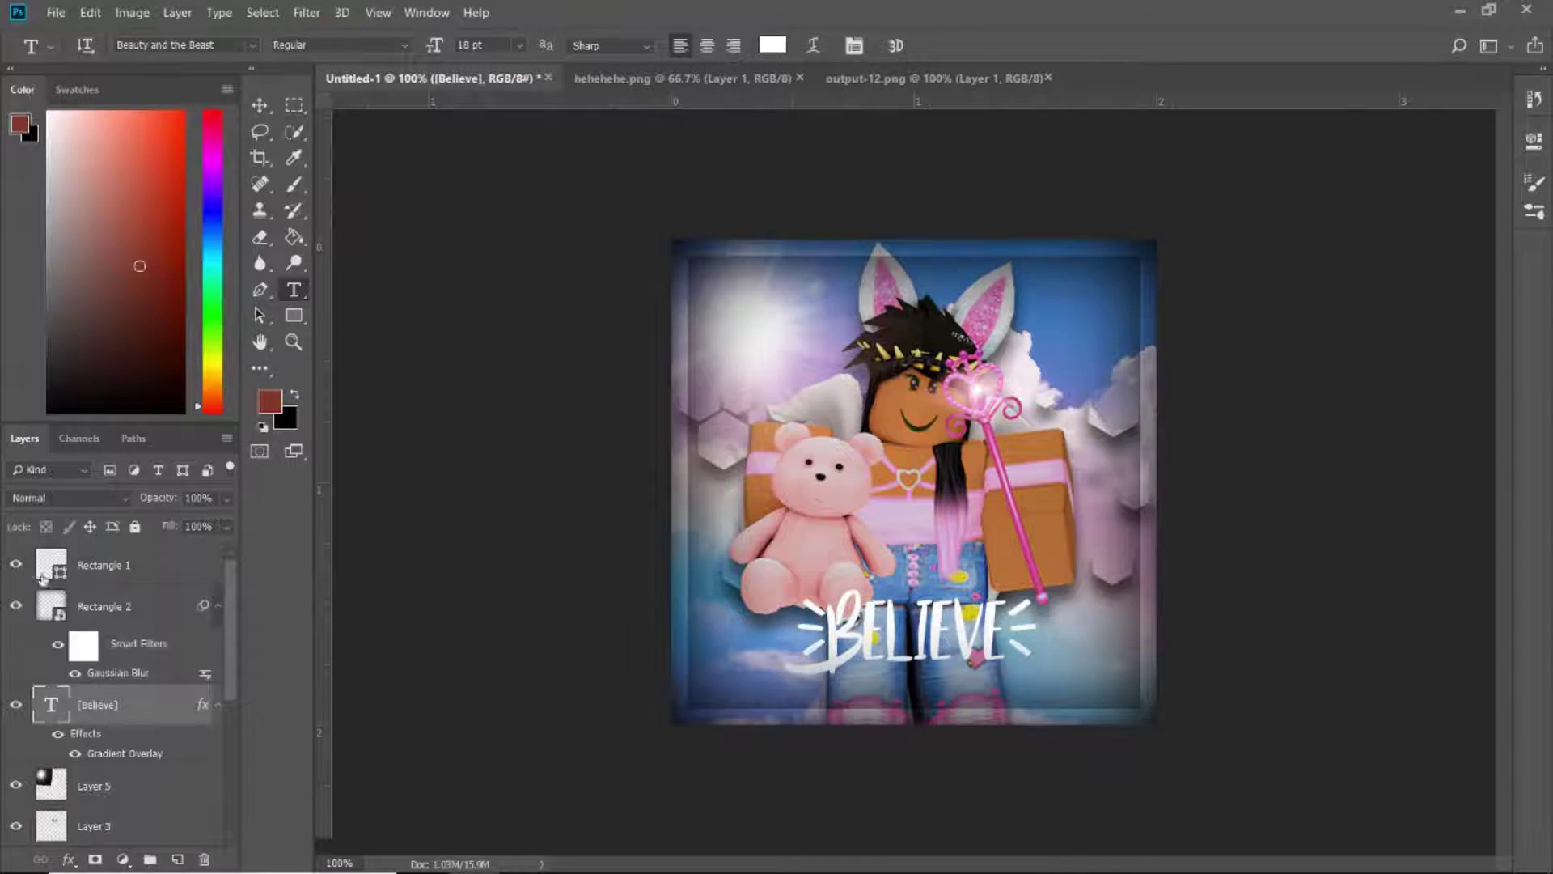
Add an Outer Glow effect to the Believe text
scroll(100, 566, "down", 2)
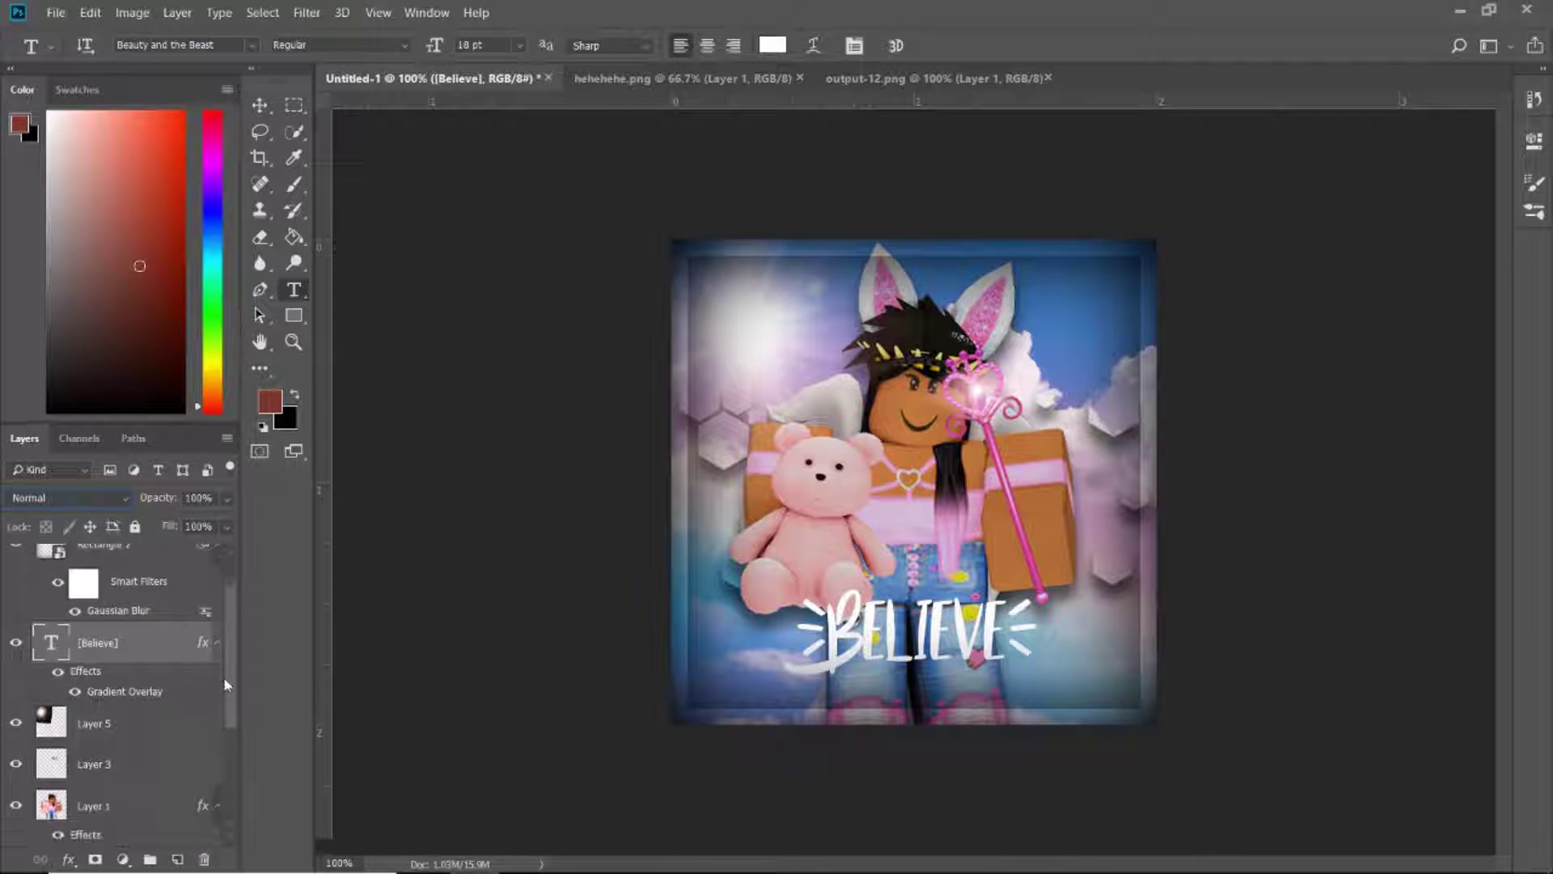
double_click(161, 641)
left_click(55, 551)
left_click(746, 233)
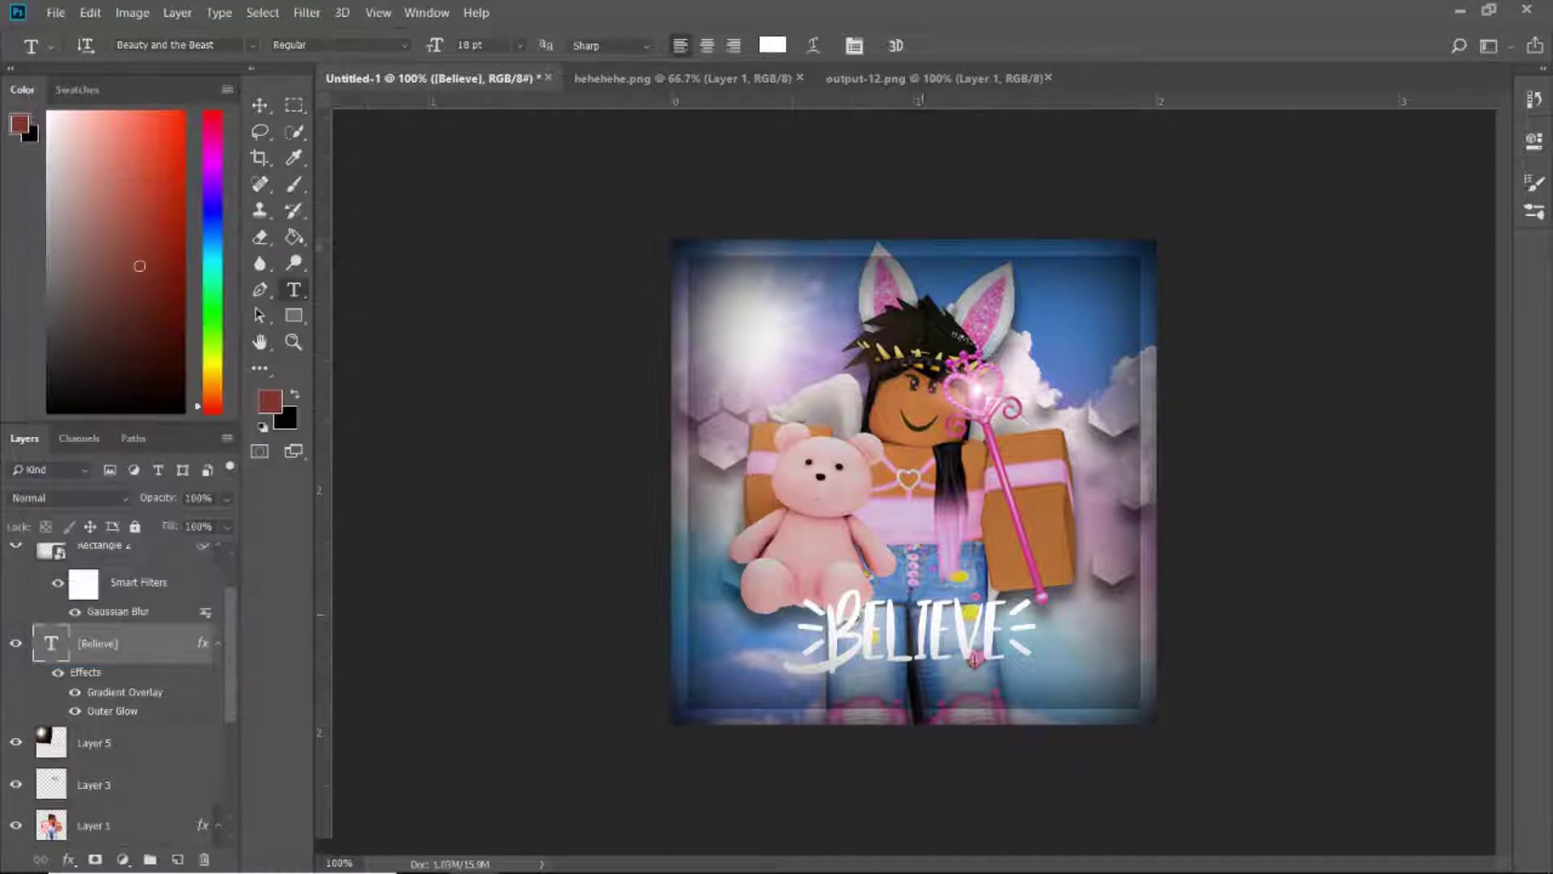
Change the Believe font to Flower Power Personal Use, undoing an accidental 3D extrusion
type("Againts")
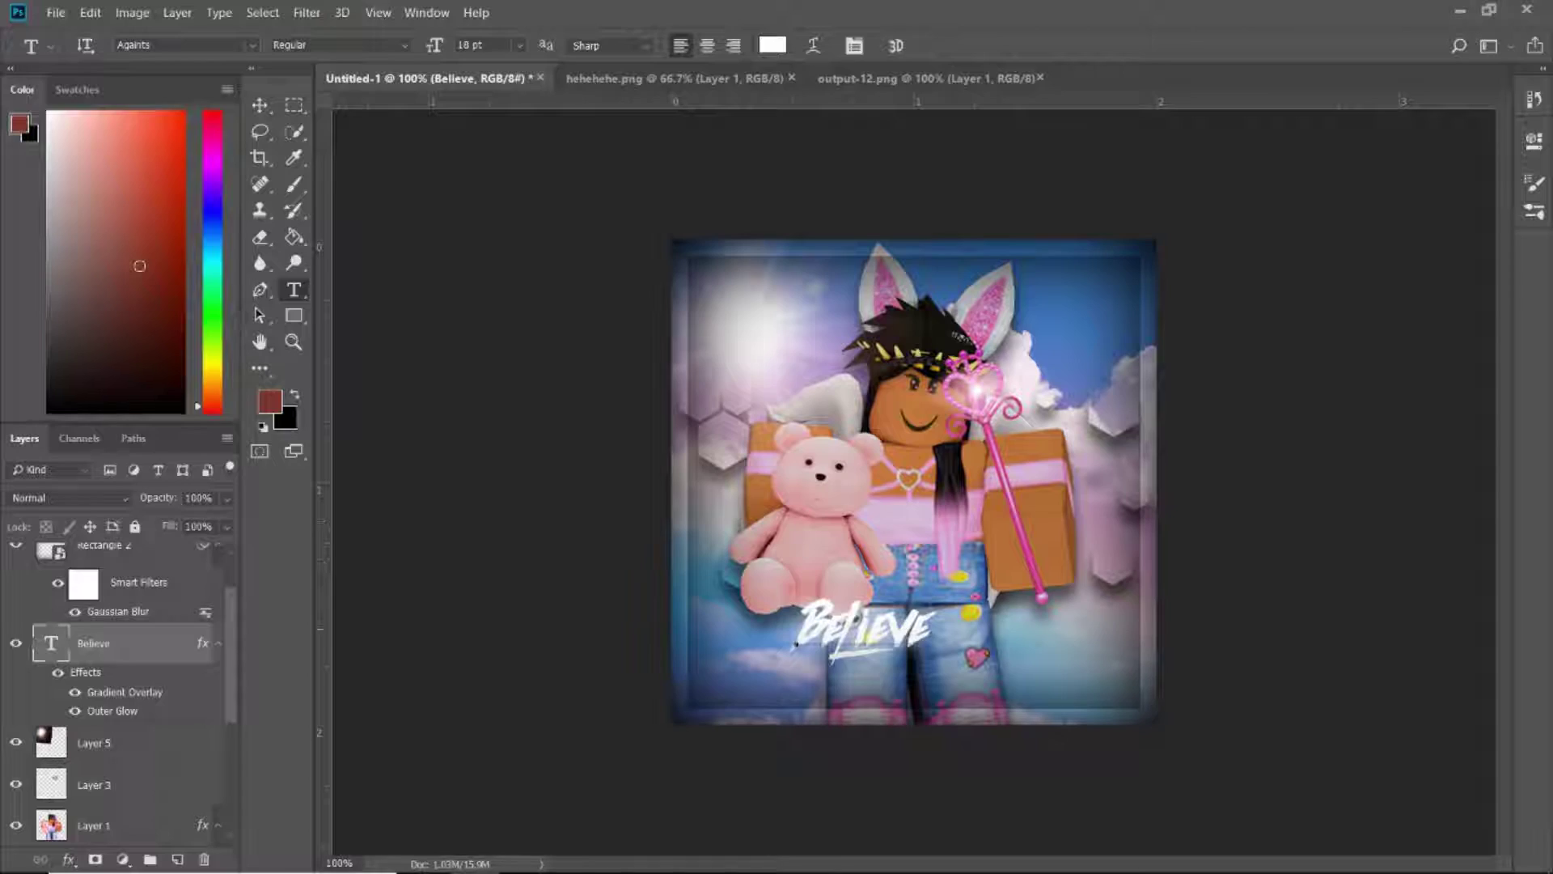
left_click(251, 44)
scroll(394, 687, "down", 5)
scroll(394, 688, "down", 5)
left_click(394, 808)
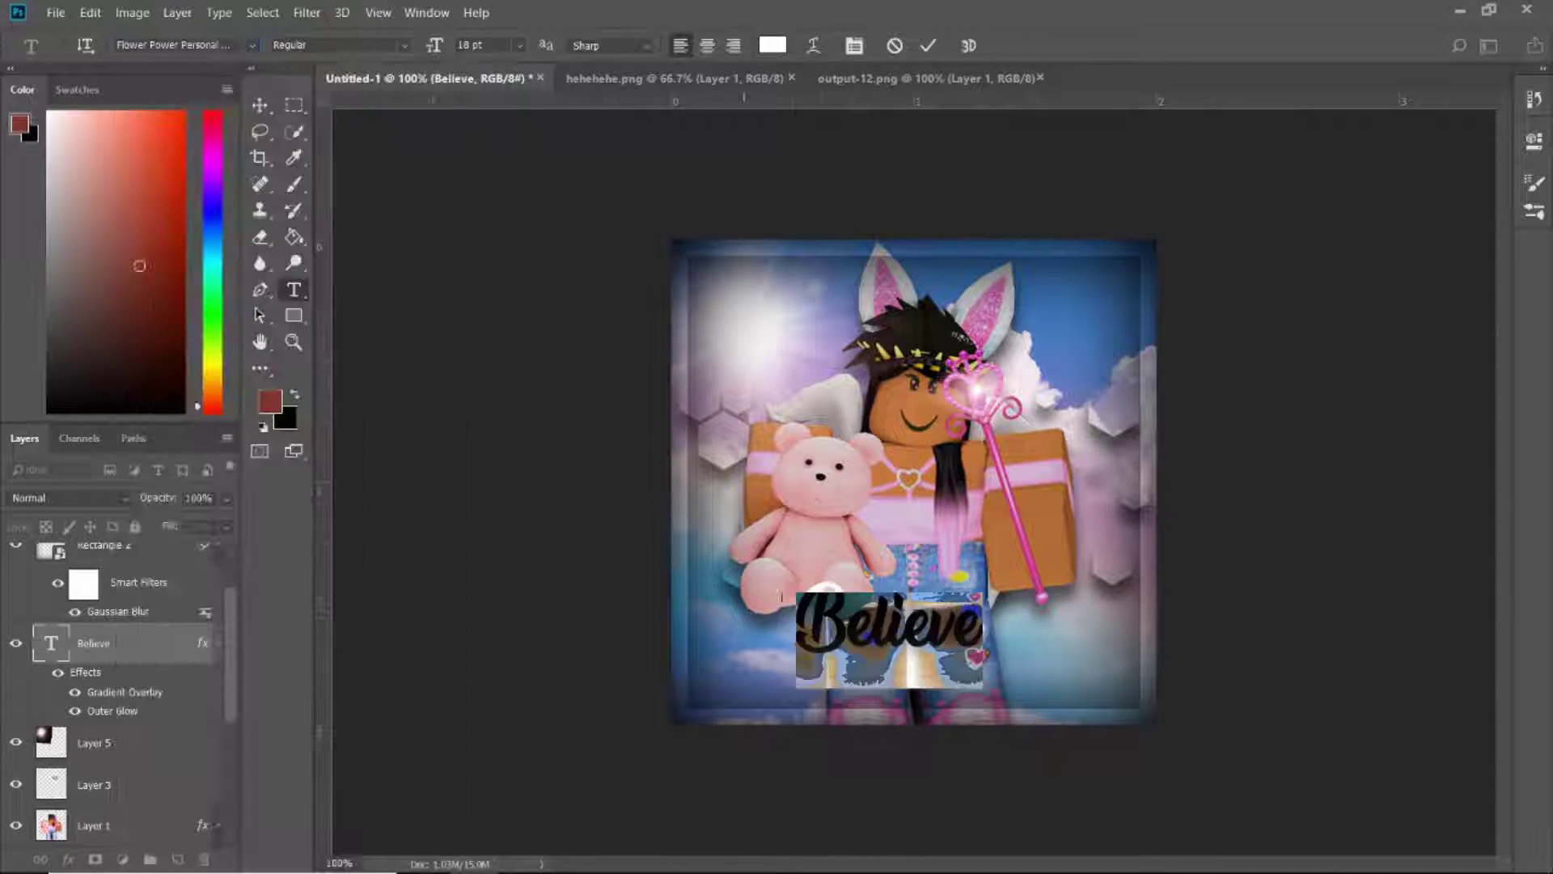
left_click(968, 46)
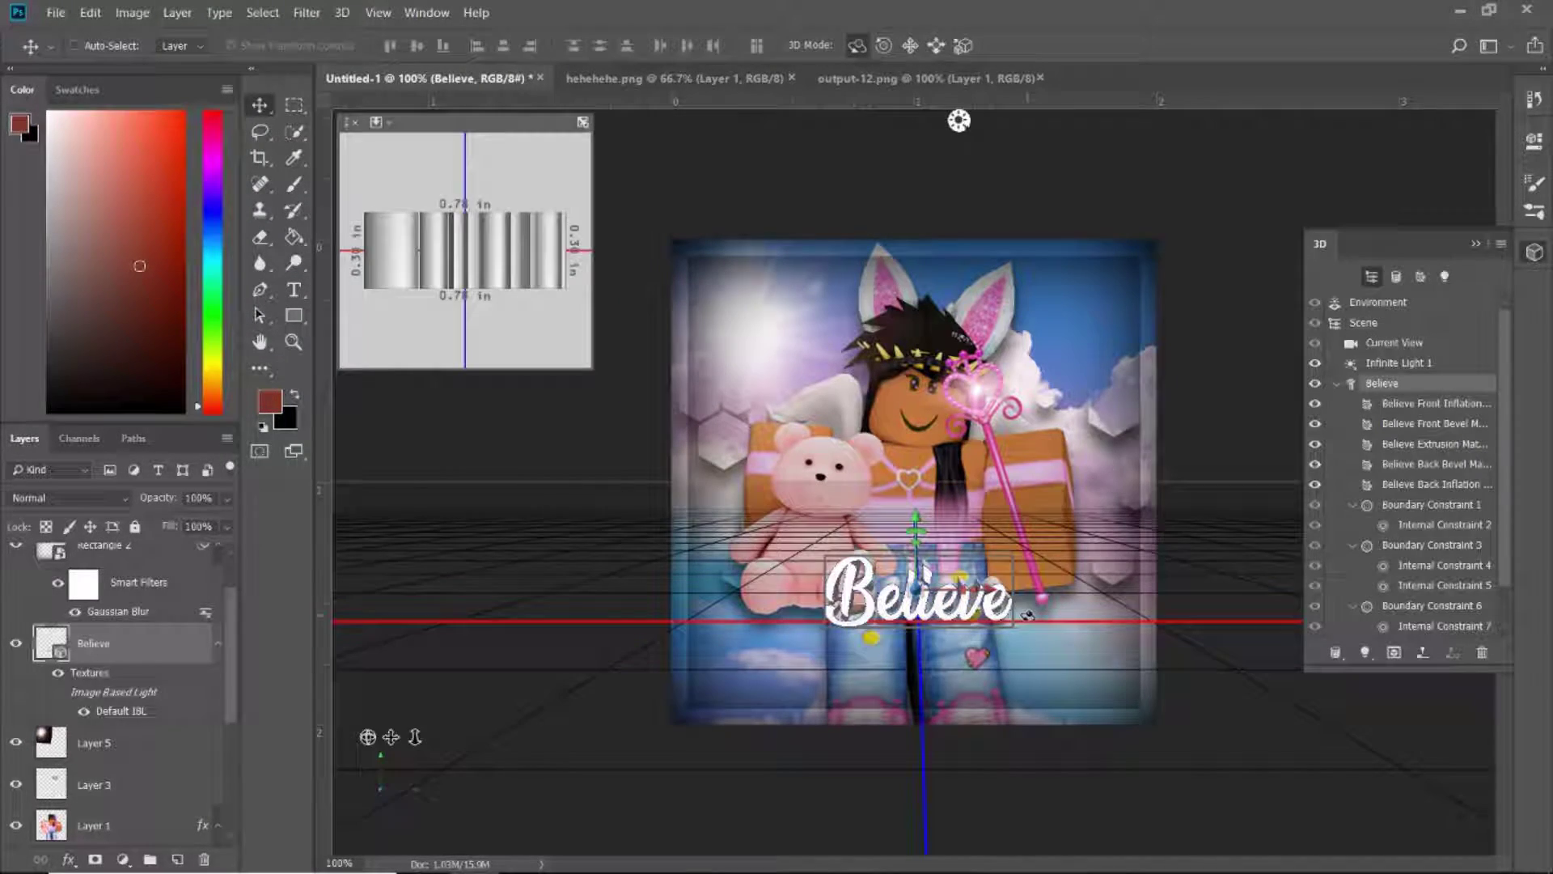
key("ctrl+z")
Move Believe about 60 px lower, stretch it slightly wider, and enable a Pattern Overlay
left_click_drag(868, 643, 868, 692)
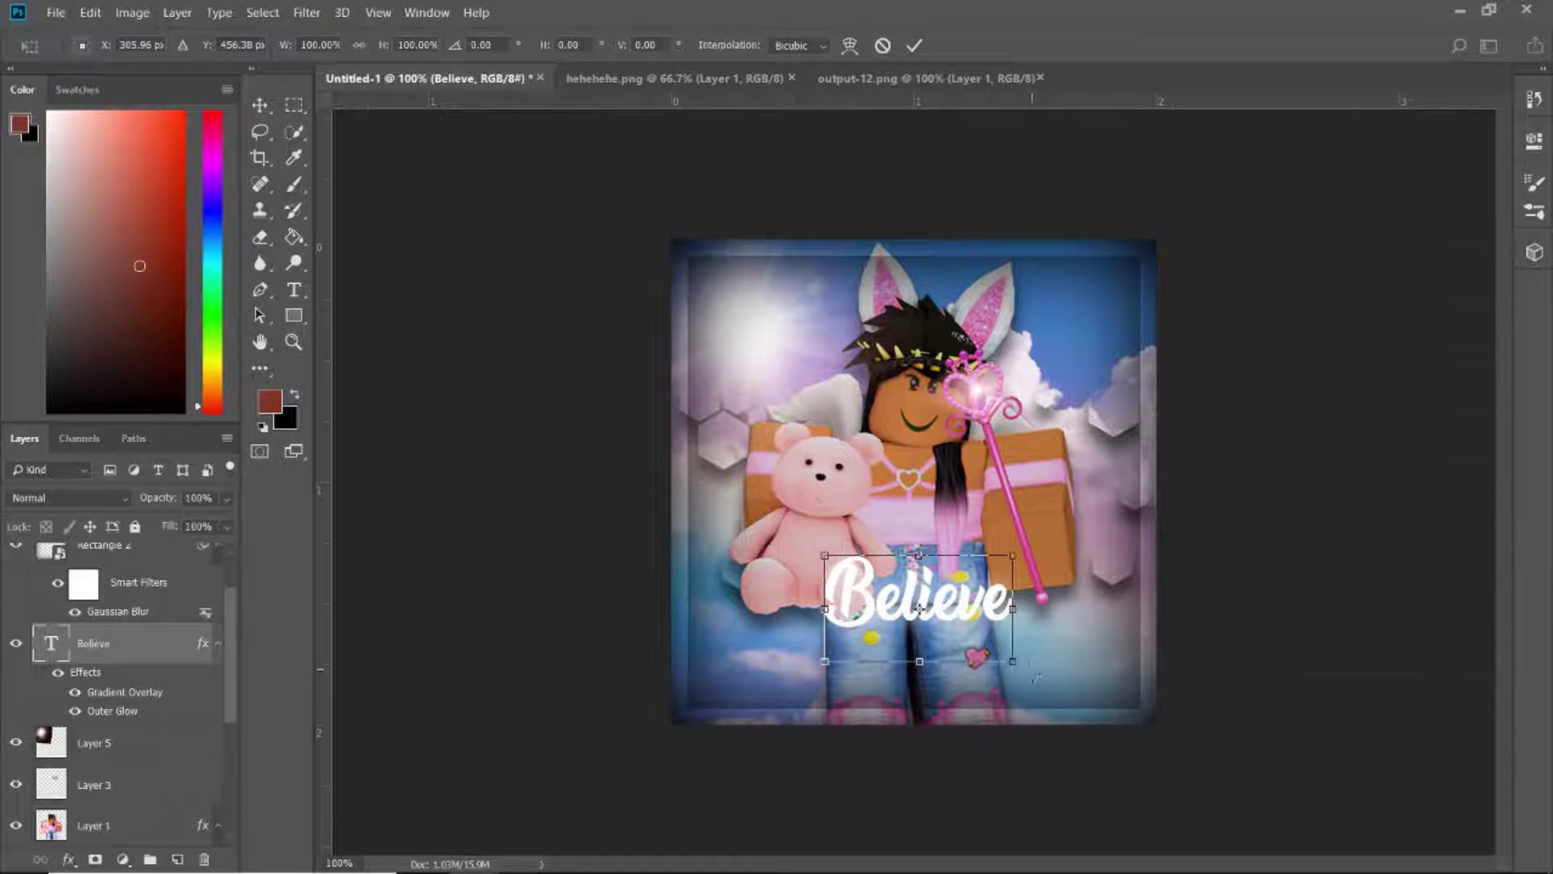
double_click(126, 691)
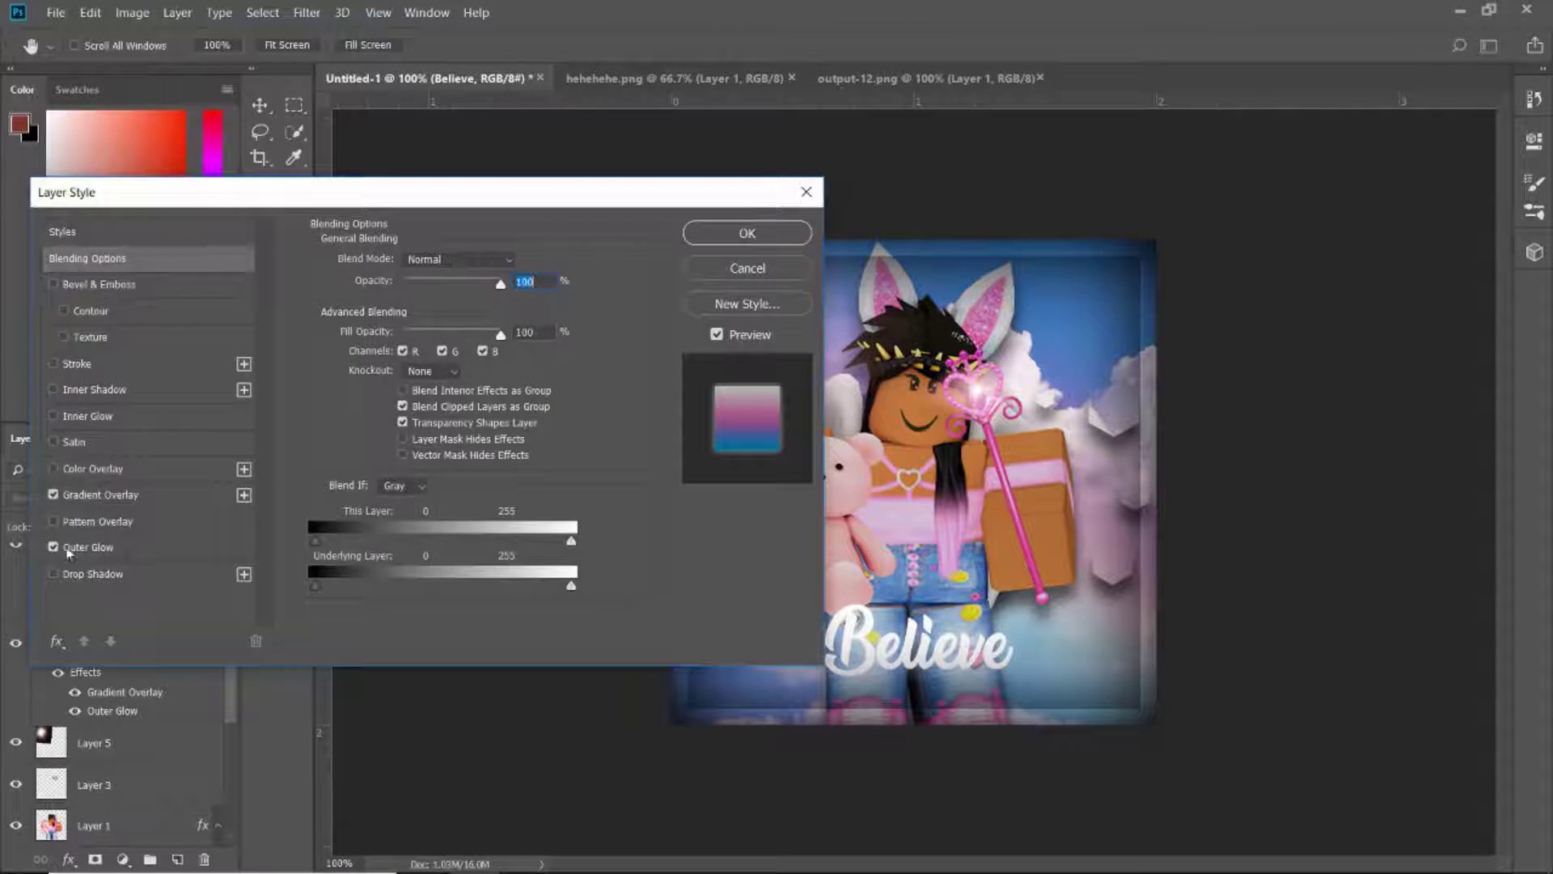
key("Return")
key("ctrl+t")
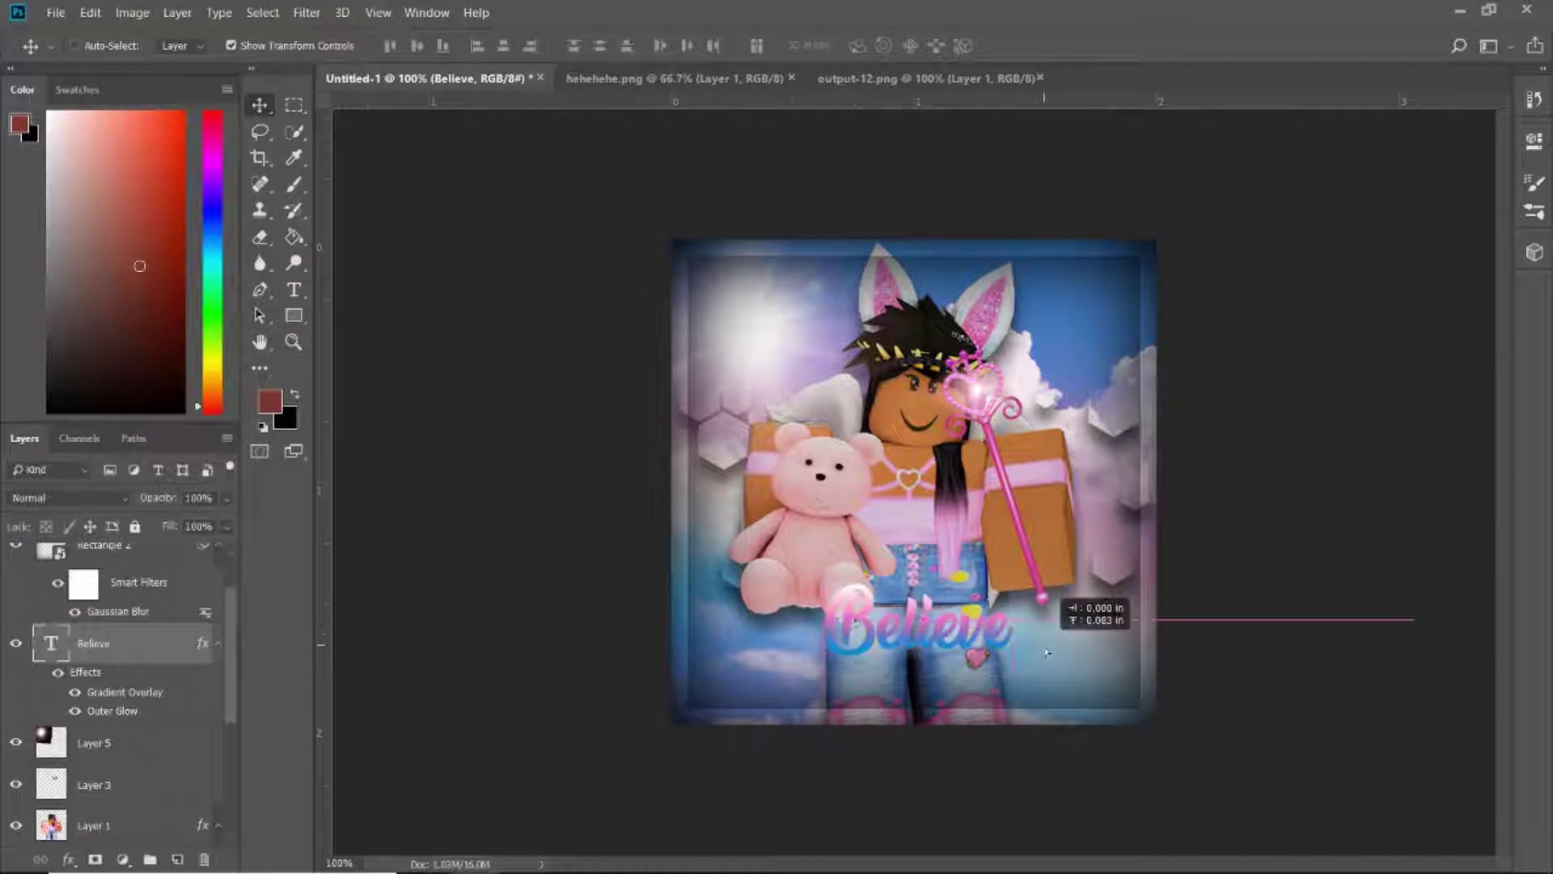
left_click_drag(1015, 645, 1018, 645)
key("Return")
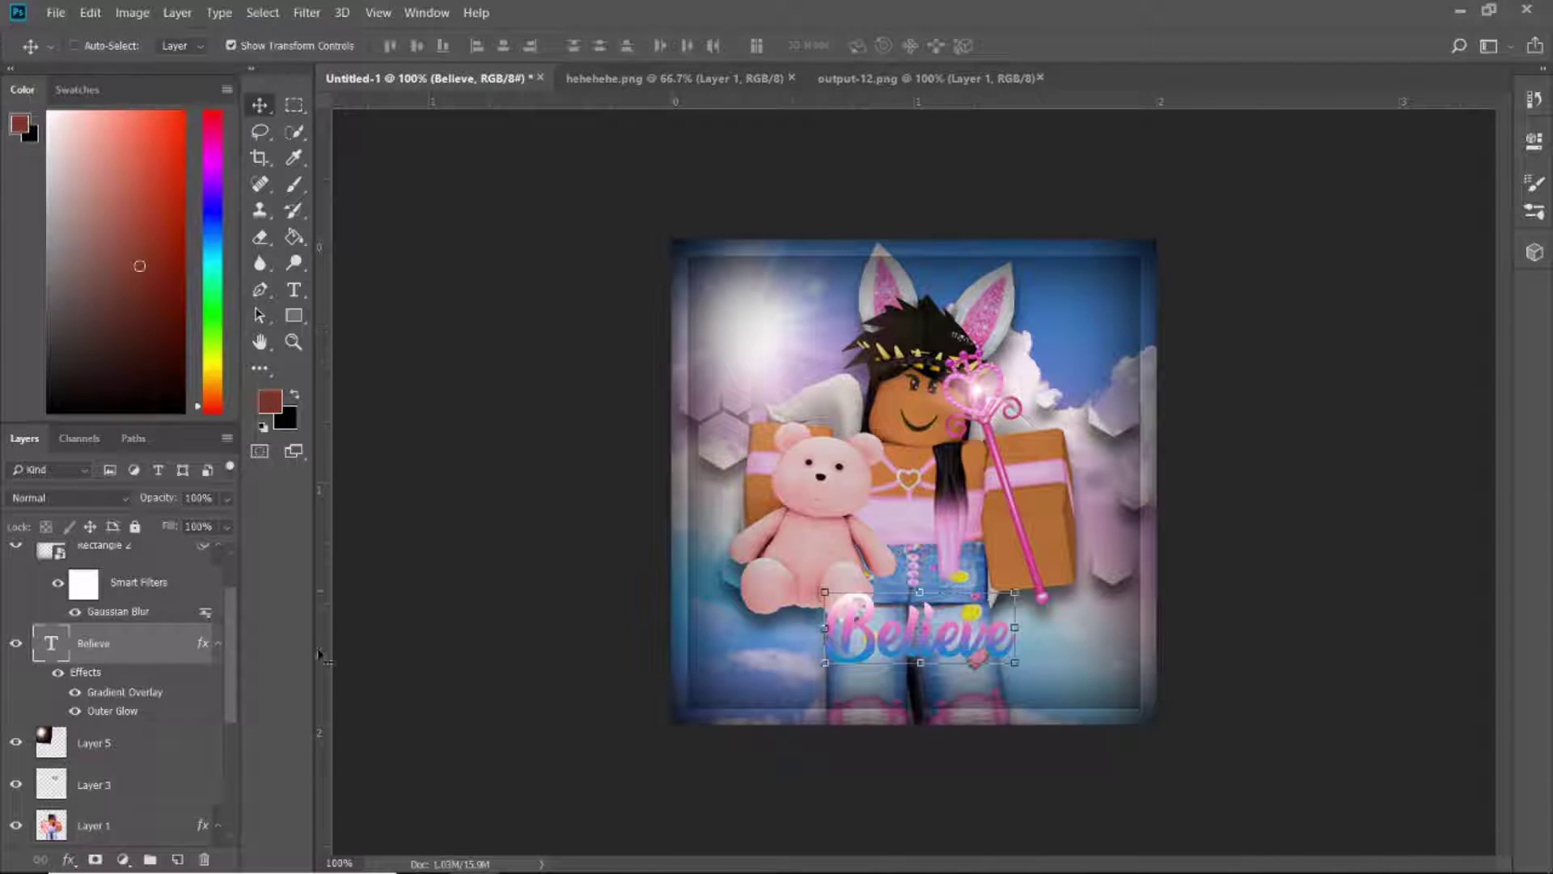
double_click(85, 671)
left_click(97, 521)
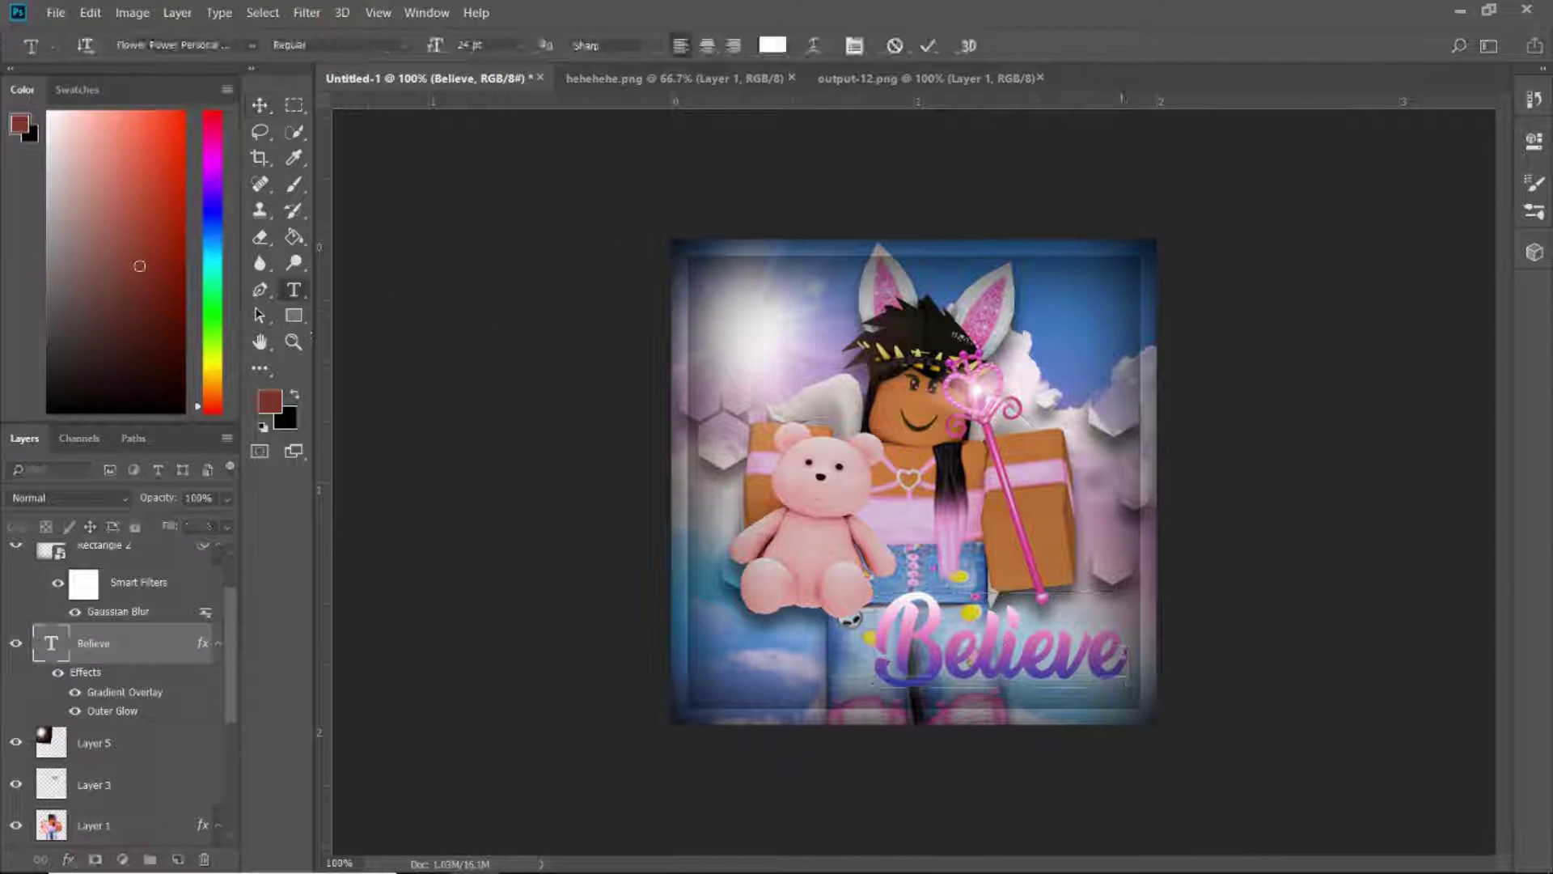
Retitle the text 'Angel' in the Flower Power script and shift it left below the teddy bear
type("Ange")
left_click_drag(1122, 649, 1108, 698)
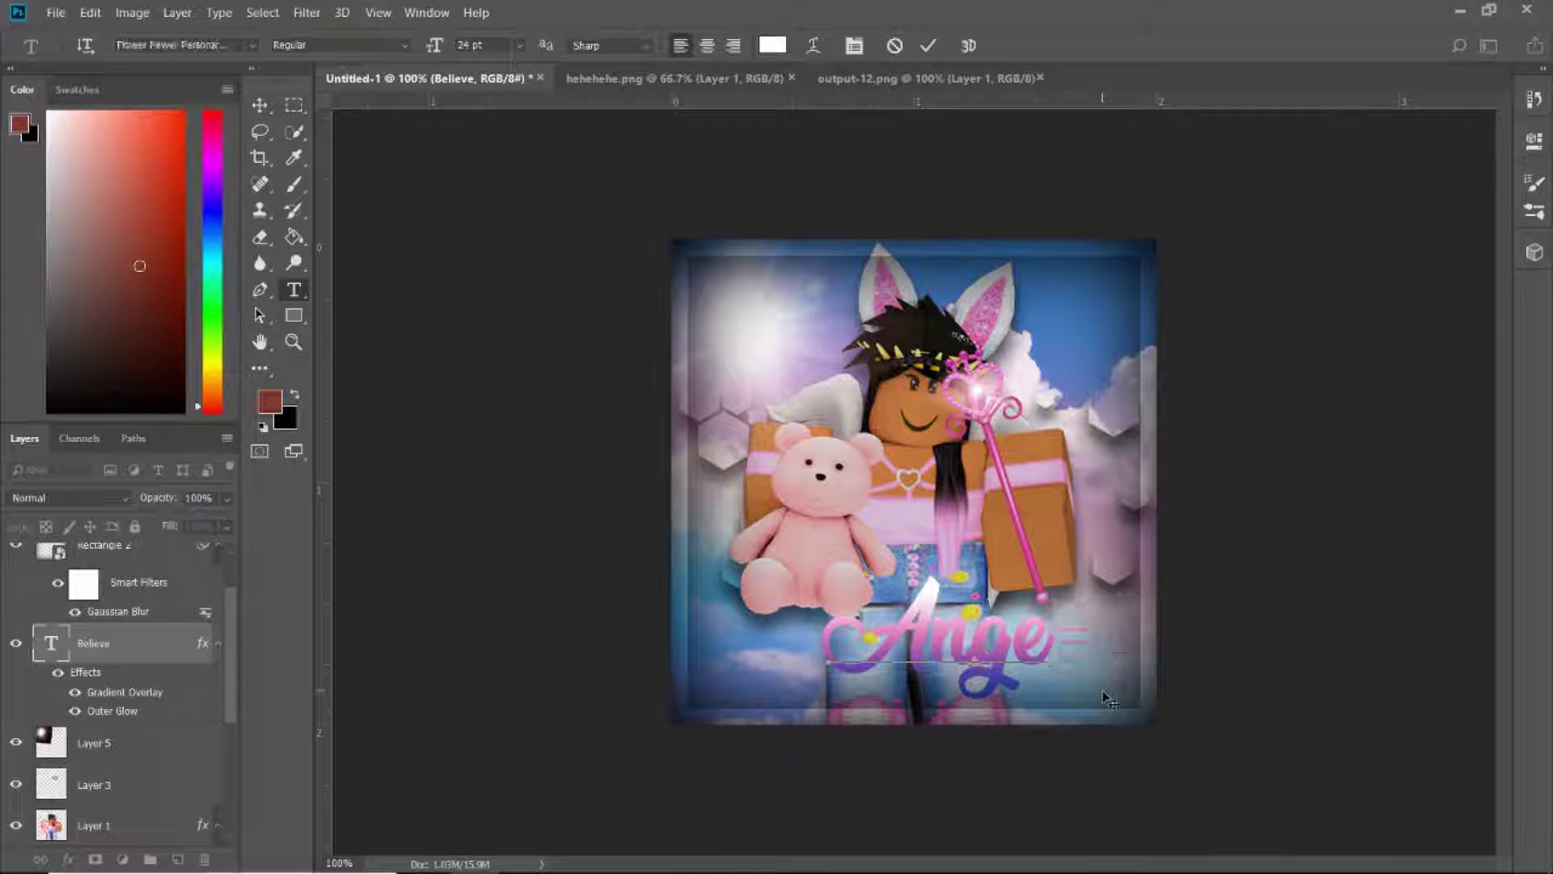
left_click(227, 64)
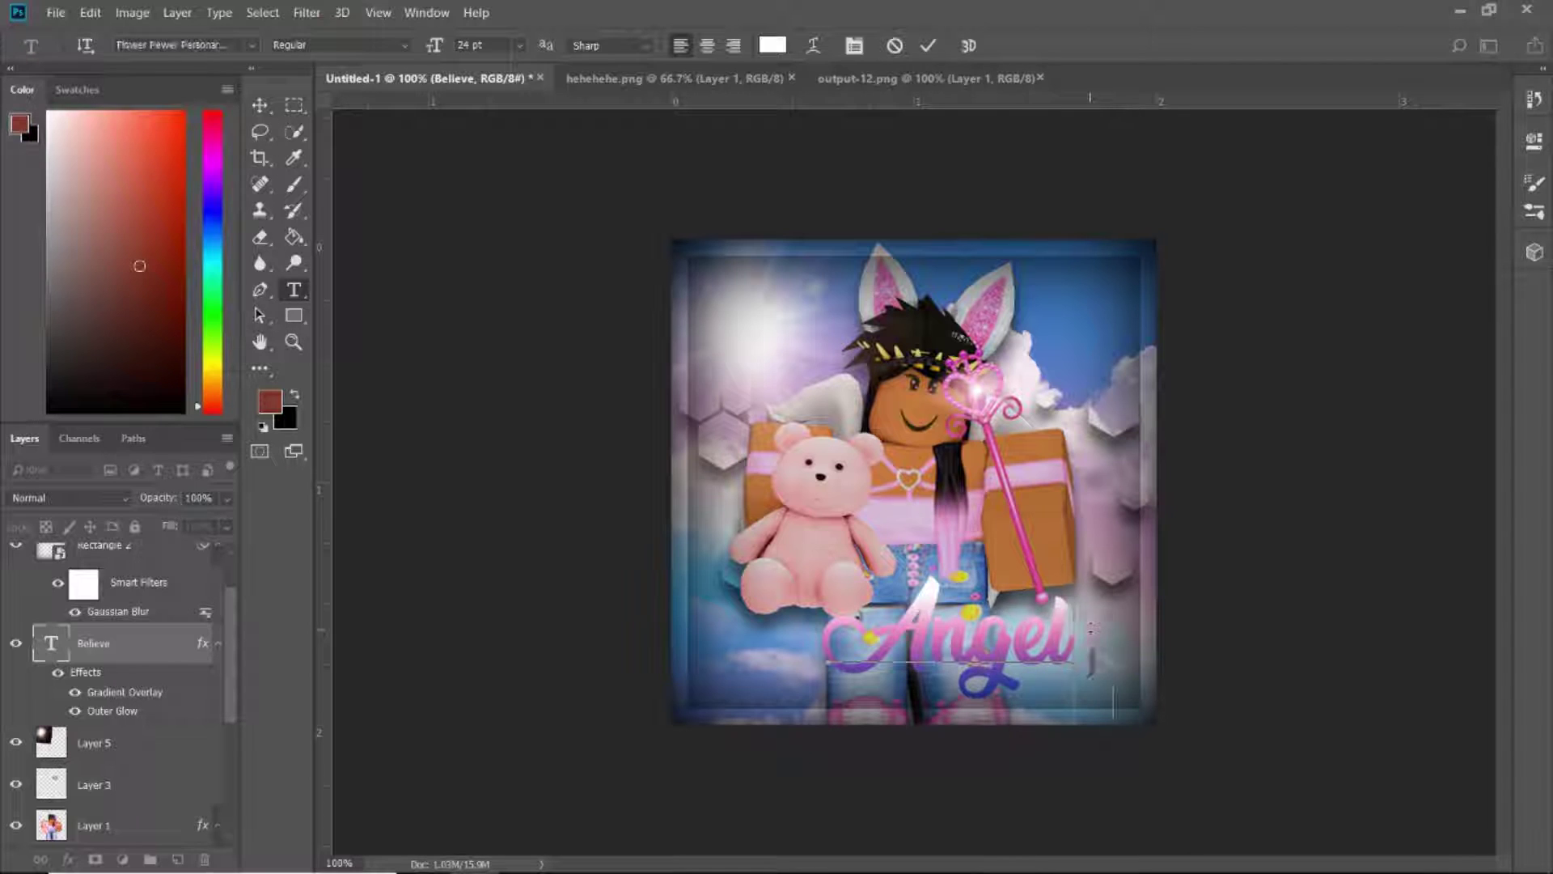
left_click_drag(1197, 736, 1129, 726)
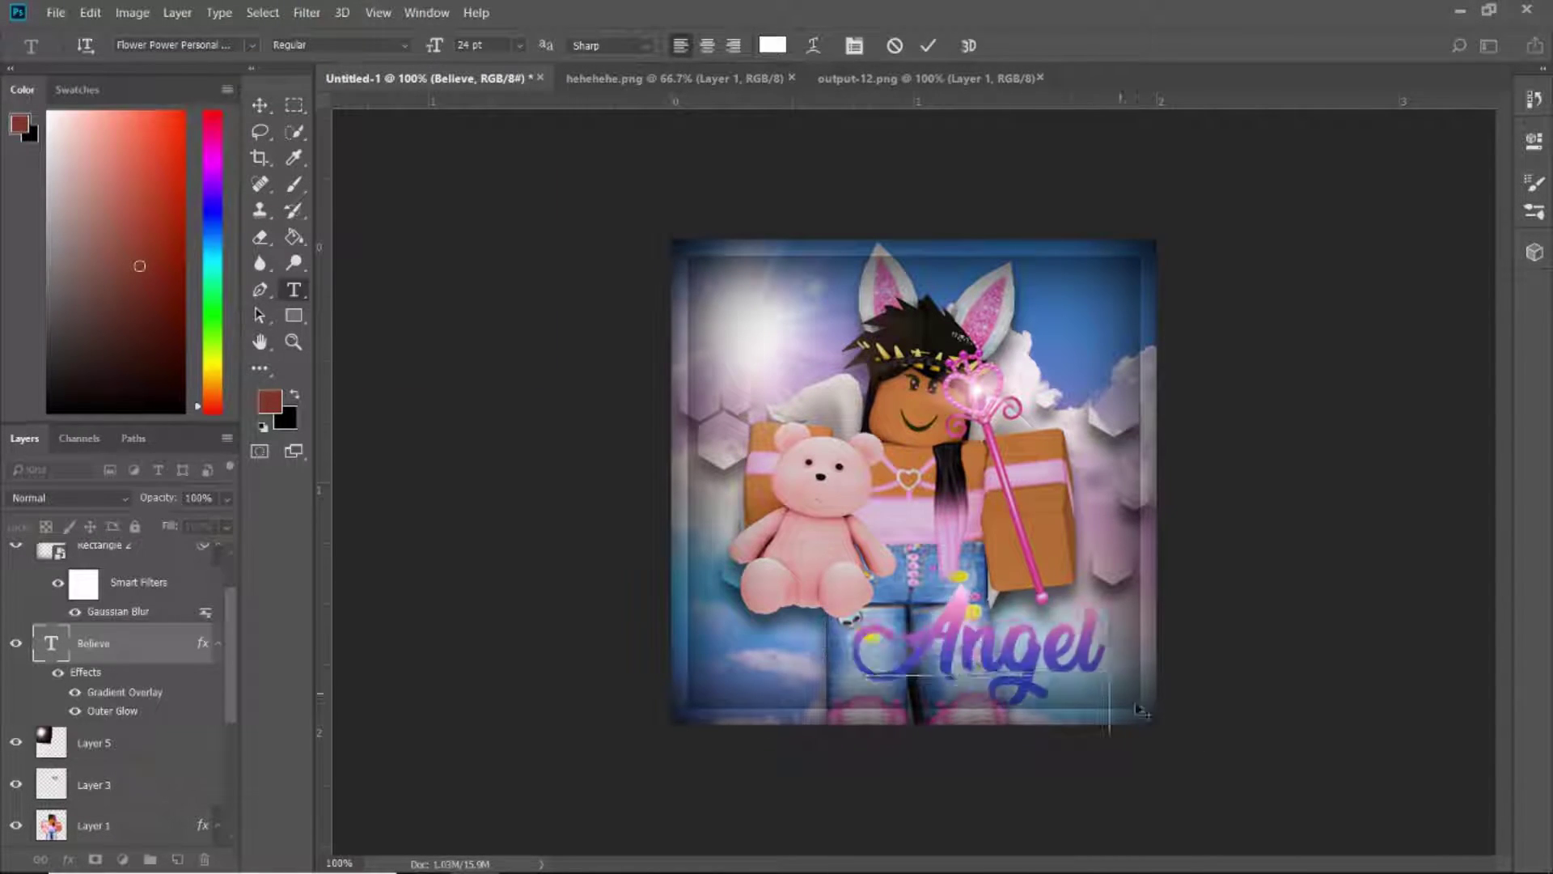
right_click(113, 643)
Give Angel Inner Glow and Bevel & Emboss with a custom shadow colour, removing Inner Shadow
left_click(141, 13)
left_click(87, 416)
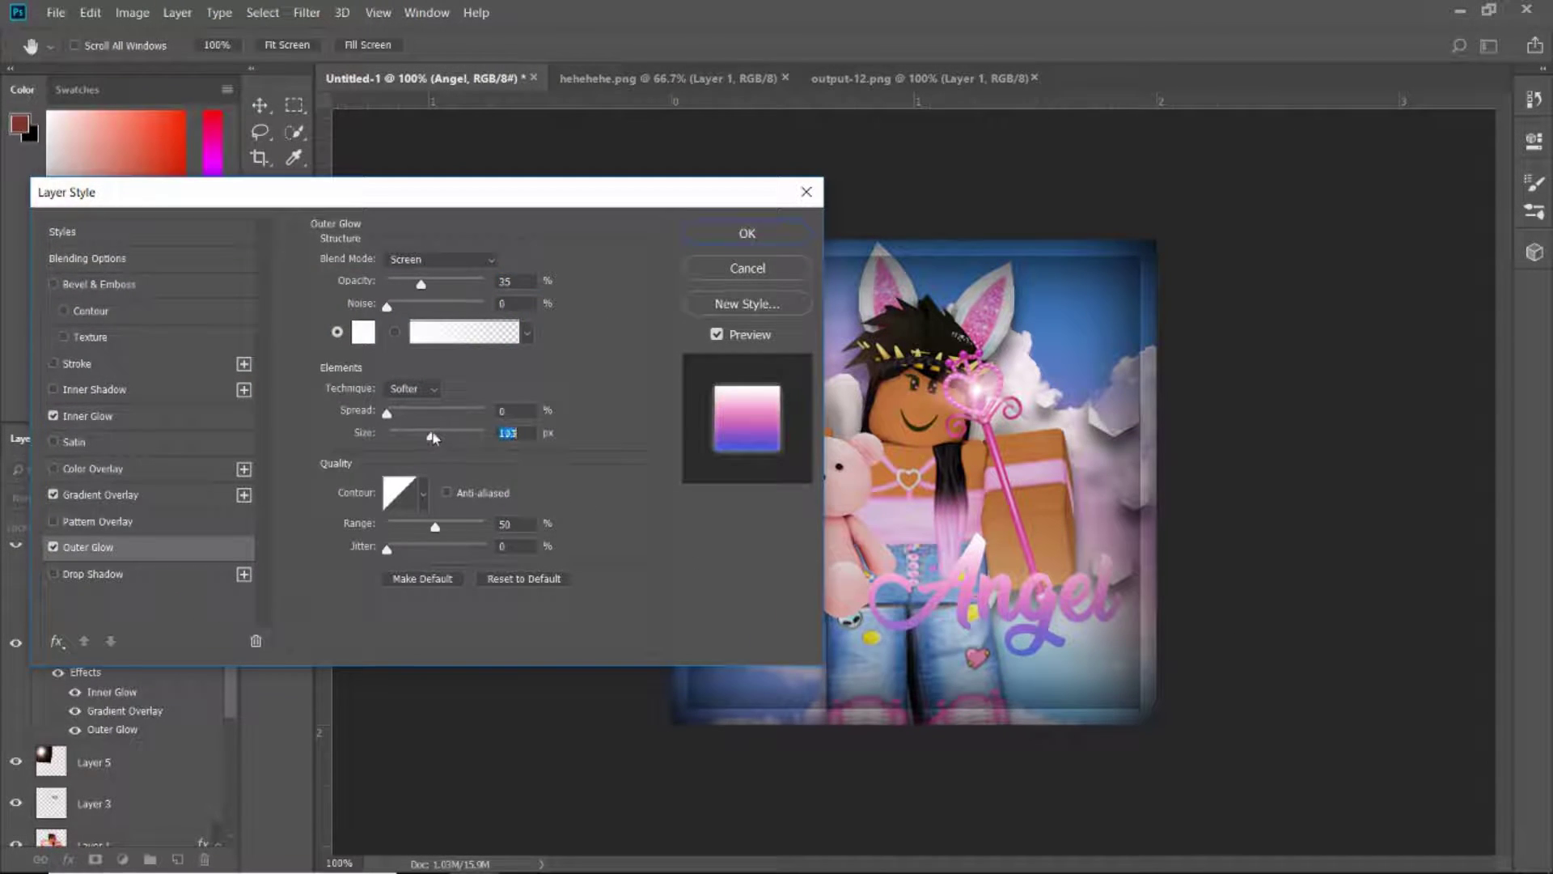
left_click(54, 389)
left_click(89, 284)
left_click(529, 577)
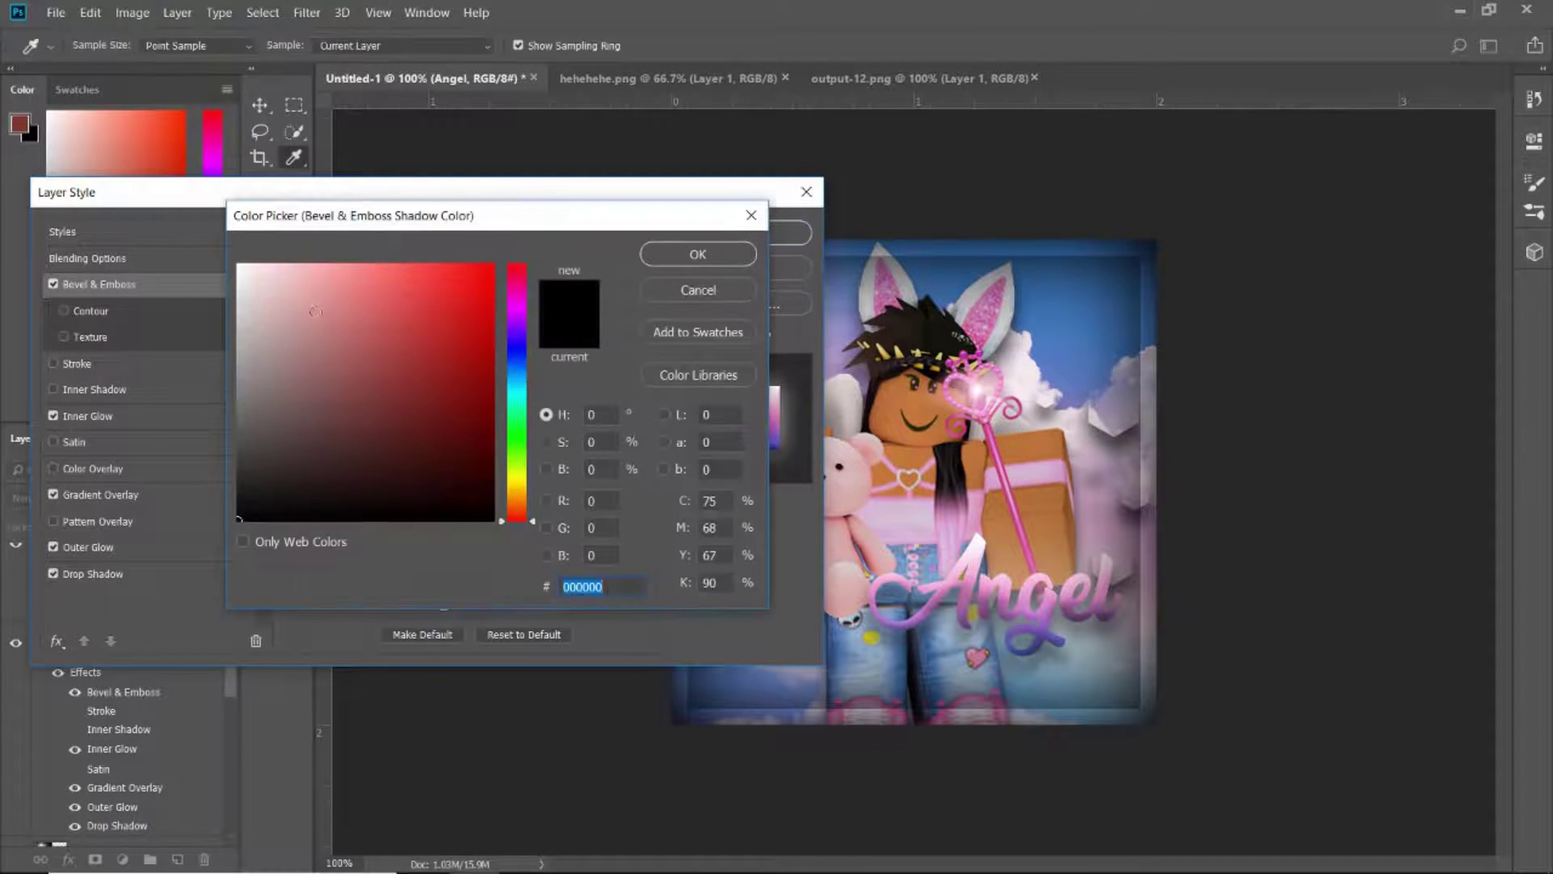
left_click(697, 253)
left_click(746, 232)
left_click(64, 711)
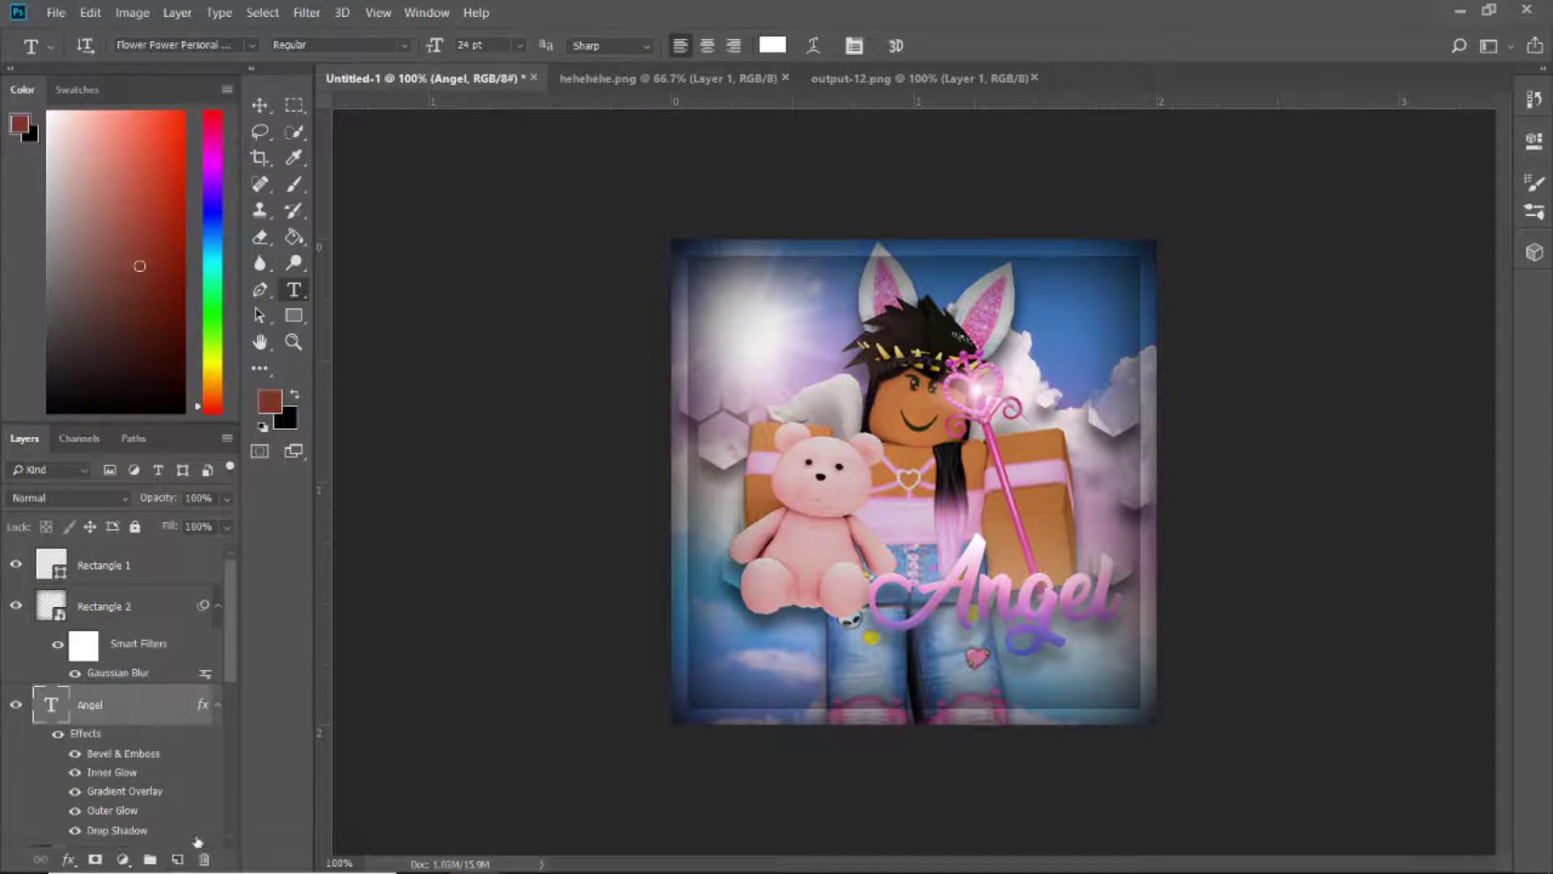
Try painting a white edge glow across the top, then cancel the blur and undo it
key("d")
key("x")
key("b")
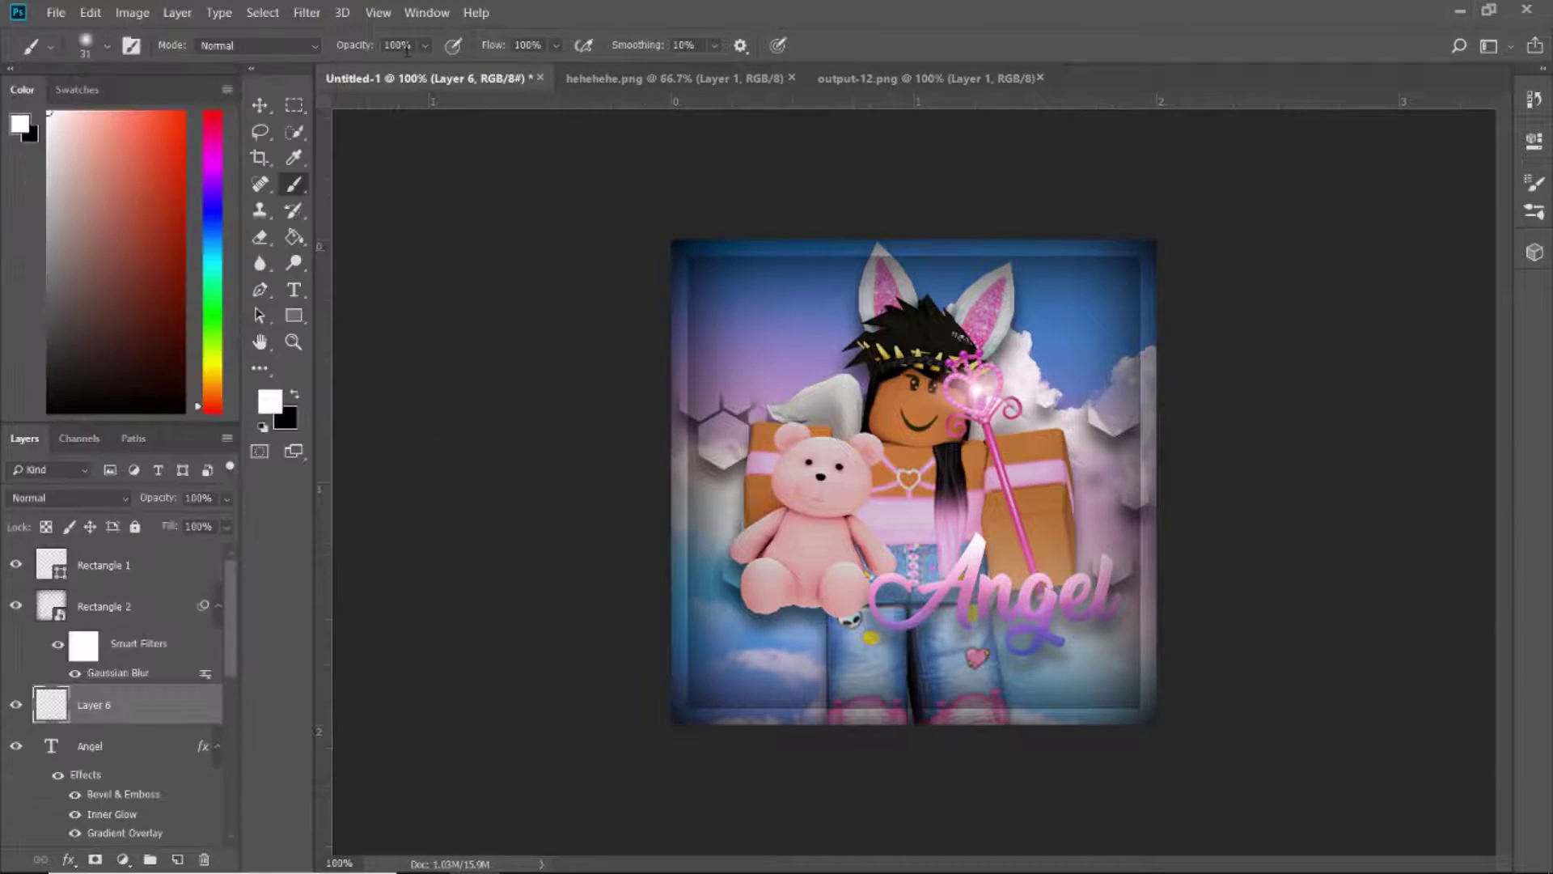
left_click_drag(706, 279, 1133, 267)
left_click(307, 13)
left_click(615, 251)
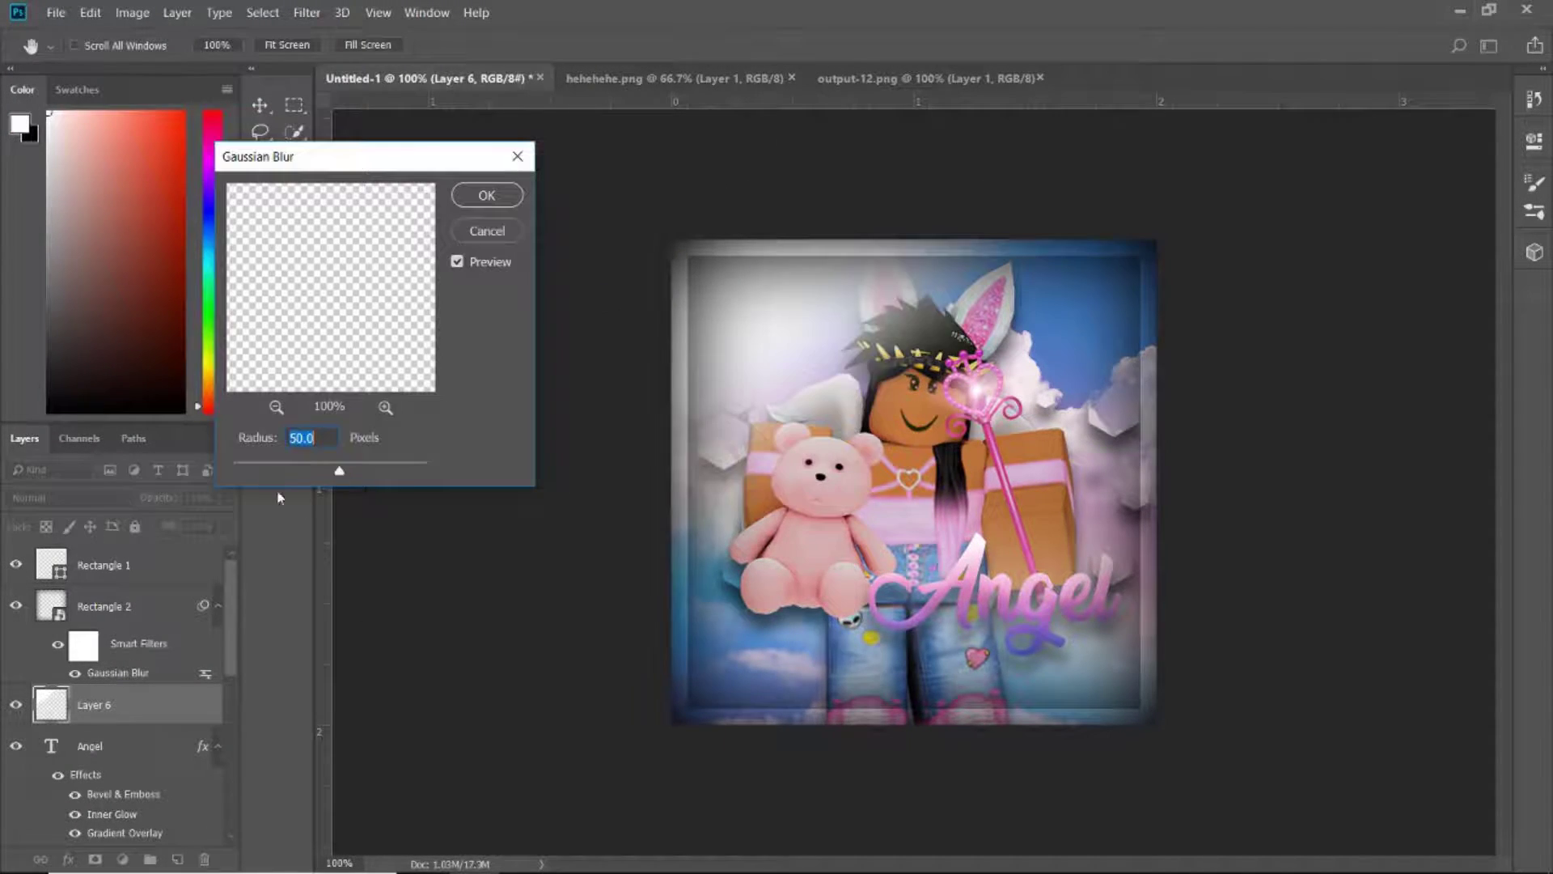
left_click(509, 235)
key("ctrl+z")
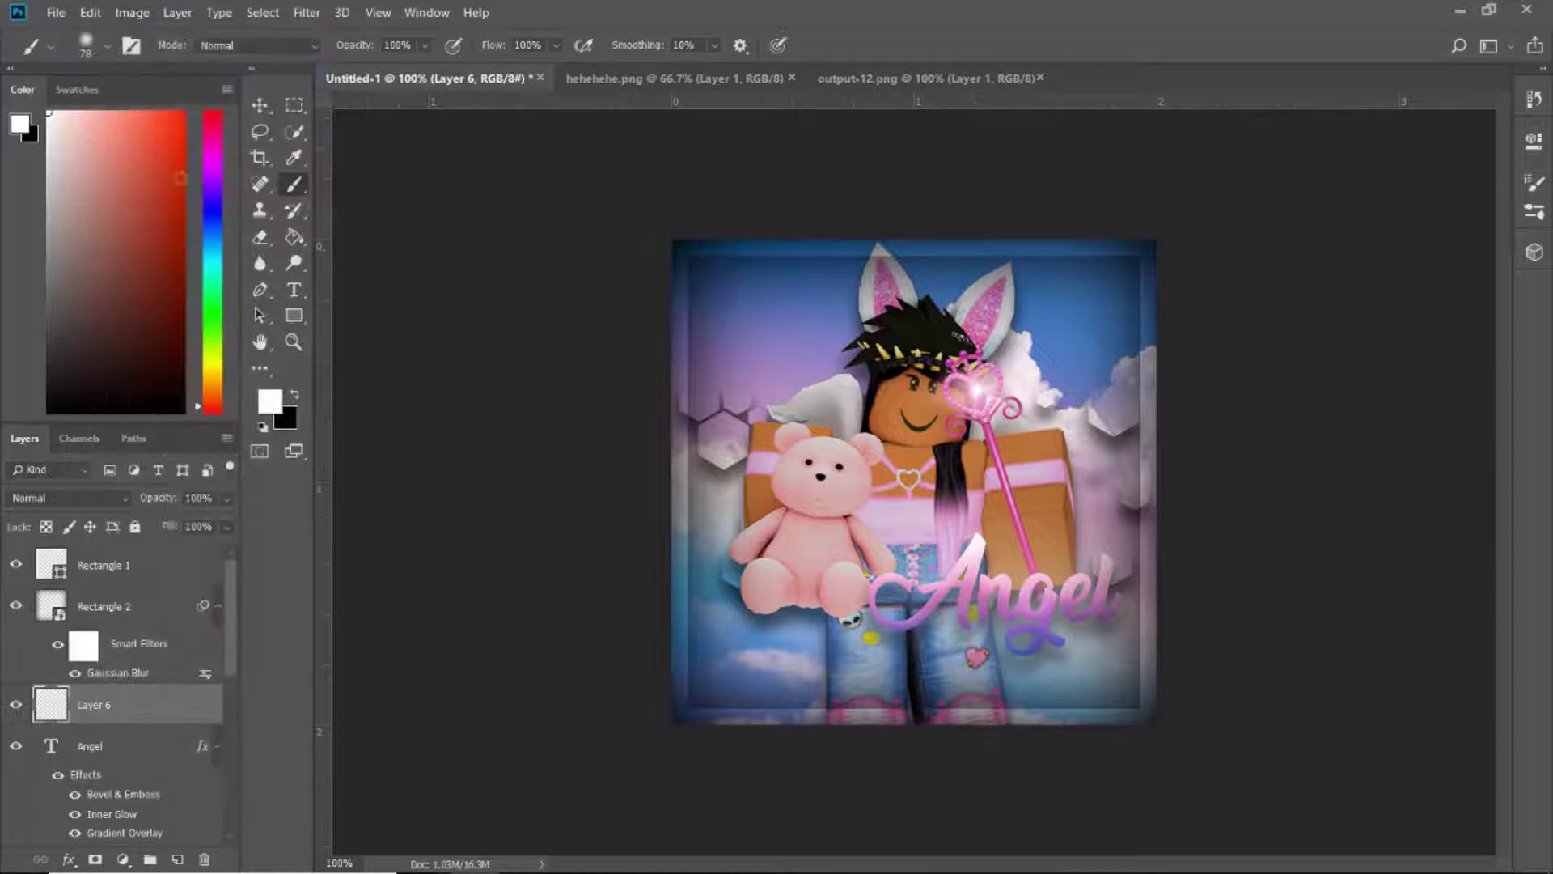
Paint a yellow glow at the upper left and apply Gaussian Blur to it
left_click(212, 376)
left_click(134, 131)
left_click_drag(696, 380, 793, 226)
left_click(306, 13)
left_click(607, 301)
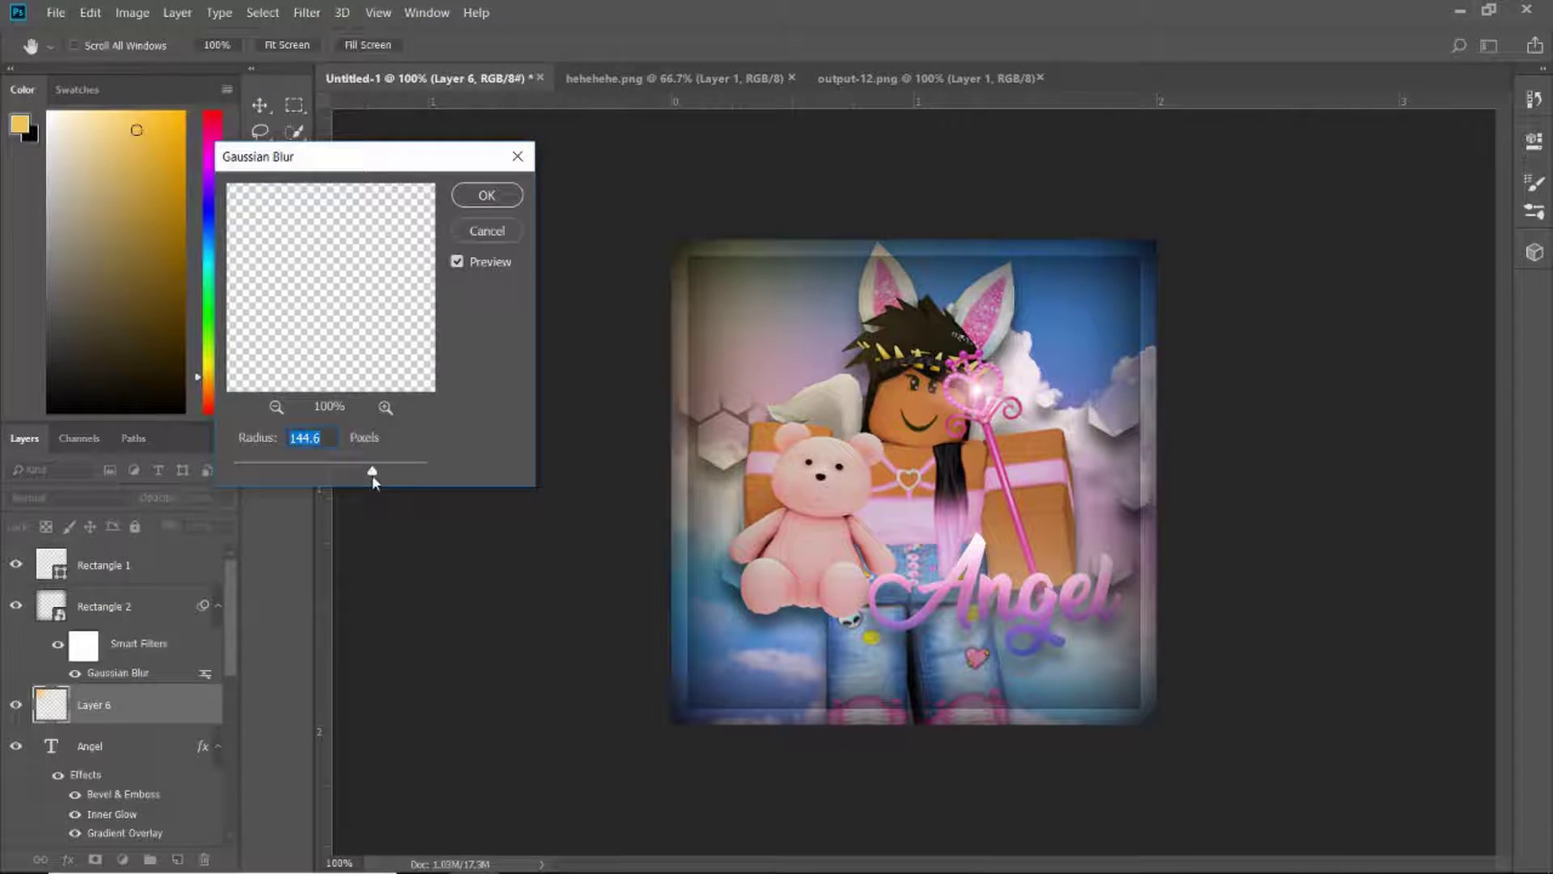
key("Return")
scroll(15, 696, "down", 5)
scroll(14, 696, "down", 2)
Shift the hue of the Layer 5 sunlight with Hue/Saturation
left_click(219, 12)
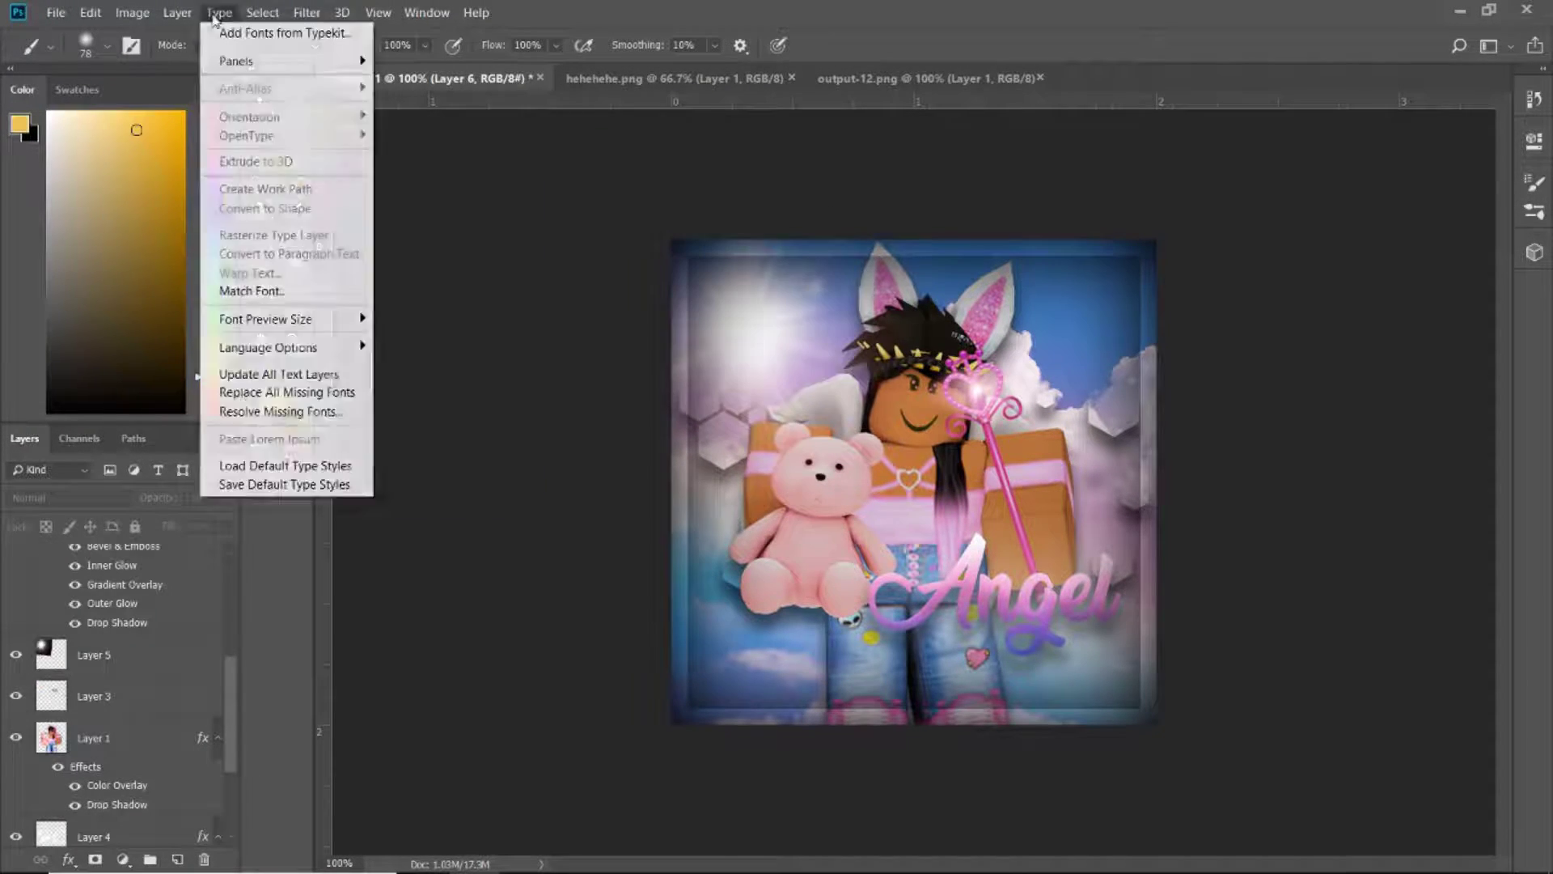
left_click(132, 12)
key("ctrl+u")
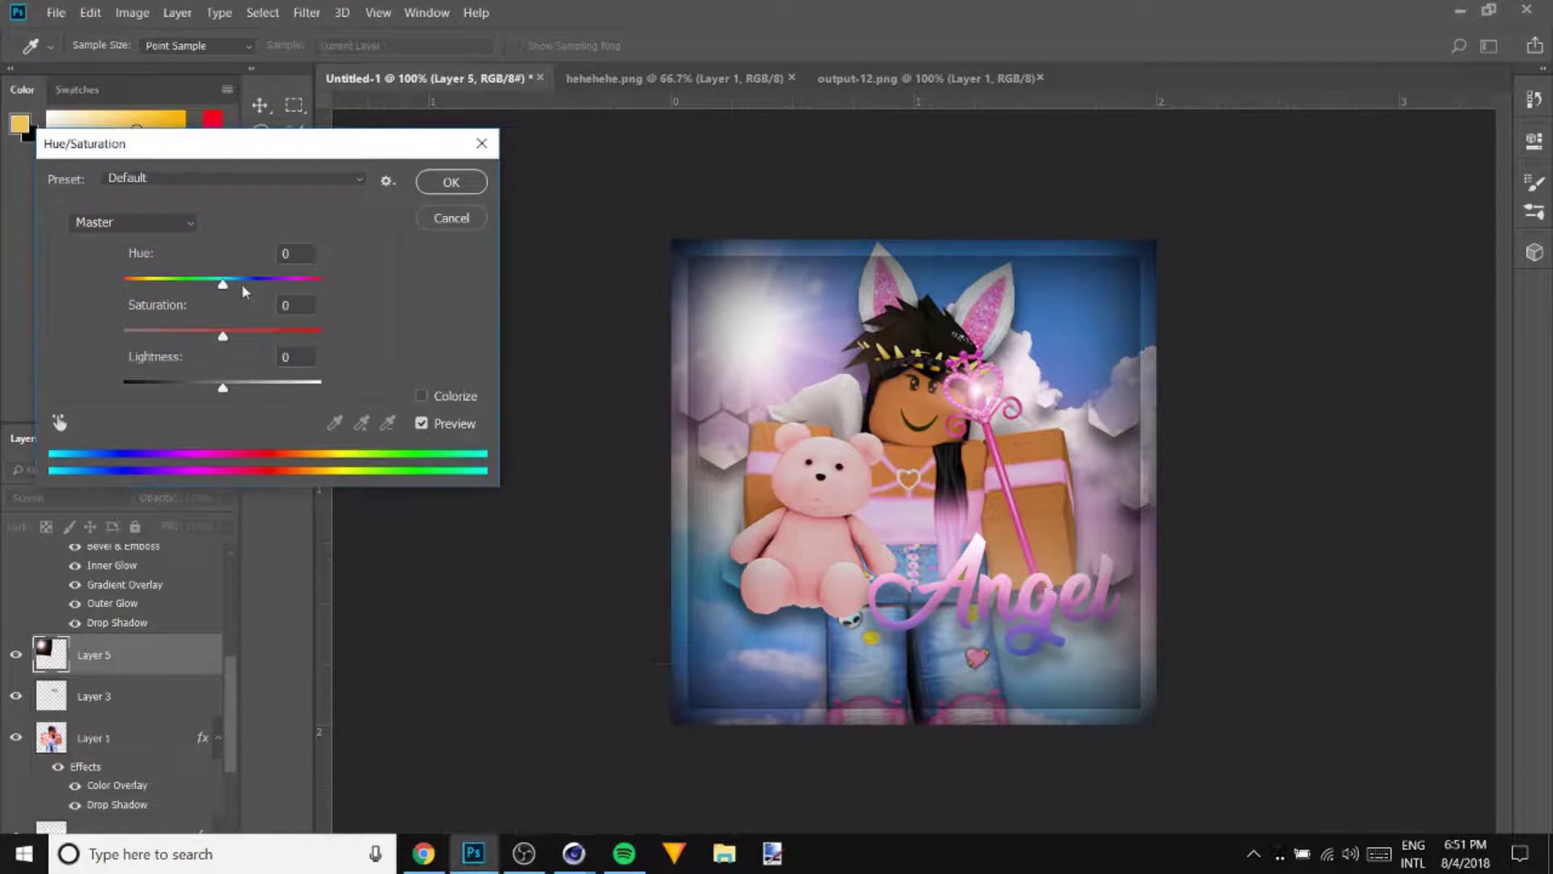
left_click_drag(222, 279, 287, 279)
left_click(134, 222)
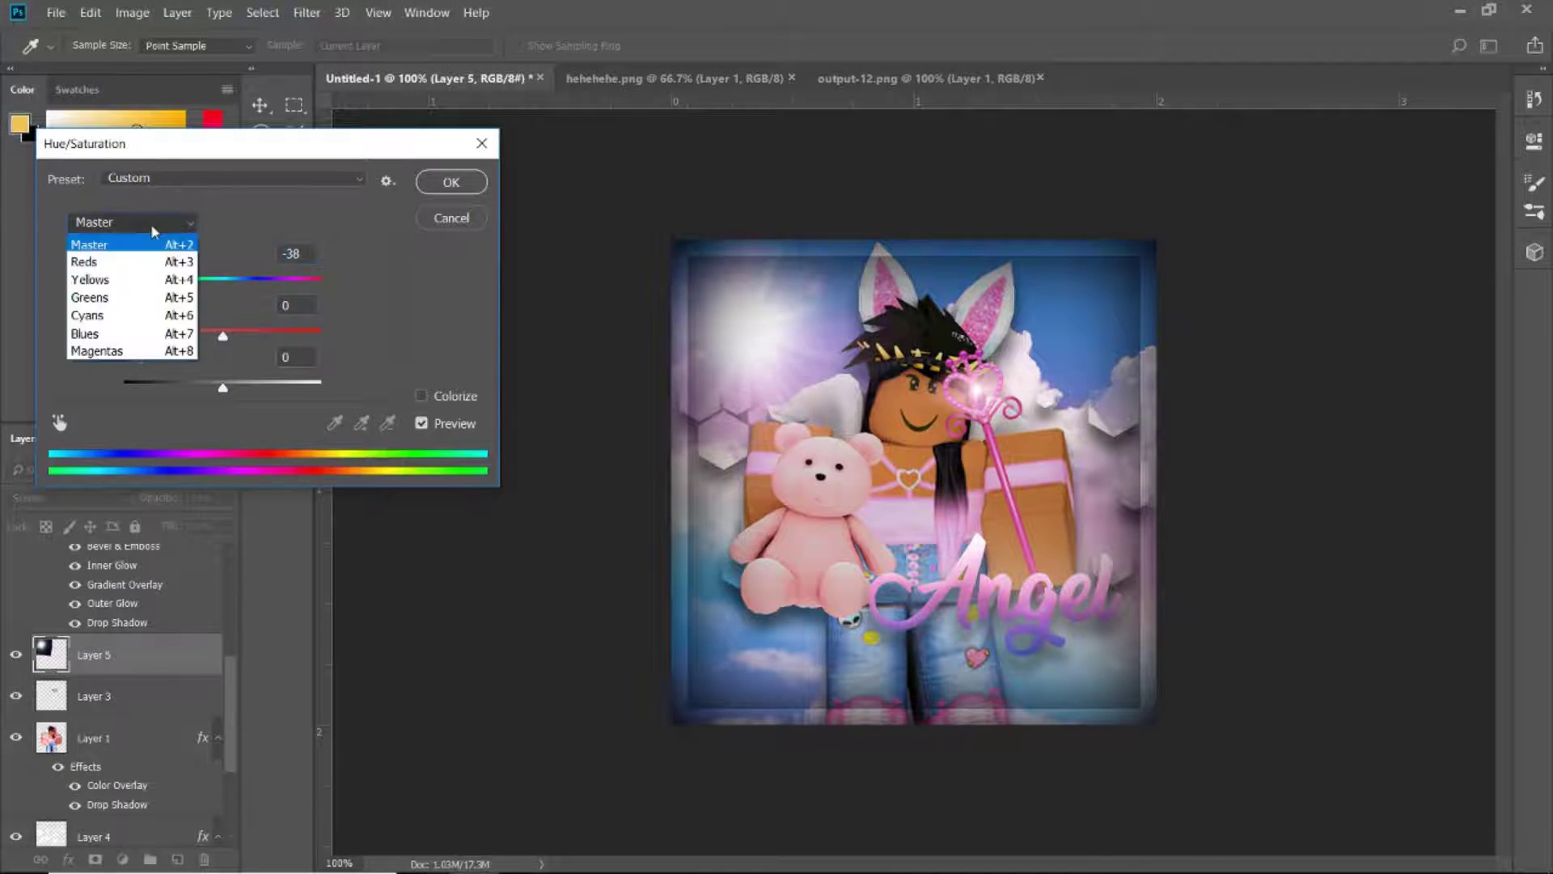
left_click(451, 181)
Sample the smile's dark green, switch to white paint, and create a new highlight layer
scroll(914, 421, "up", 5)
key("x")
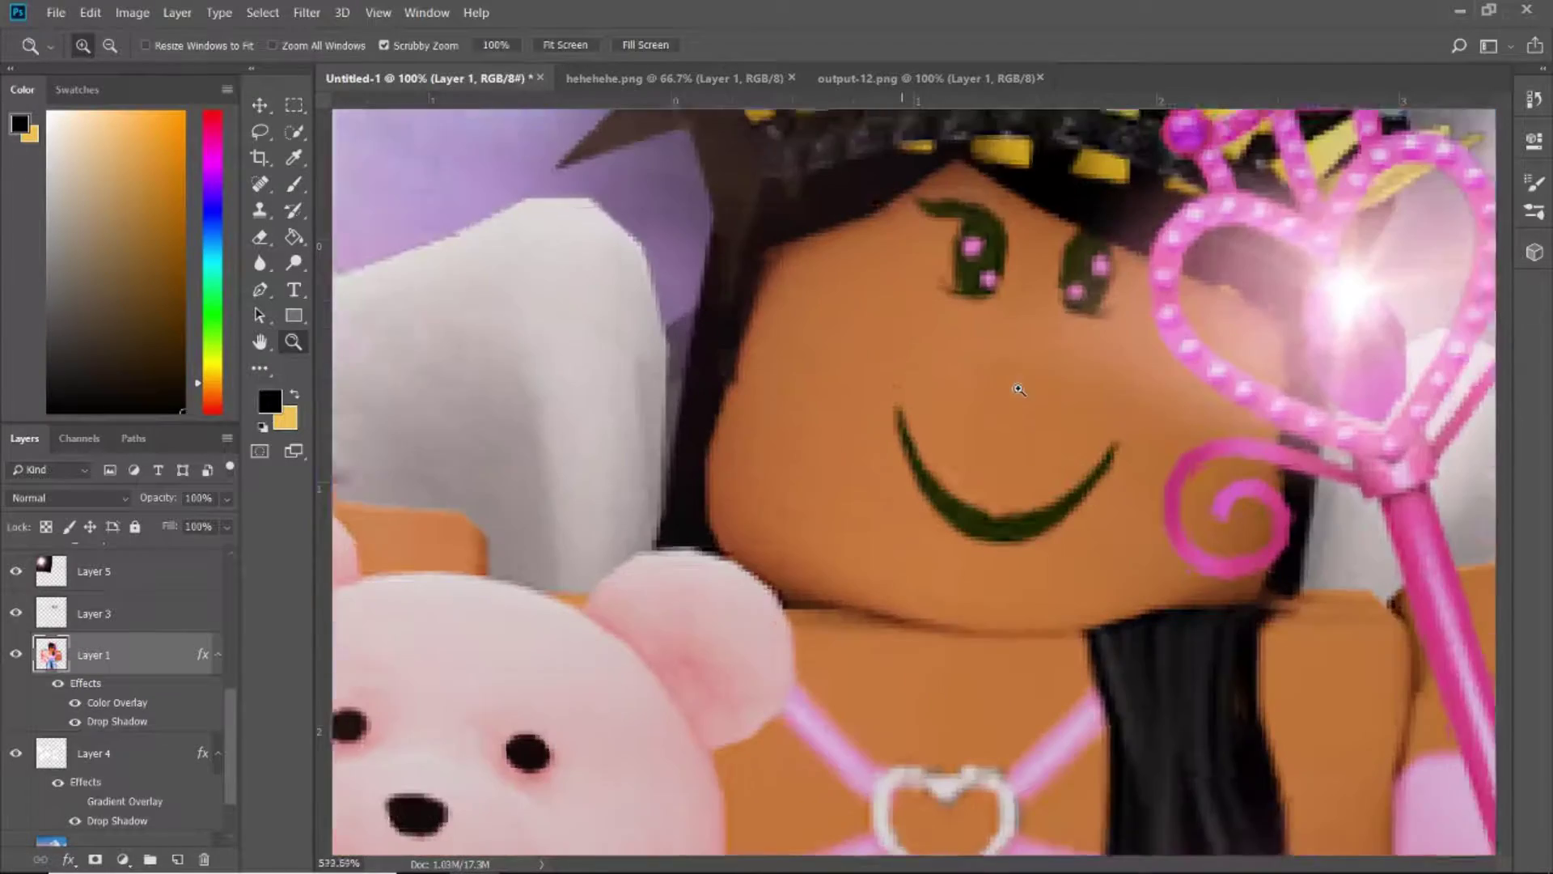
key("i")
left_click(992, 506)
key("b")
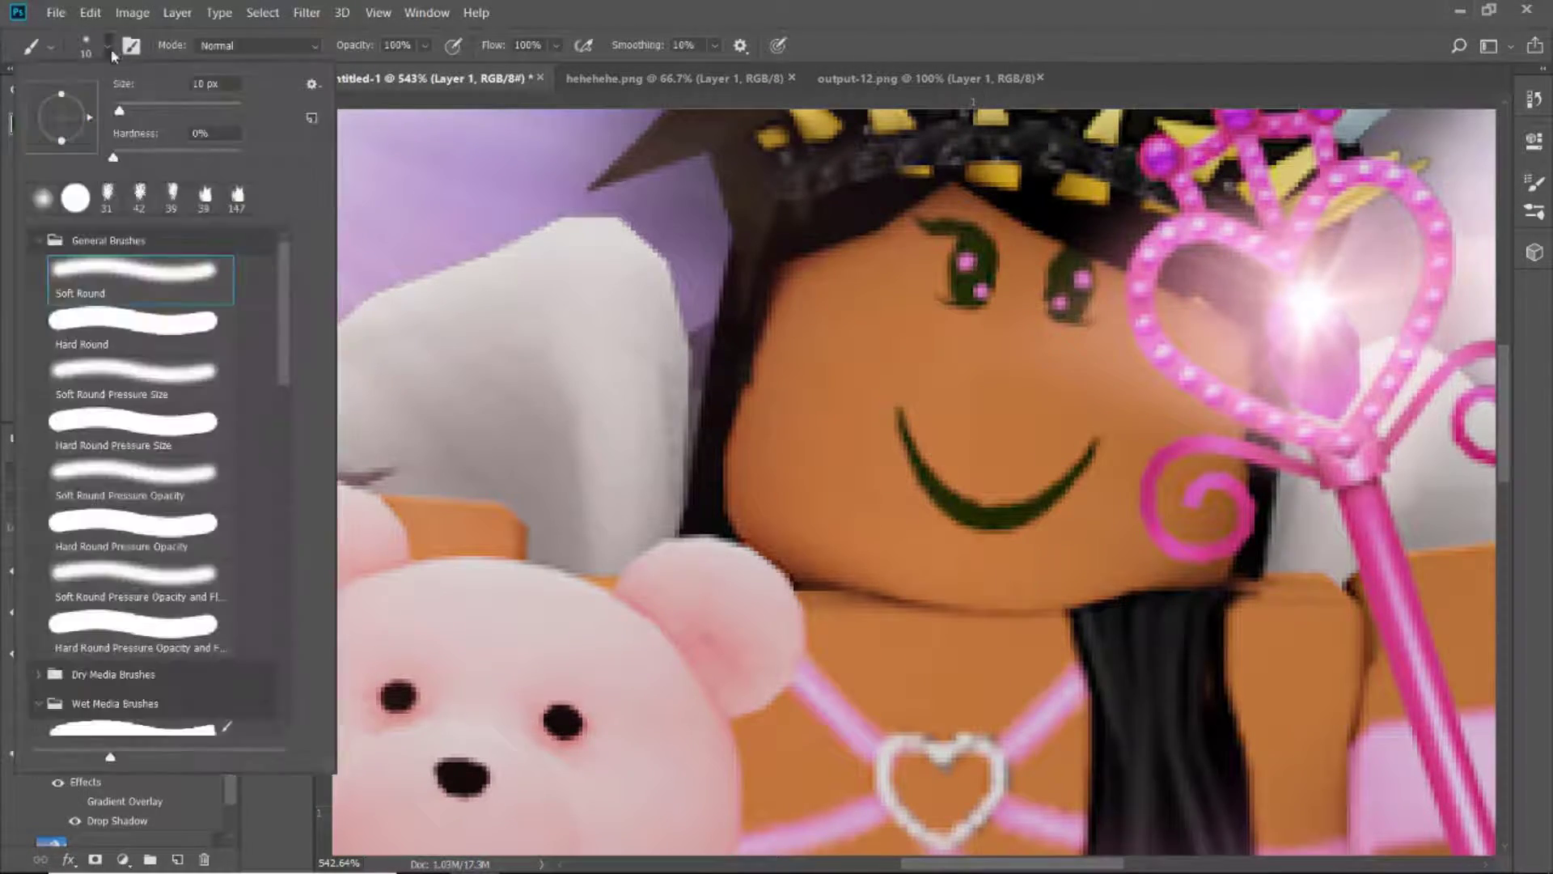
scroll(1047, 444, "up", 3)
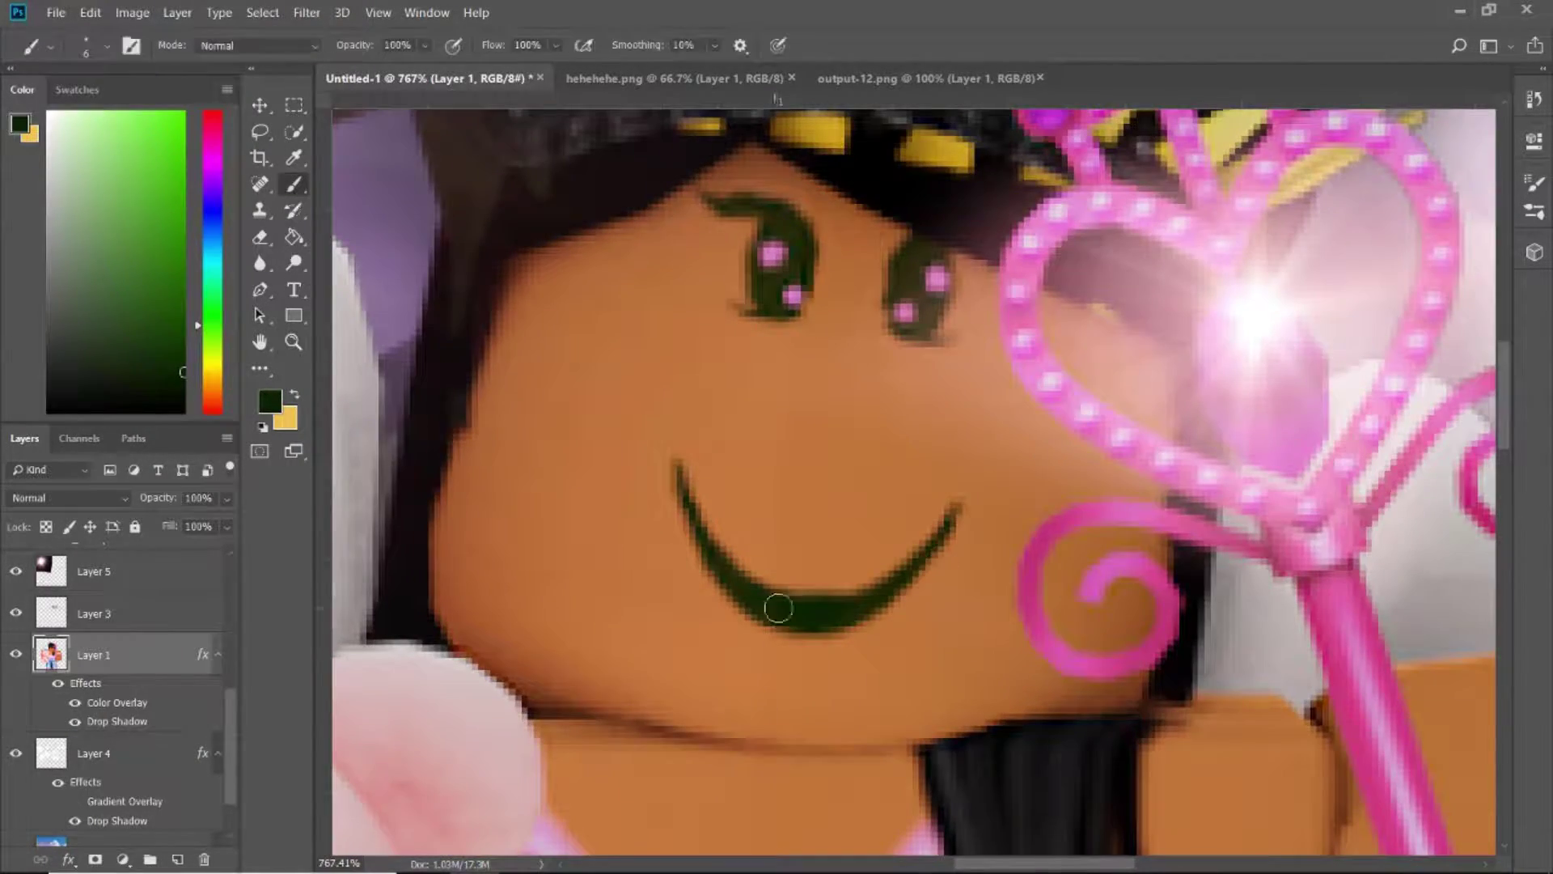
left_click(295, 401)
key("ctrl+shift+alt+n")
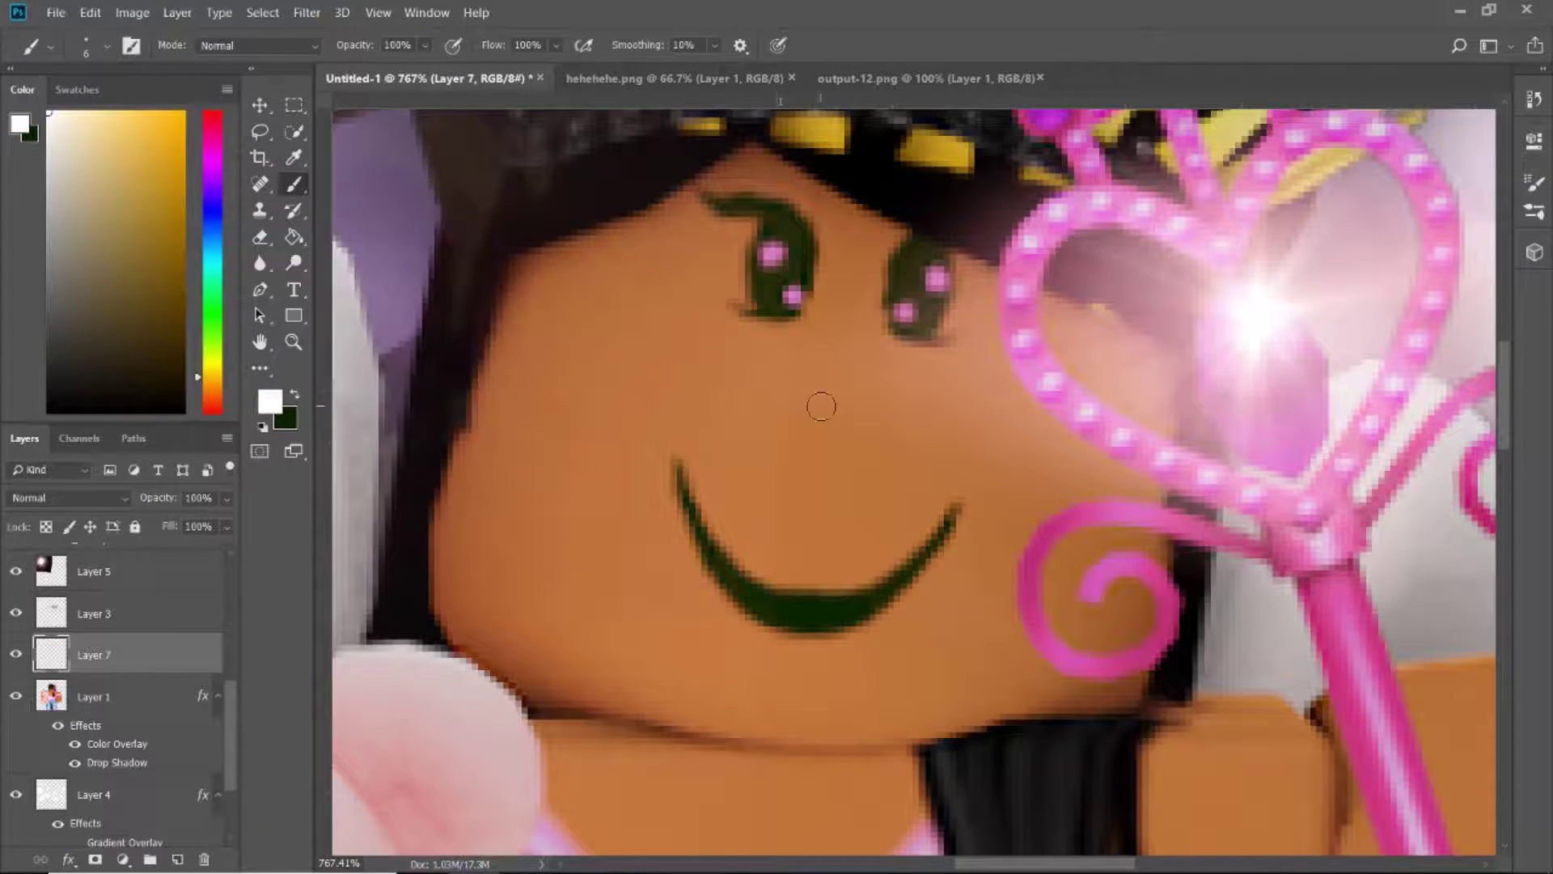
Soften the face highlight with Box Blur and try Hard Light blending
scroll(619, 479, "down", 5)
key("z")
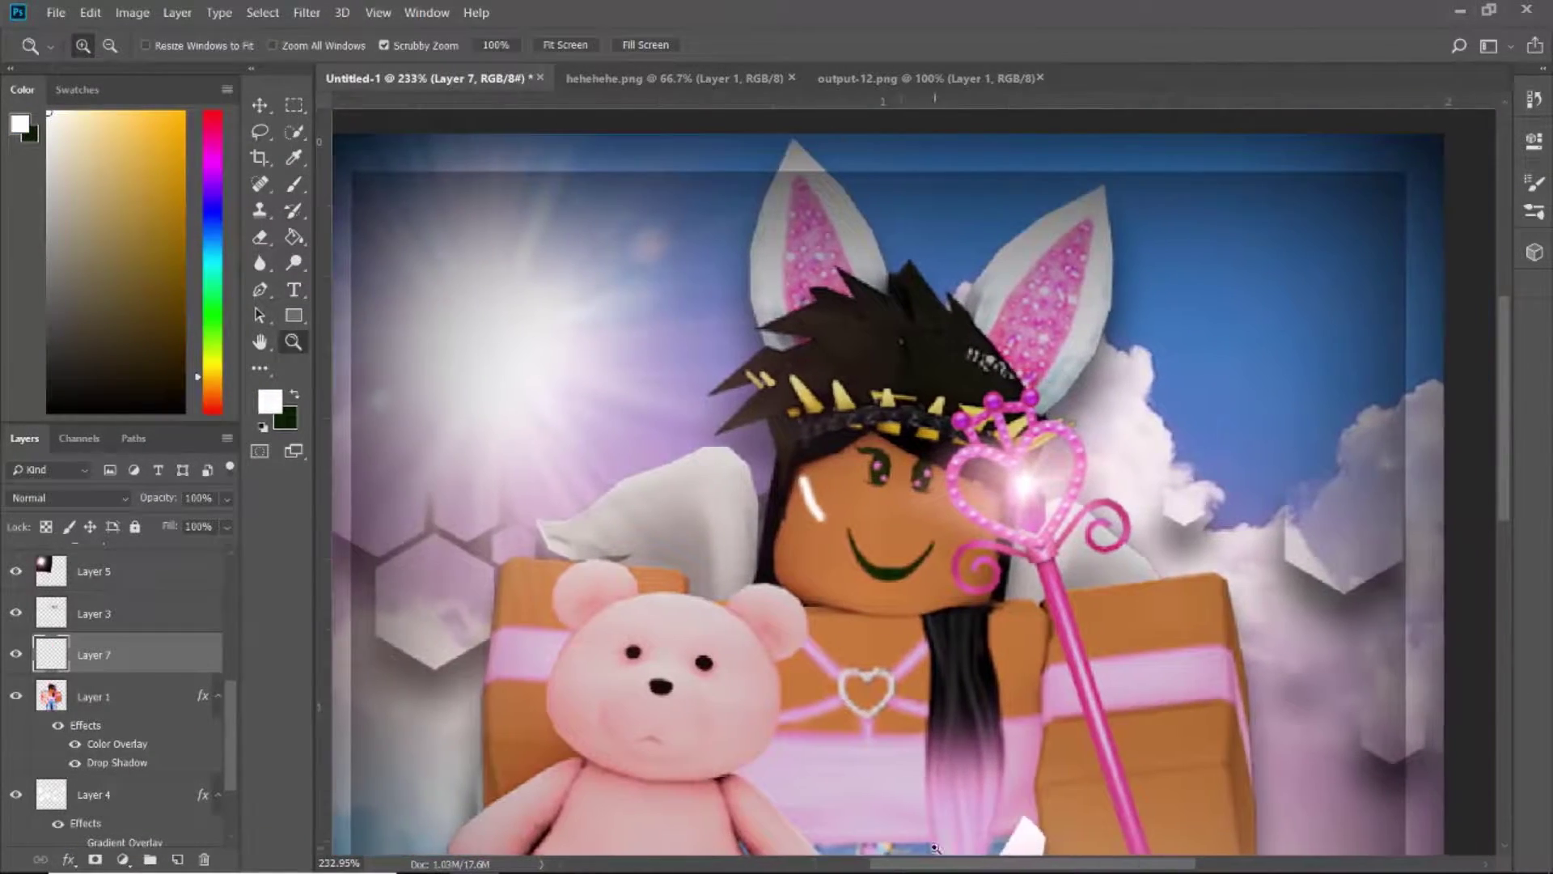
left_click(307, 12)
left_click(613, 289)
key("Return")
left_click(110, 497)
left_click(97, 497)
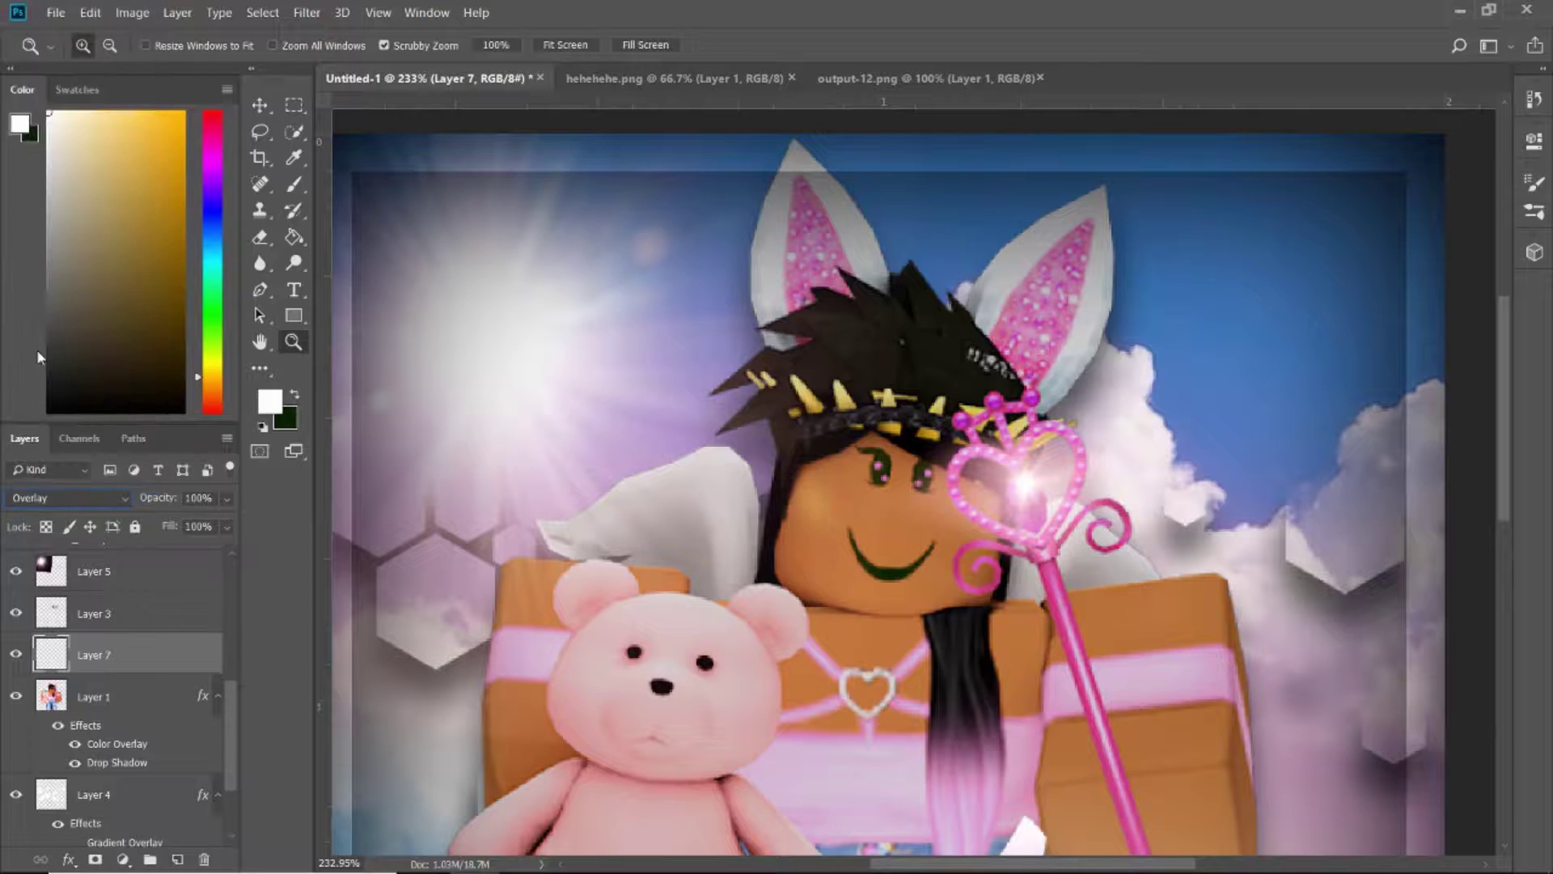
Return the highlight layer to Normal blend mode and zoom out to the whole image
scroll(90, 497, "up", 1)
left_click(69, 498)
left_click(33, 10)
left_click(260, 106)
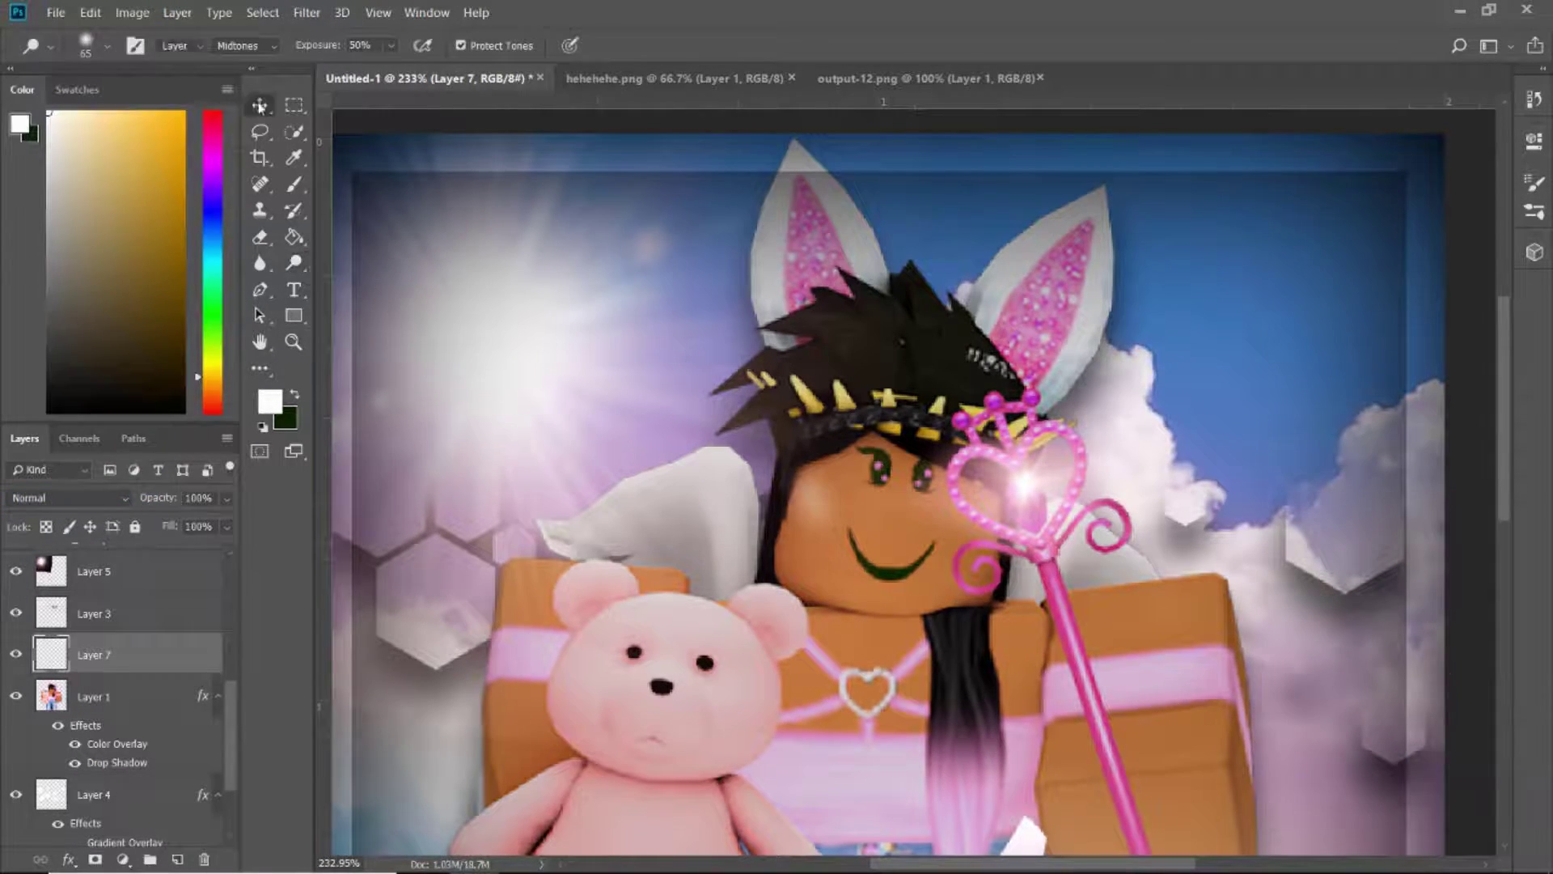
left_click(294, 342)
left_click_drag(955, 550, 920, 550)
Create a new Soft Light layer with a soft round white brush for the arm highlight
left_click(177, 859)
key("b")
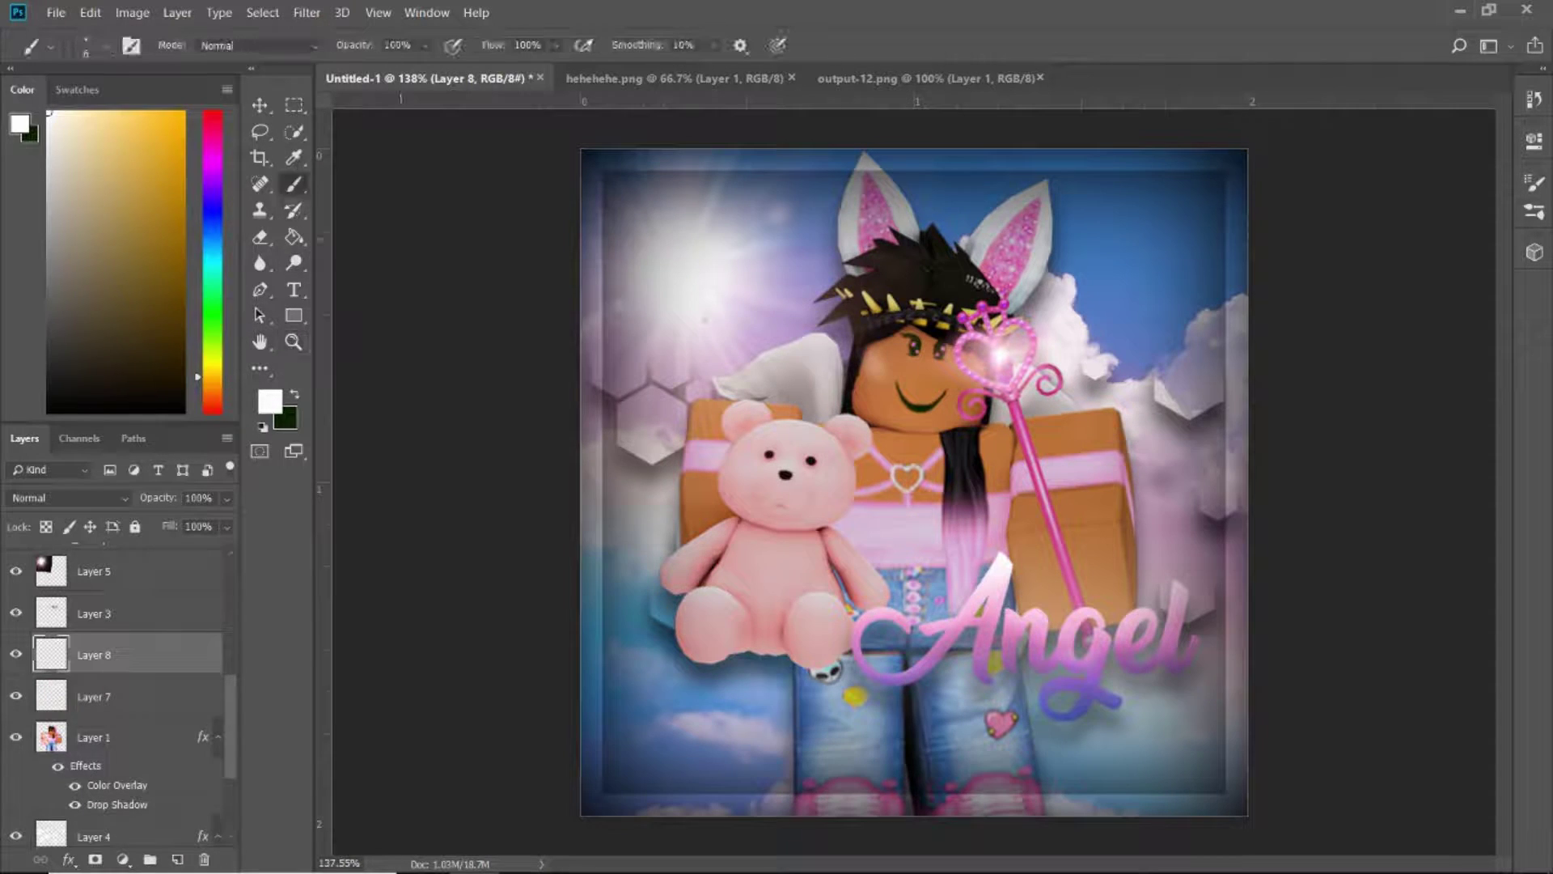
left_click(107, 46)
left_click(1085, 429)
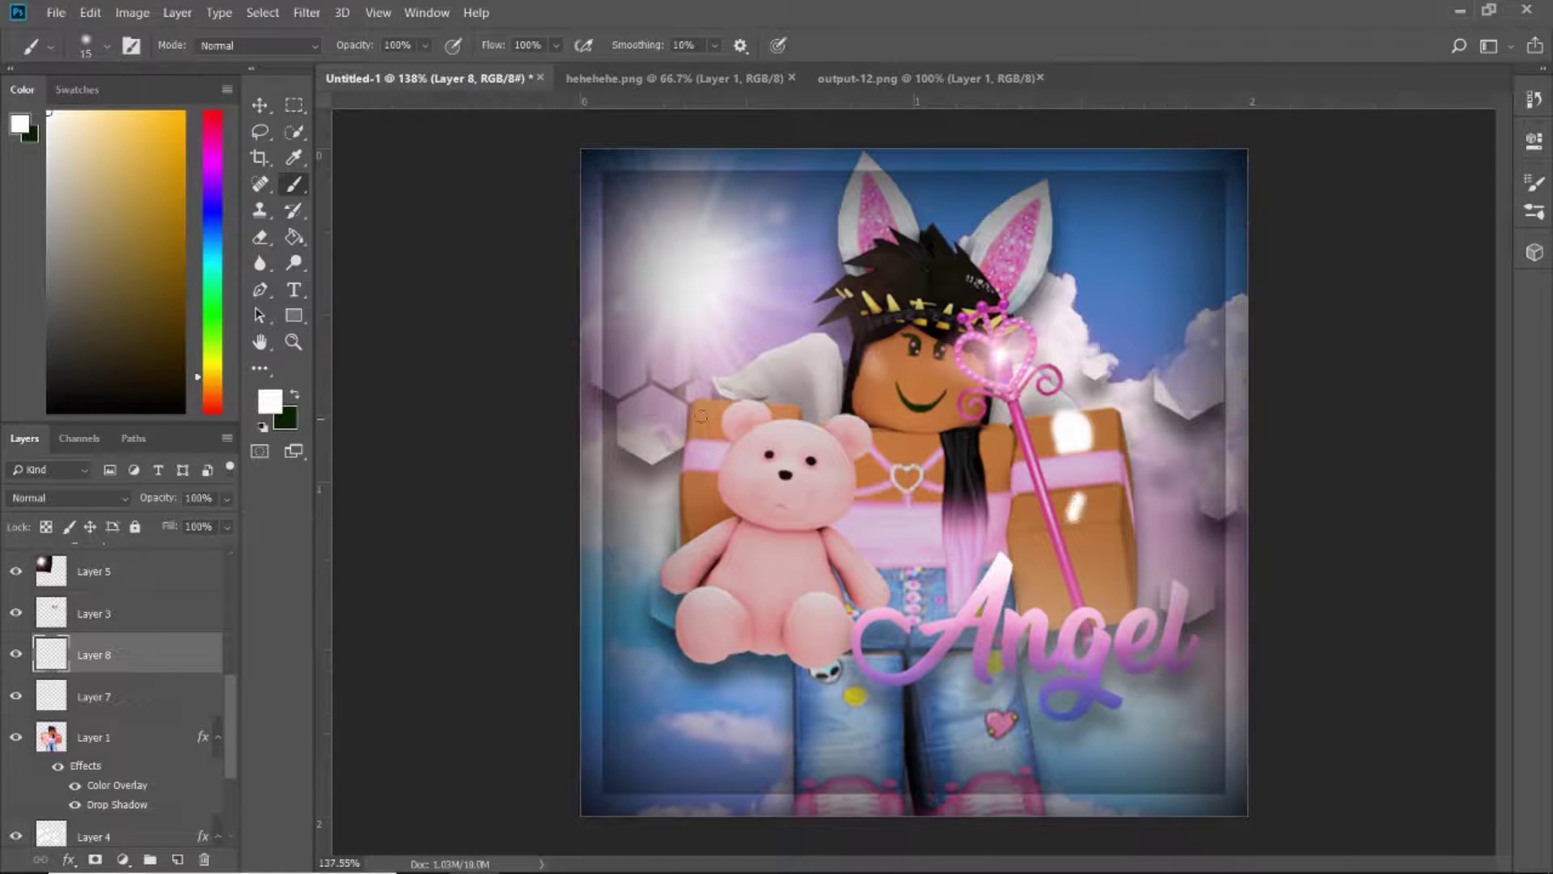
left_click(69, 497)
left_click(37, 260)
Apply Gaussian Blur to the arm highlight and select the Layer 5 sunlight with the Eraser
left_click(307, 12)
left_click(583, 296)
left_click(493, 194)
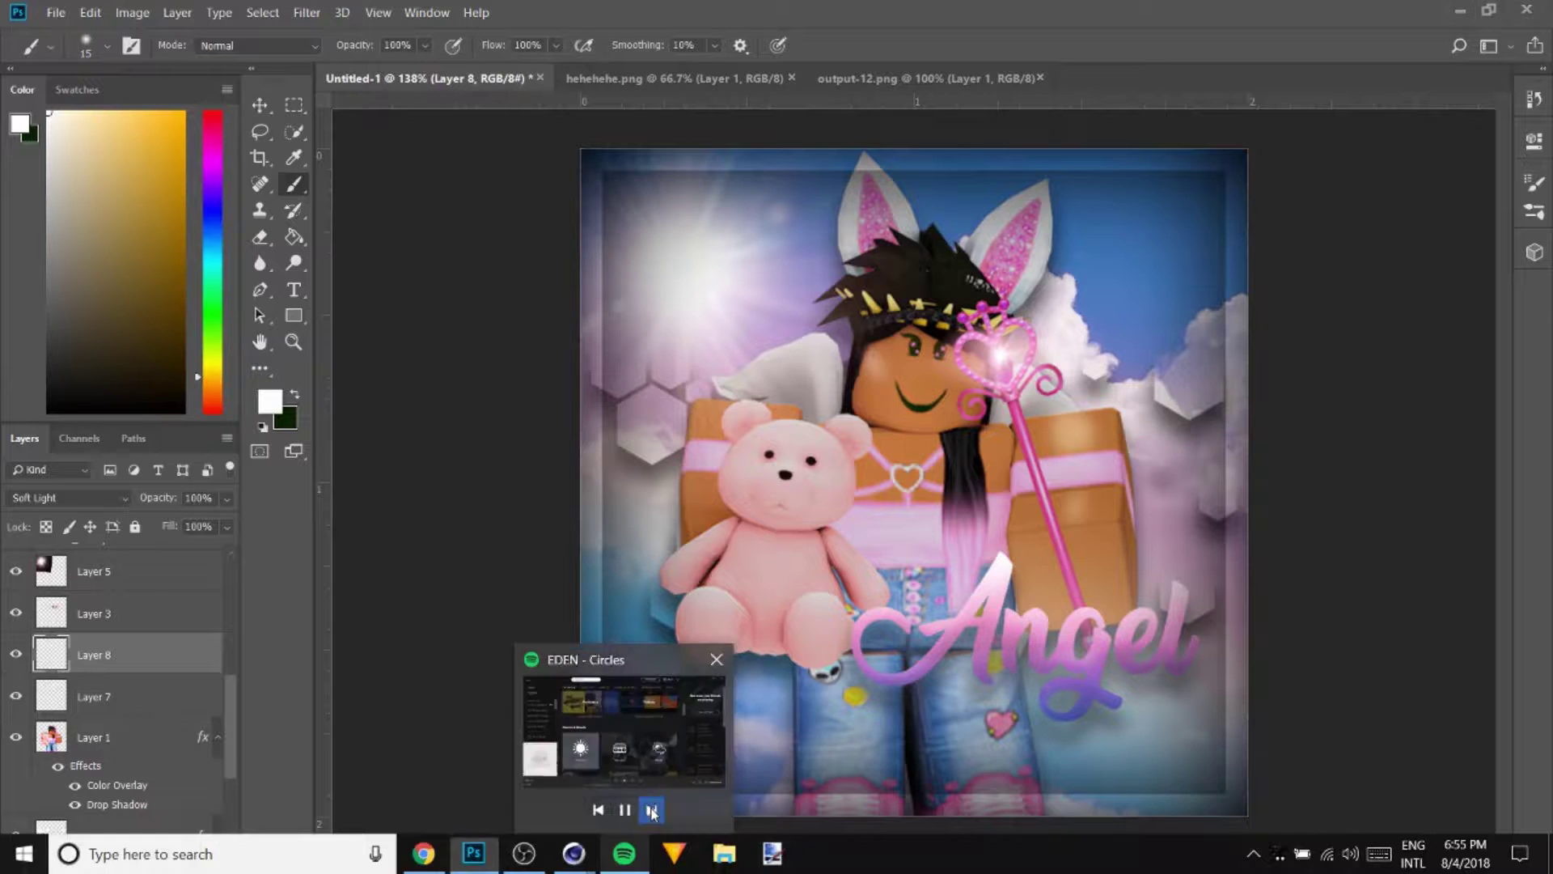
scroll(122, 648, "up", 3)
left_click(94, 721)
key("e")
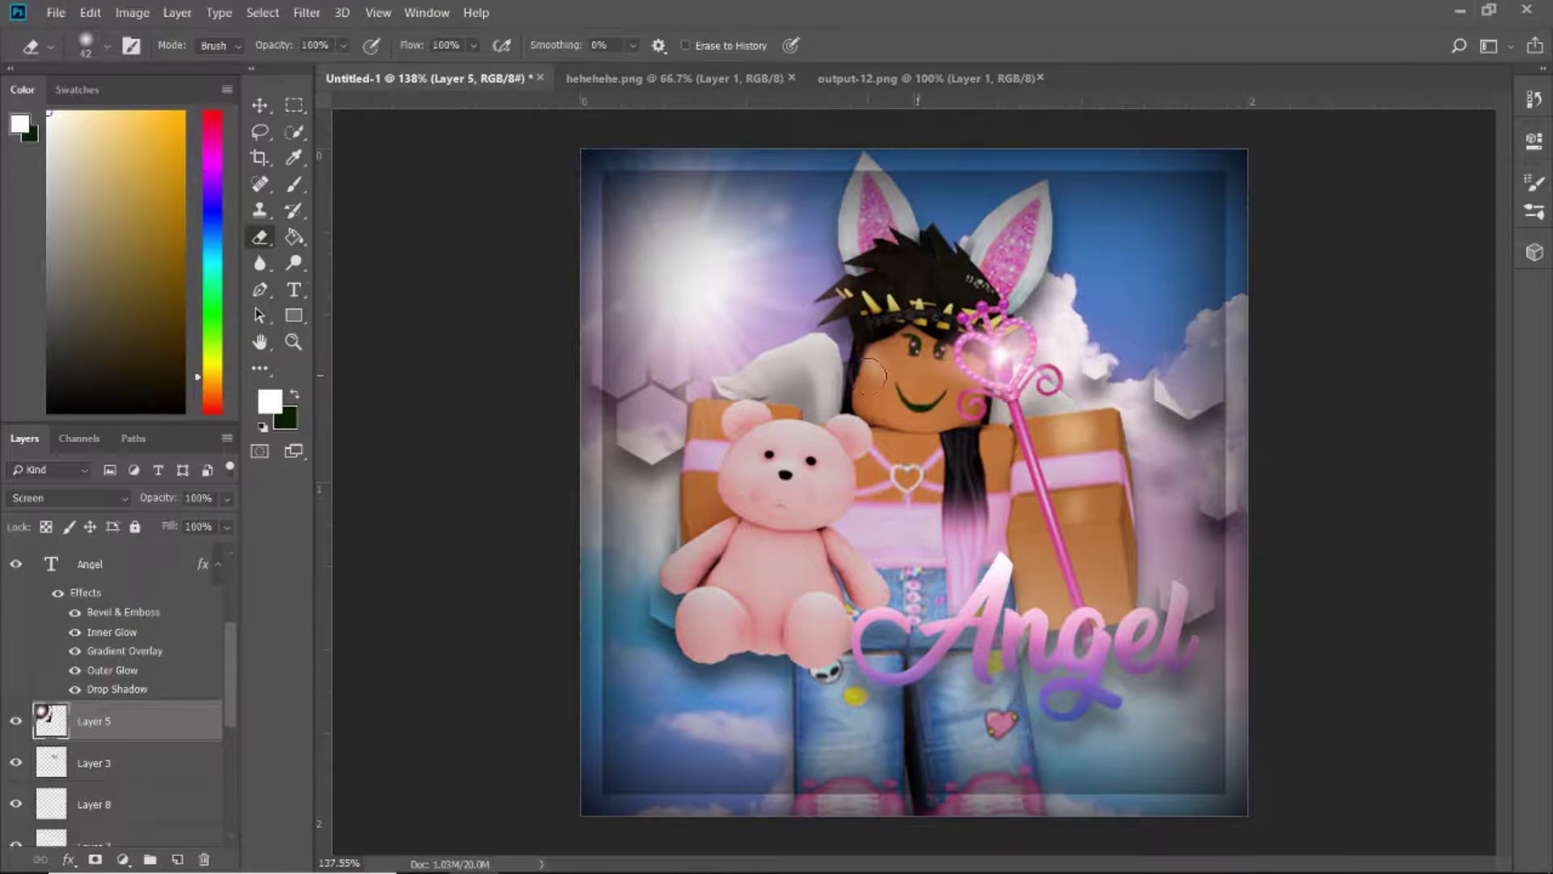
Show the yellow glow Layer 6, then set the Layer 7 face highlight to Overlay, then Hard Light
scroll(121, 687, "up", 3)
left_click(94, 705)
left_click(16, 705)
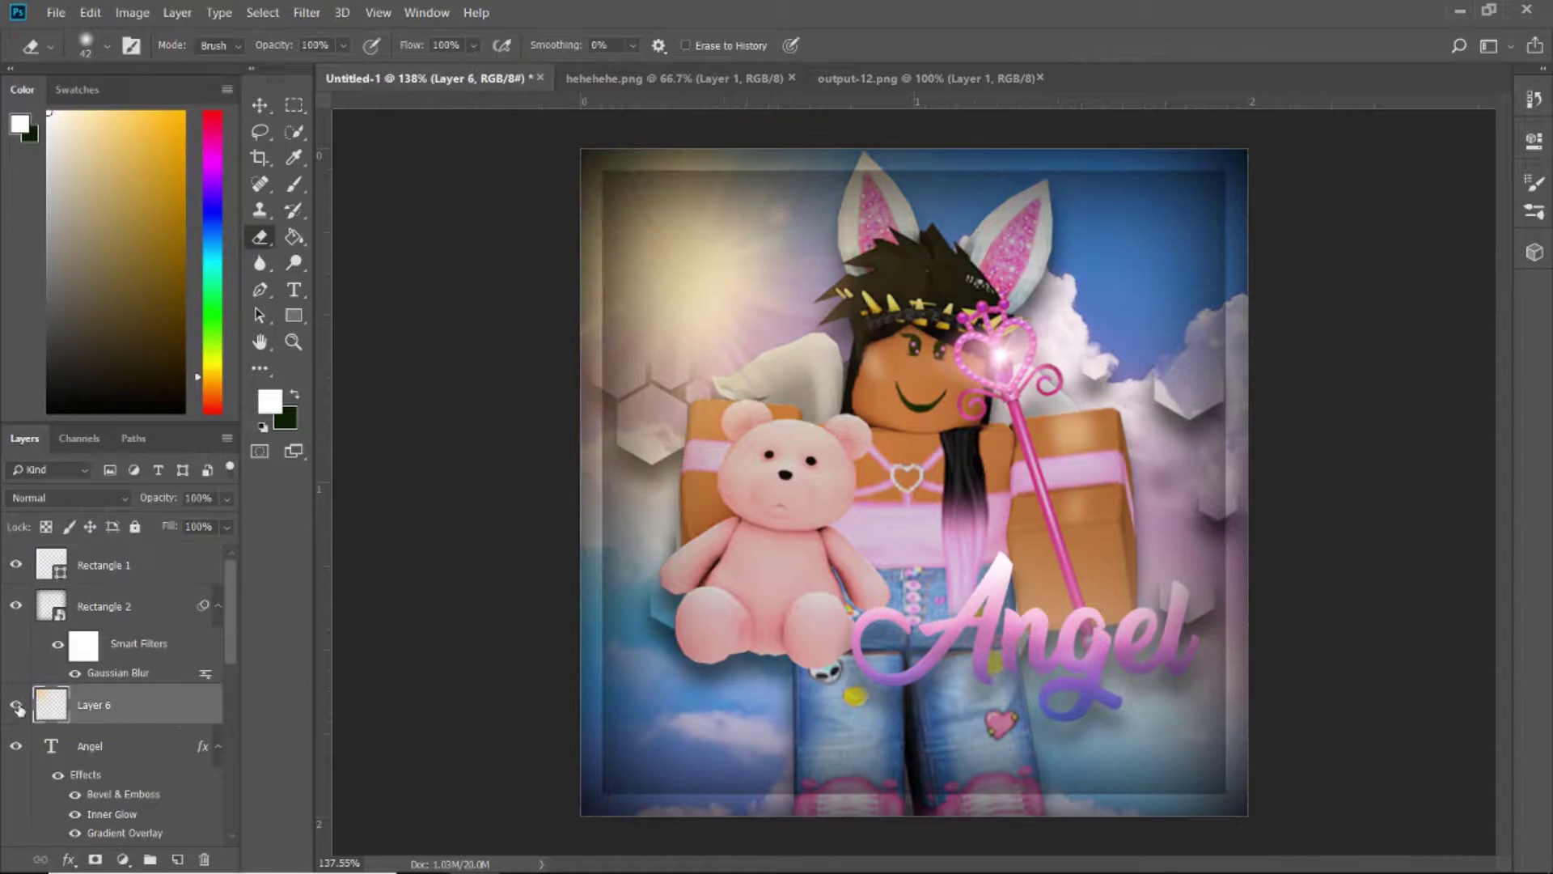
scroll(121, 687, "down", 5)
left_click(104, 736)
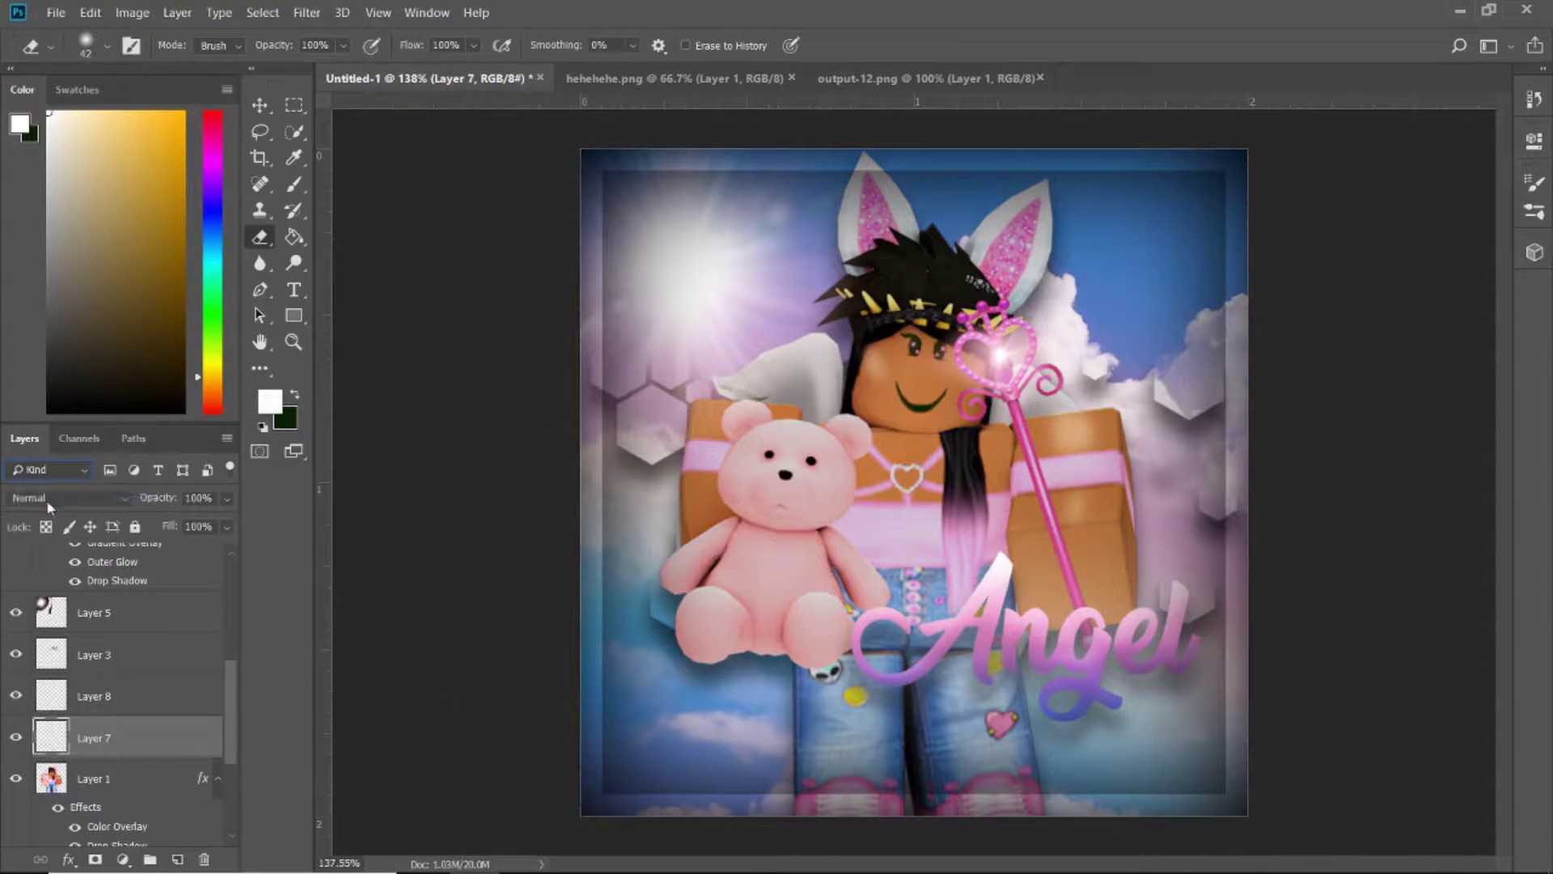
left_click(48, 498)
left_click(48, 267)
left_click(69, 498)
left_click(49, 284)
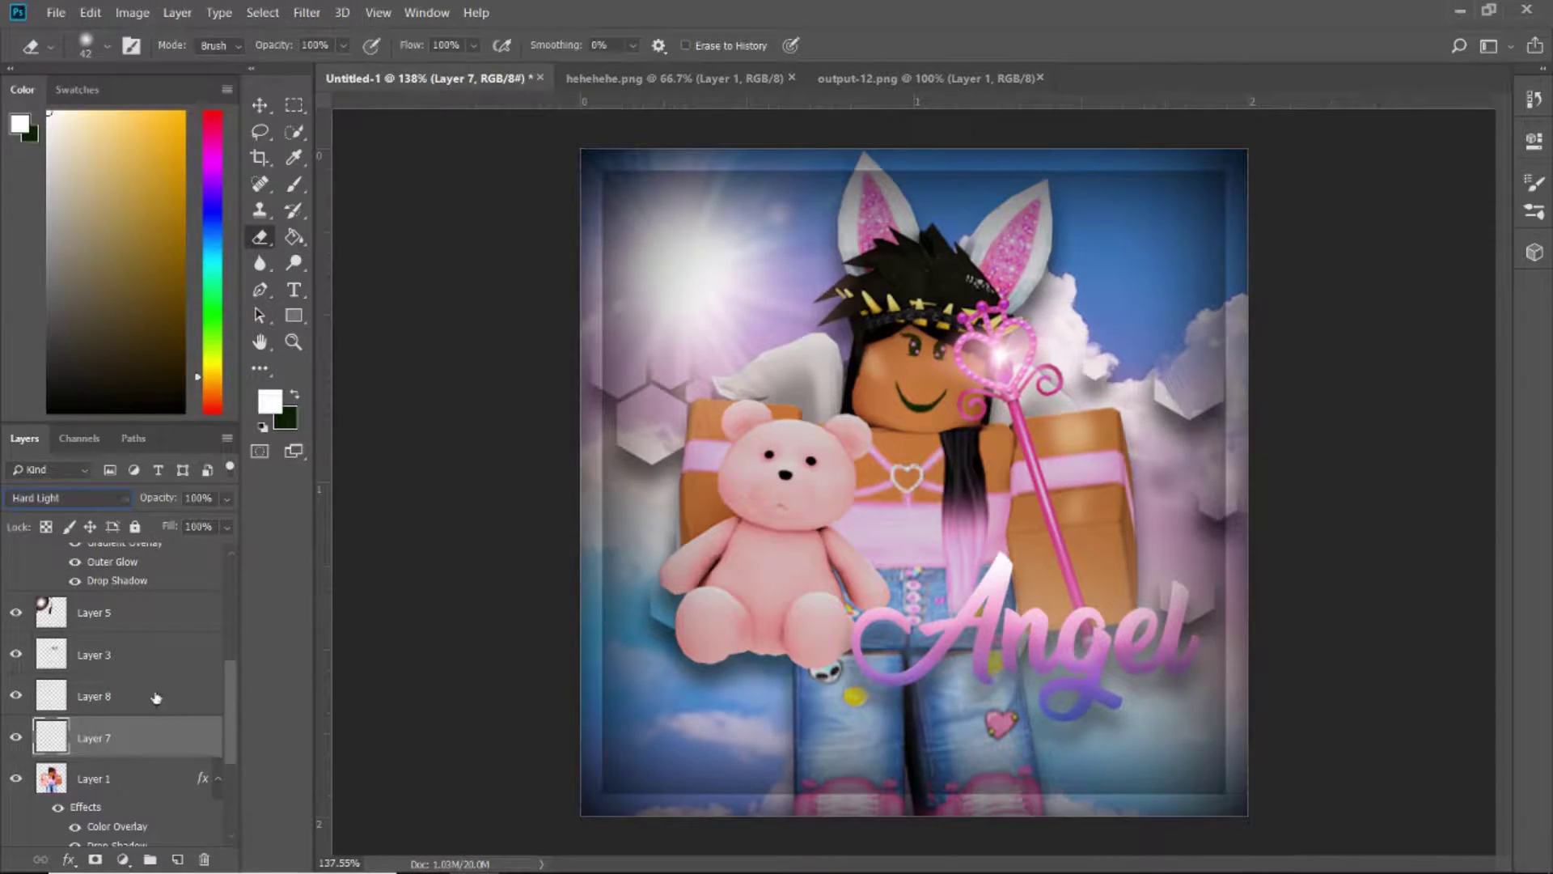